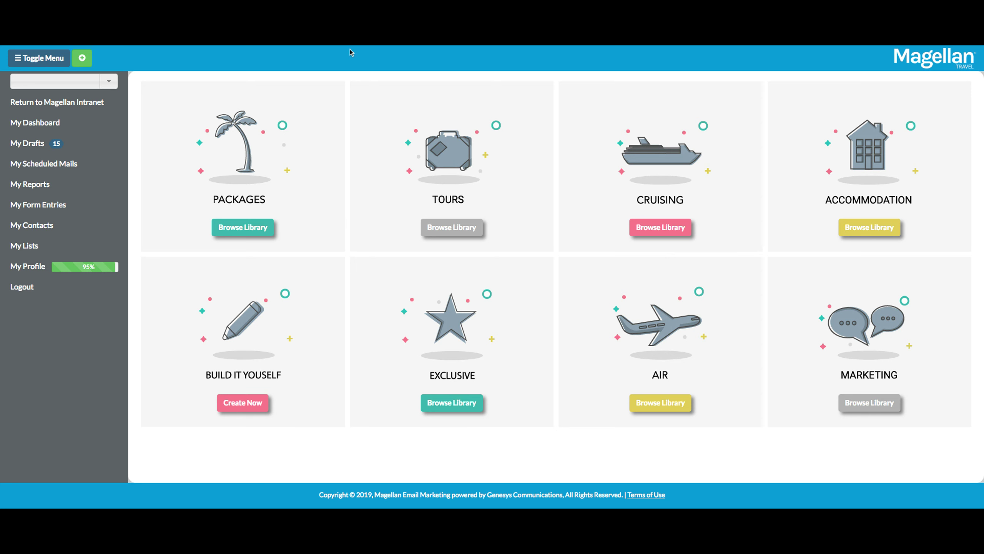
Step: Load the Rheom Travel Leisure Newsletter draft from My Drafts into the editor
{"action": "mouse_move", "coordinate": [110, 142]}
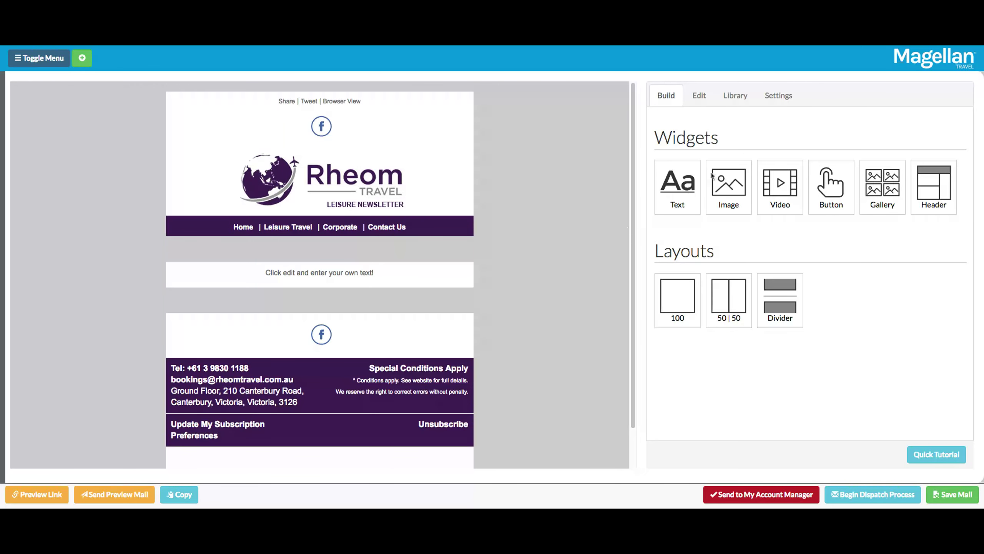
Step: Place an Image block below the navigation bar and start choosing a picture file for it
{"action": "left_click_drag", "start_coordinate": [741, 191], "coordinate": [428, 248]}
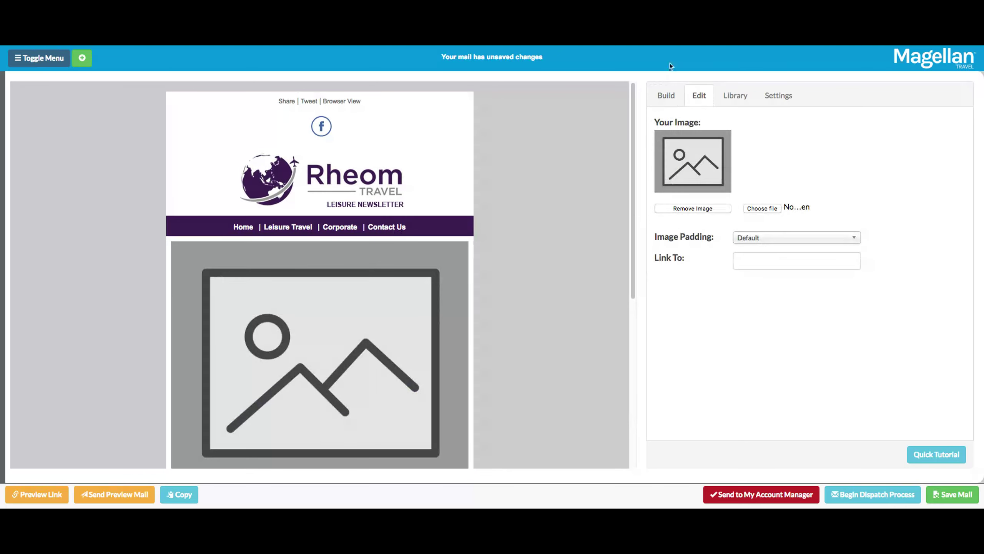
{"action": "left_click", "coordinate": [666, 96]}
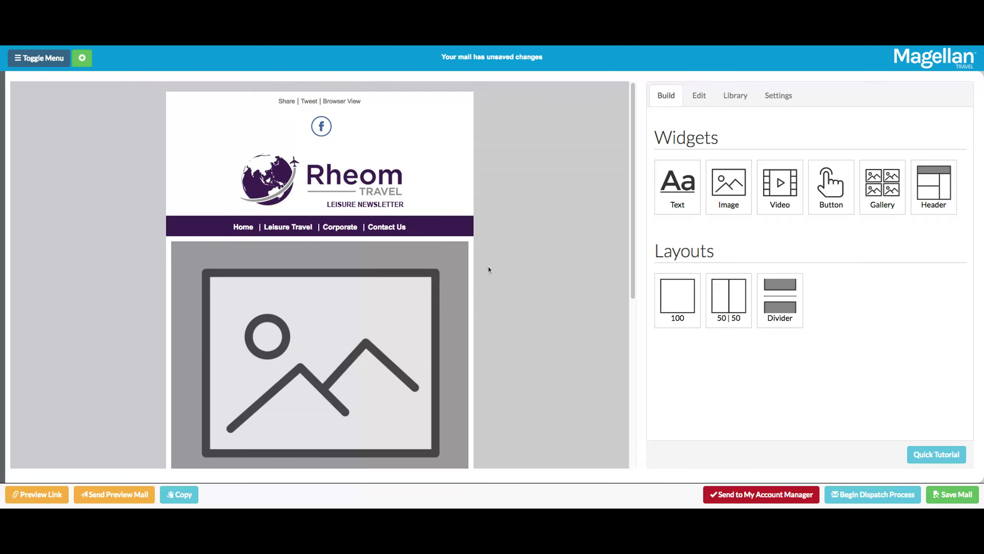
{"action": "scroll", "coordinate": [520, 272], "scroll_direction": "down", "scroll_amount": 3}
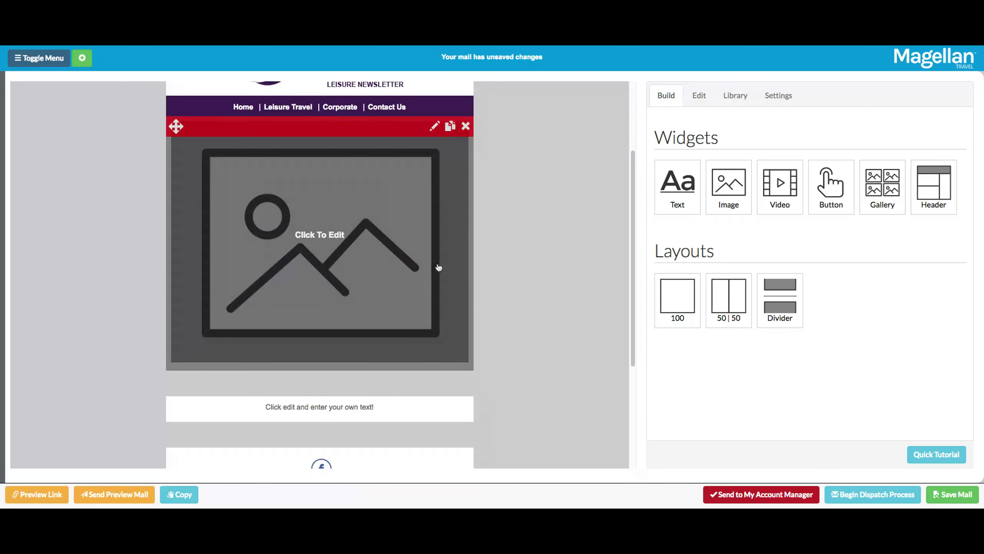
{"action": "left_click", "coordinate": [438, 267]}
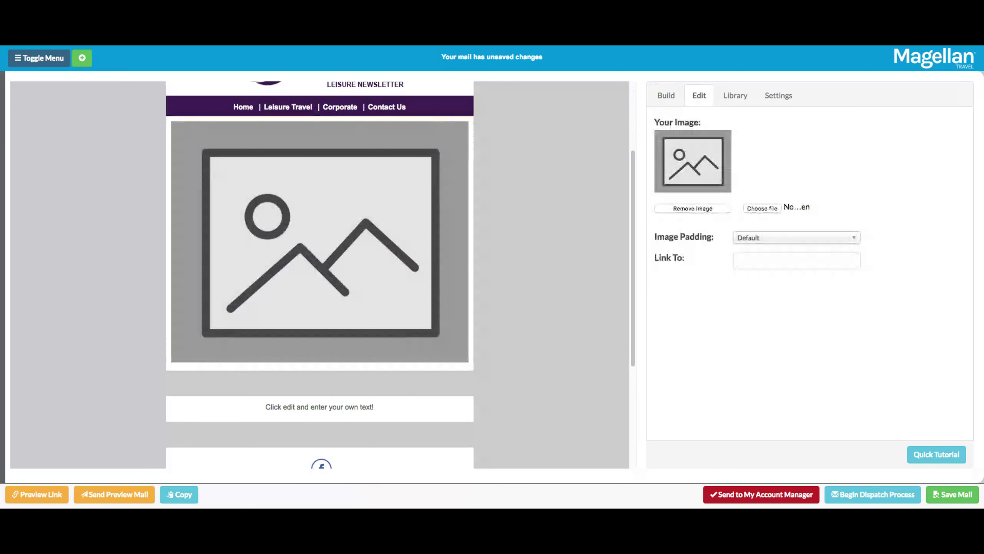
{"action": "mouse_move", "coordinate": [352, 220]}
{"action": "left_click", "coordinate": [756, 211]}
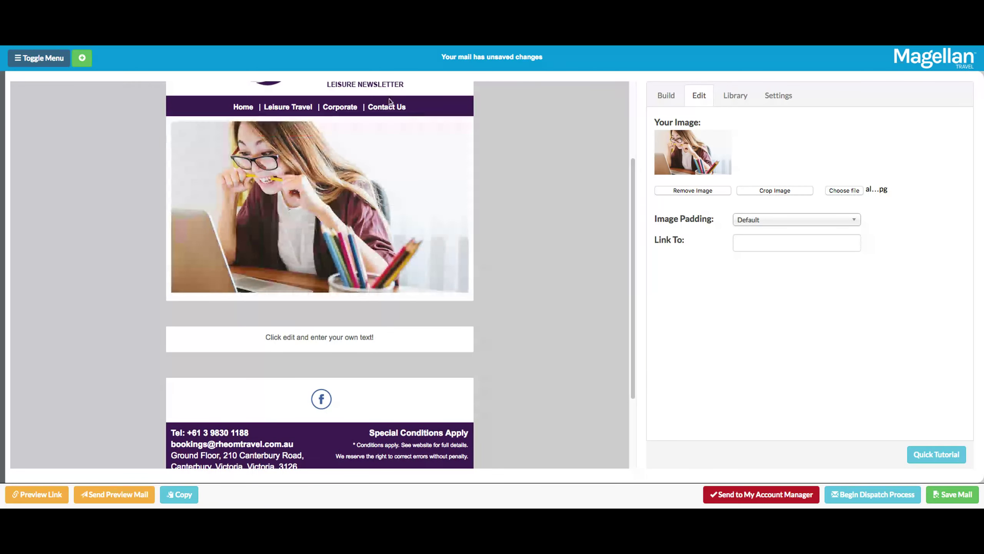
Step: Set the uploaded photo's Image Padding to Full Width and save the mail
{"action": "mouse_move", "coordinate": [468, 133]}
{"action": "left_click", "coordinate": [761, 224]}
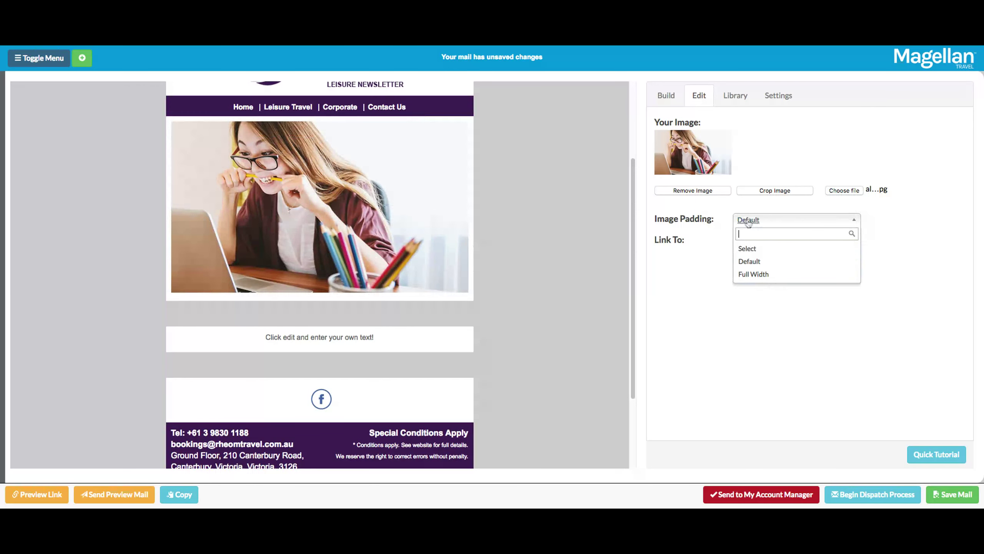
{"action": "left_click", "coordinate": [773, 274]}
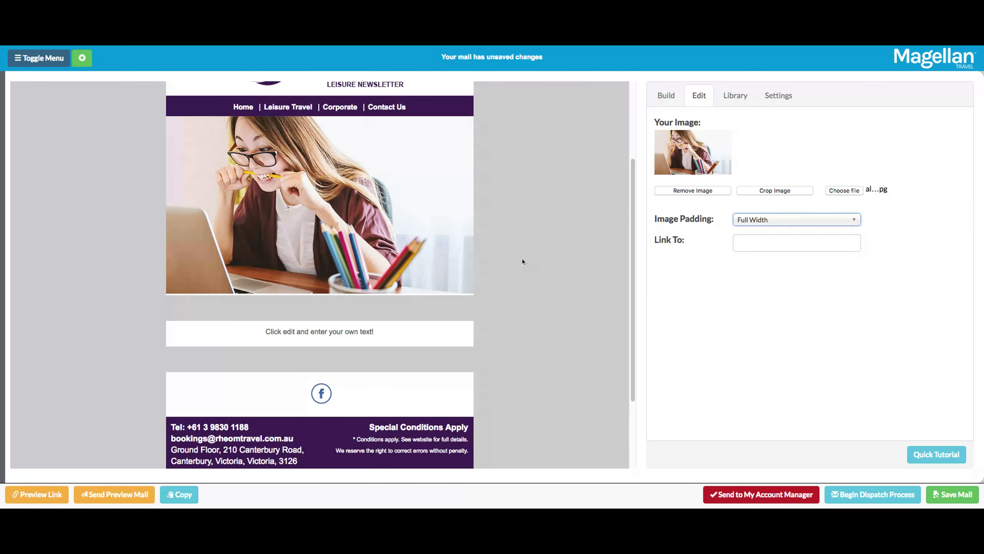
{"action": "left_click", "coordinate": [954, 494]}
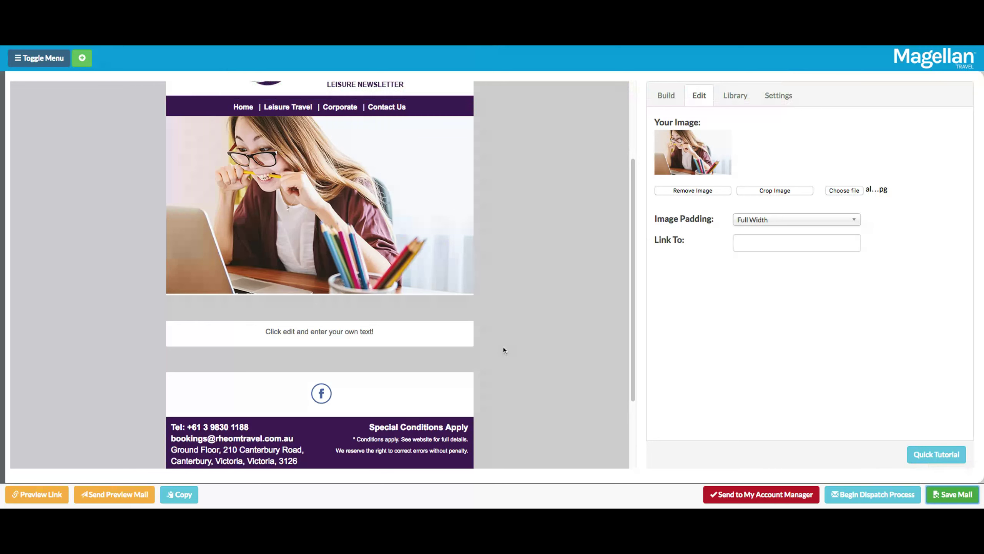
{"action": "mouse_move", "coordinate": [273, 341]}
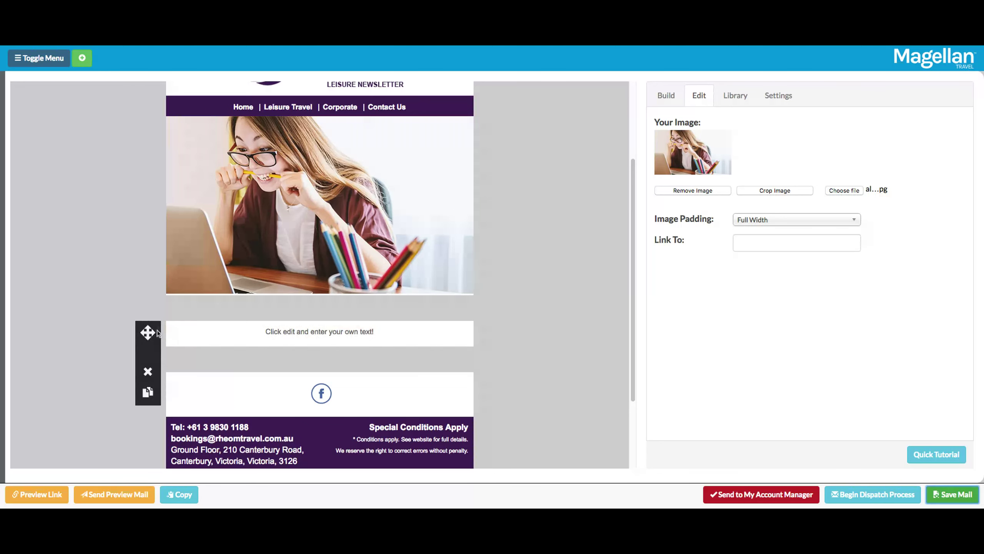
Step: Delete the placeholder text block and its duplicate below the photo, then save the mail
{"action": "mouse_move", "coordinate": [153, 341]}
{"action": "left_click", "coordinate": [149, 399]}
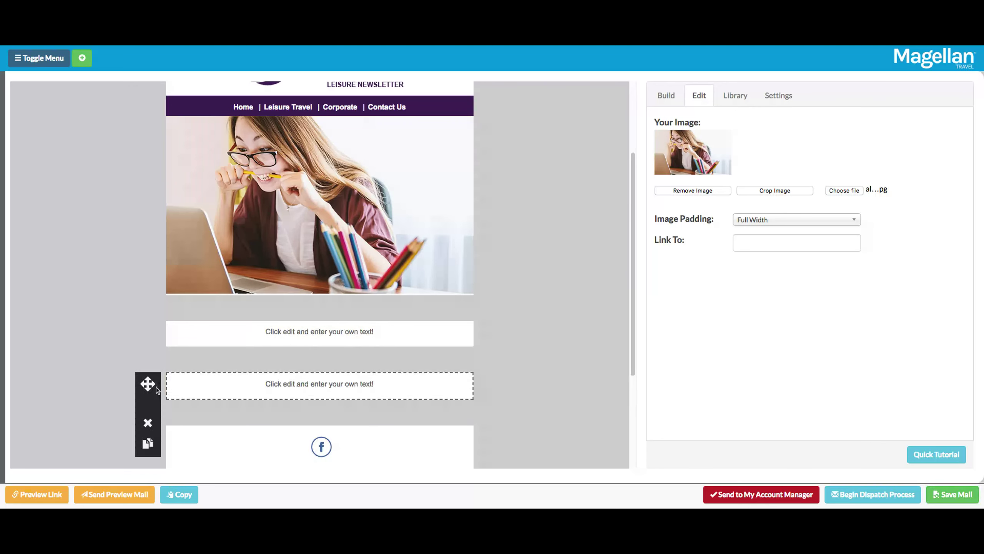
{"action": "left_click", "coordinate": [148, 422]}
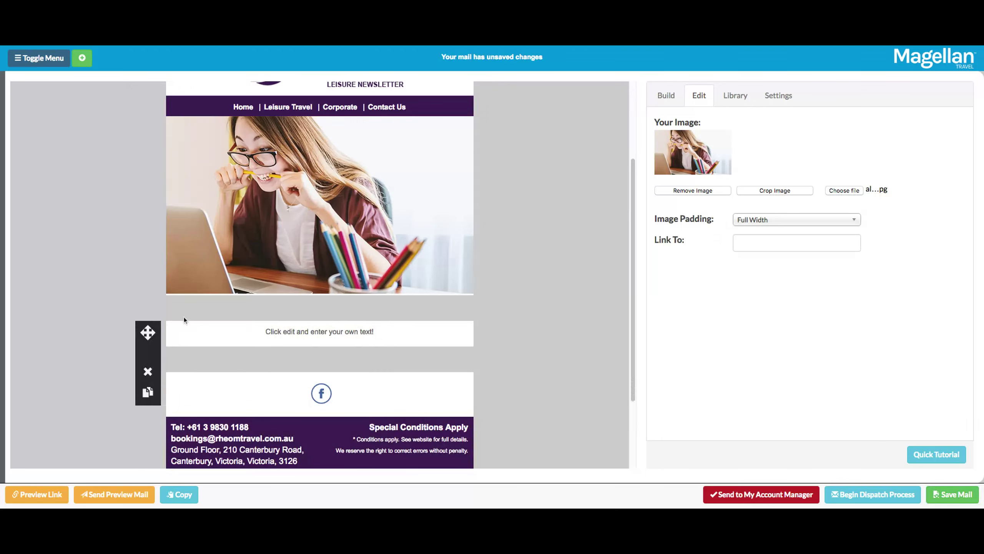
{"action": "left_click", "coordinate": [147, 372]}
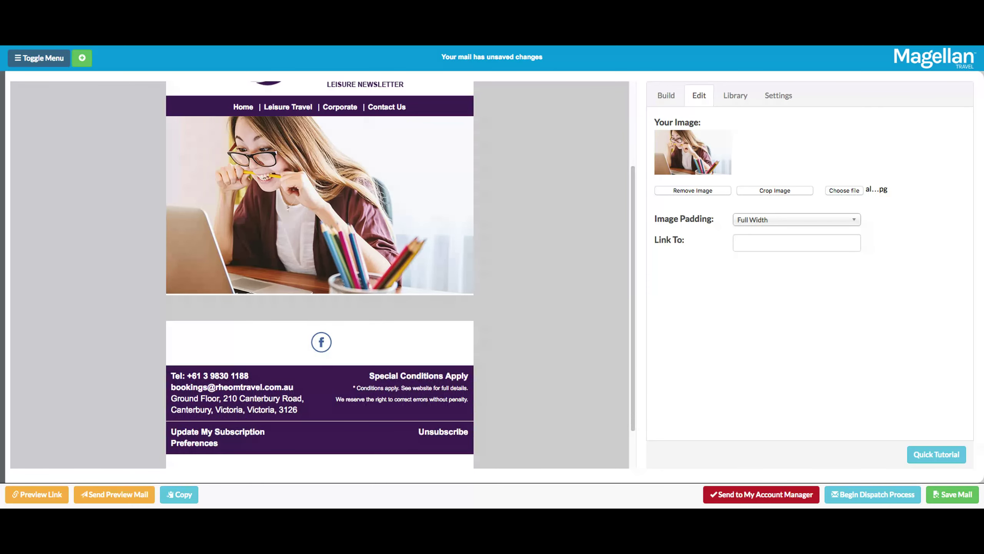
{"action": "left_click", "coordinate": [952, 494]}
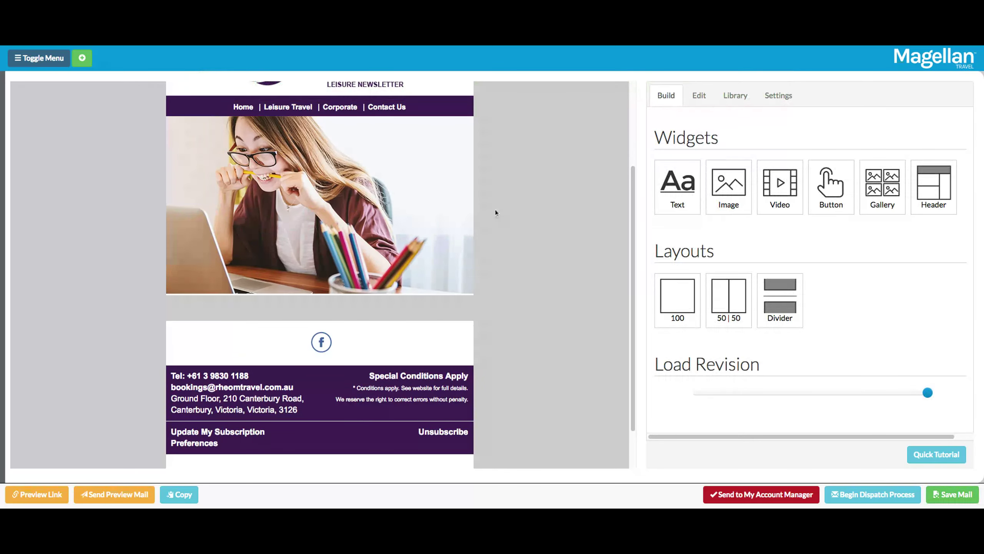
Step: Drop a Text block under the photo and replace its placeholder with 'Always Receive Our Emails'
{"action": "mouse_move", "coordinate": [254, 134]}
{"action": "scroll", "coordinate": [511, 199], "scroll_direction": "up", "scroll_amount": 3}
{"action": "mouse_move", "coordinate": [325, 177]}
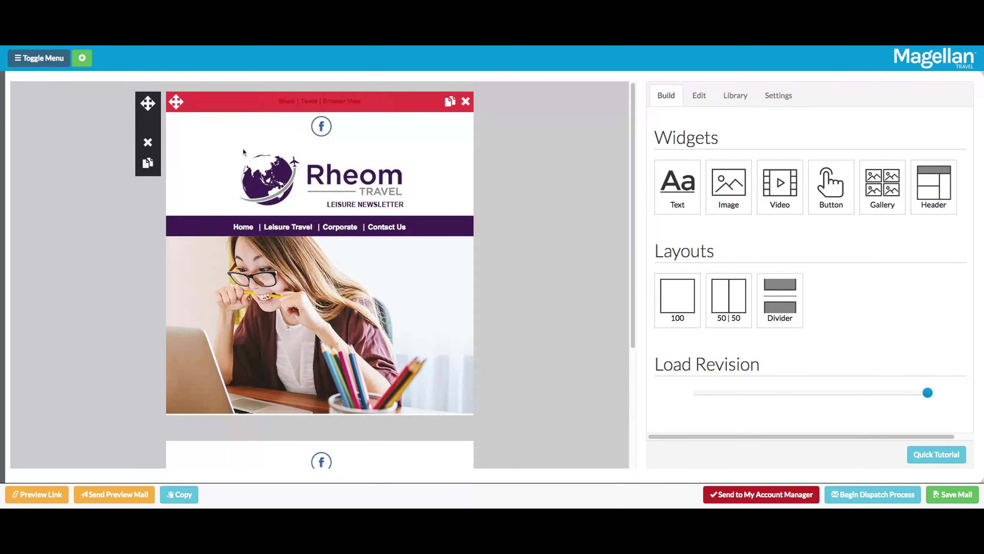
{"action": "scroll", "coordinate": [588, 223], "scroll_direction": "down", "scroll_amount": 2}
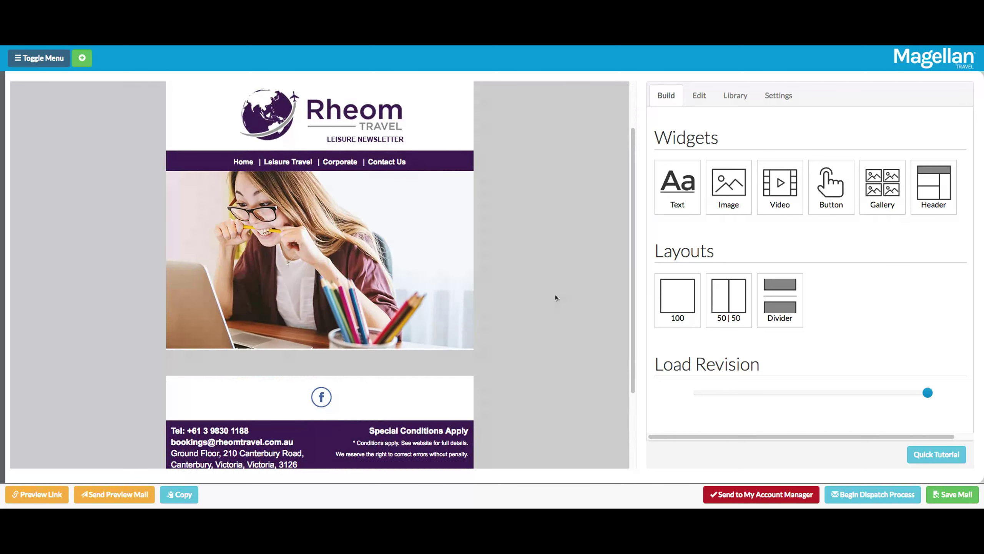
{"action": "scroll", "coordinate": [555, 298], "scroll_direction": "down", "scroll_amount": 3}
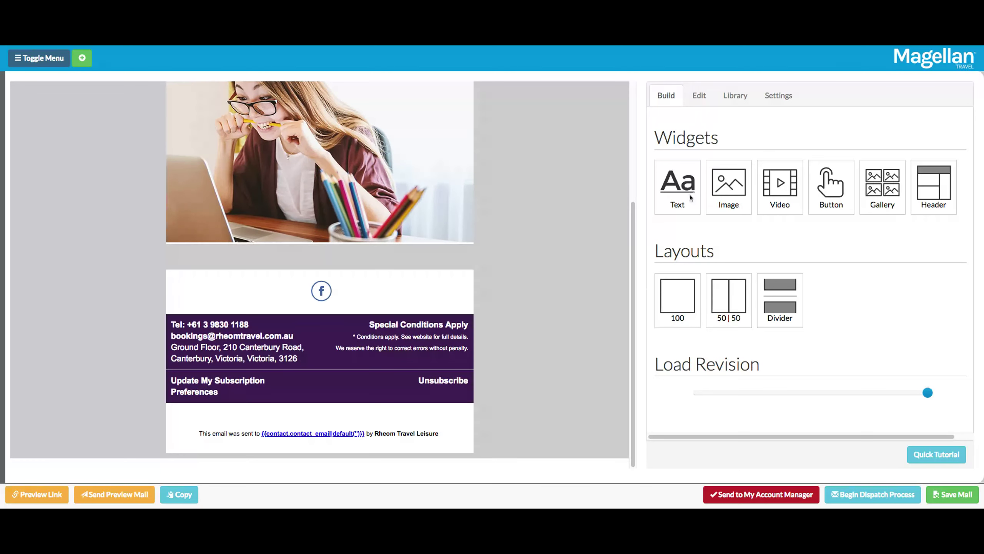
{"action": "left_click_drag", "start_coordinate": [686, 186], "coordinate": [388, 242]}
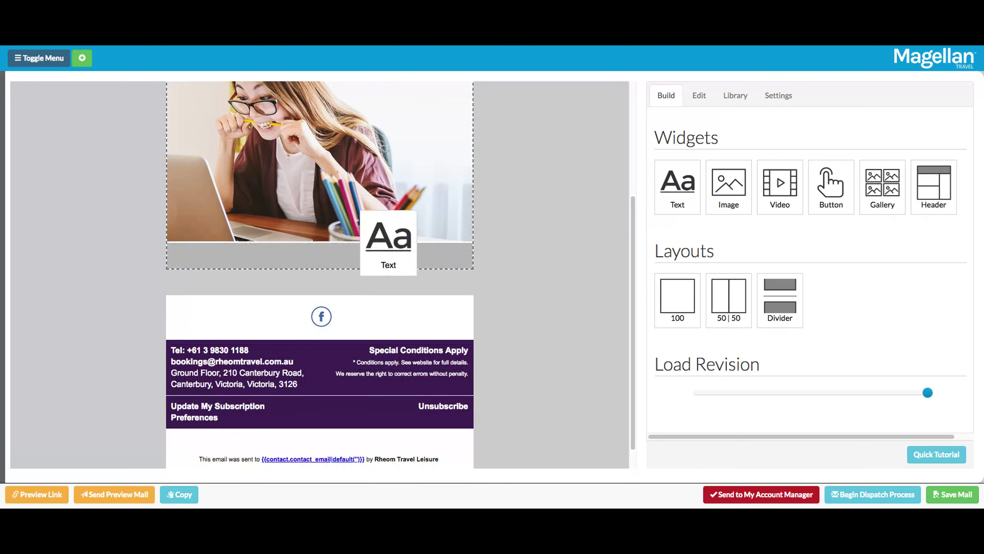
{"action": "left_click_drag", "start_coordinate": [388, 243], "coordinate": [389, 242]}
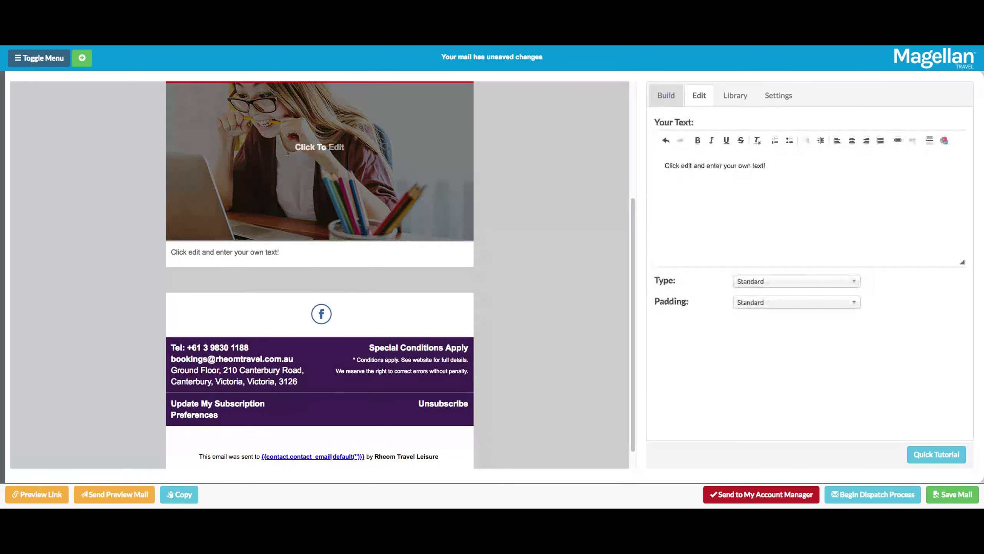
{"action": "triple_click", "coordinate": [810, 173]}
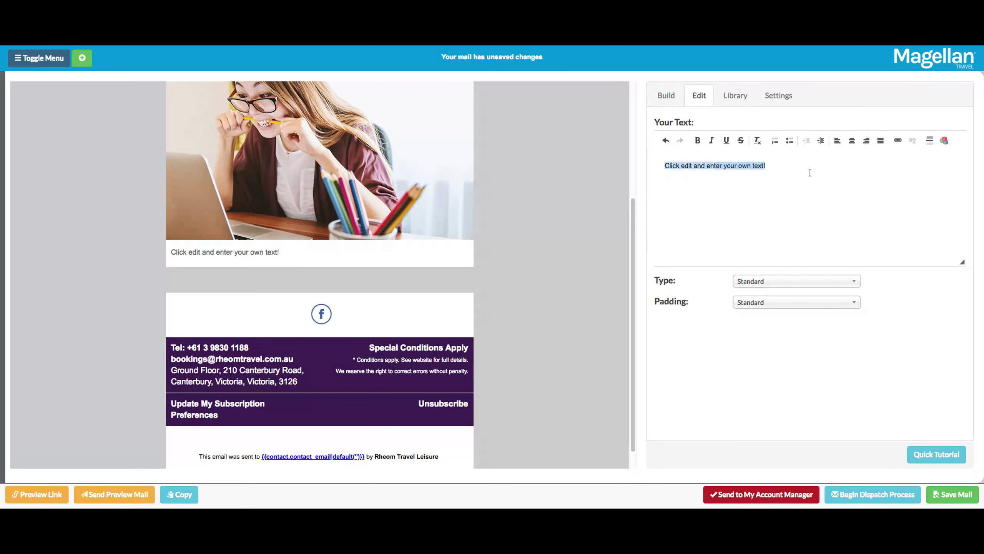
{"action": "key", "text": "BackSpace"}
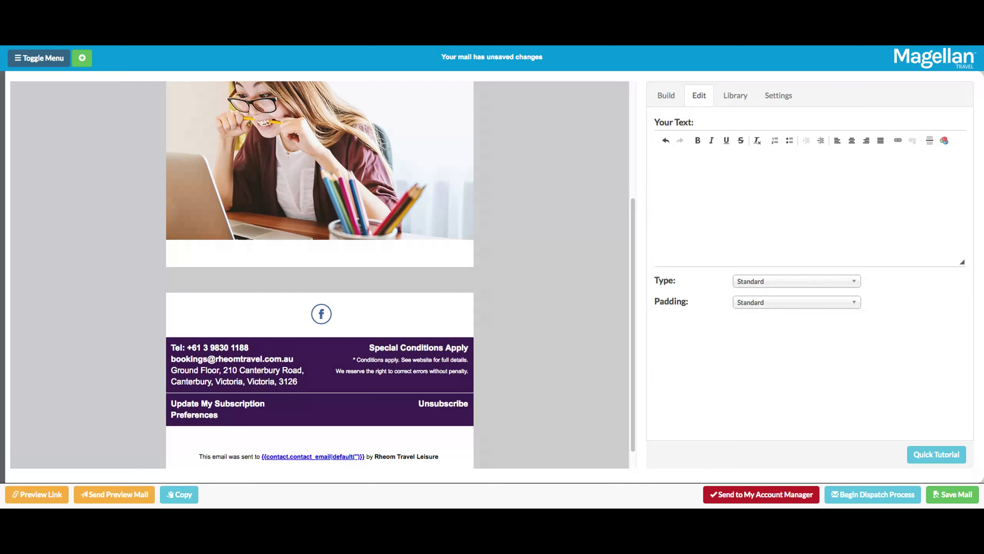
{"action": "type", "text": "Always Receive"}
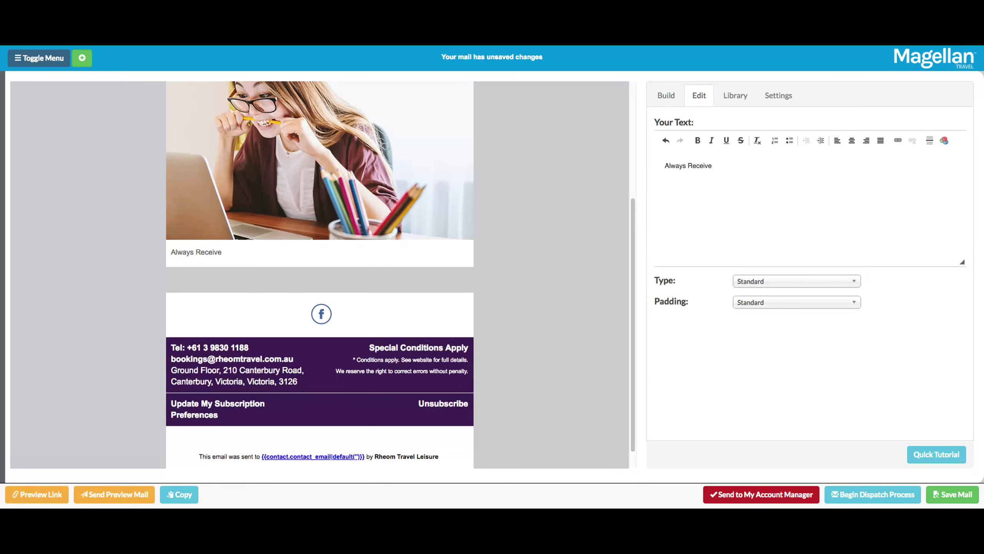
{"action": "type", "text": " Our Emails!"}
{"action": "left_click", "coordinate": [782, 281]}
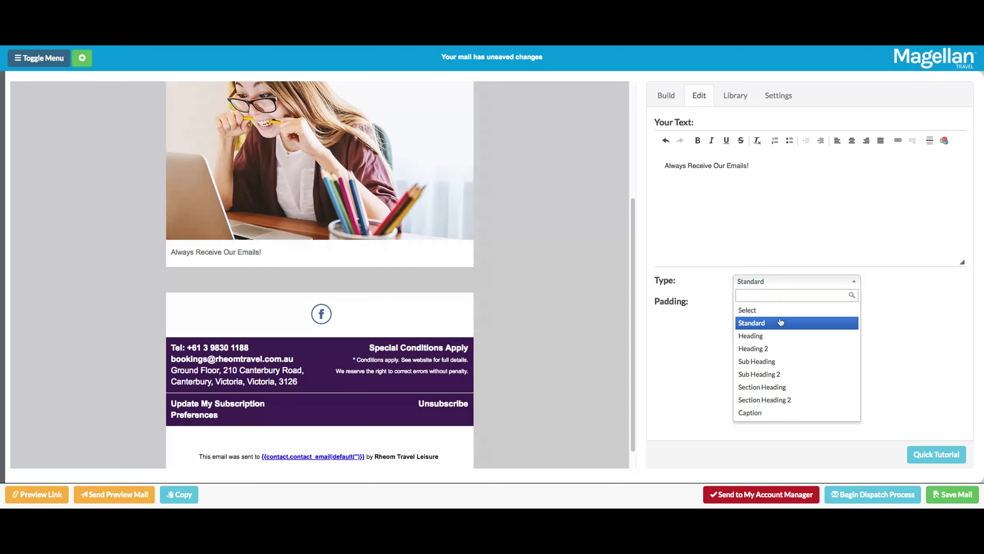
Step: Try the Heading, Heading 2 and Sub Heading text styles on the new line
{"action": "left_click", "coordinate": [788, 336]}
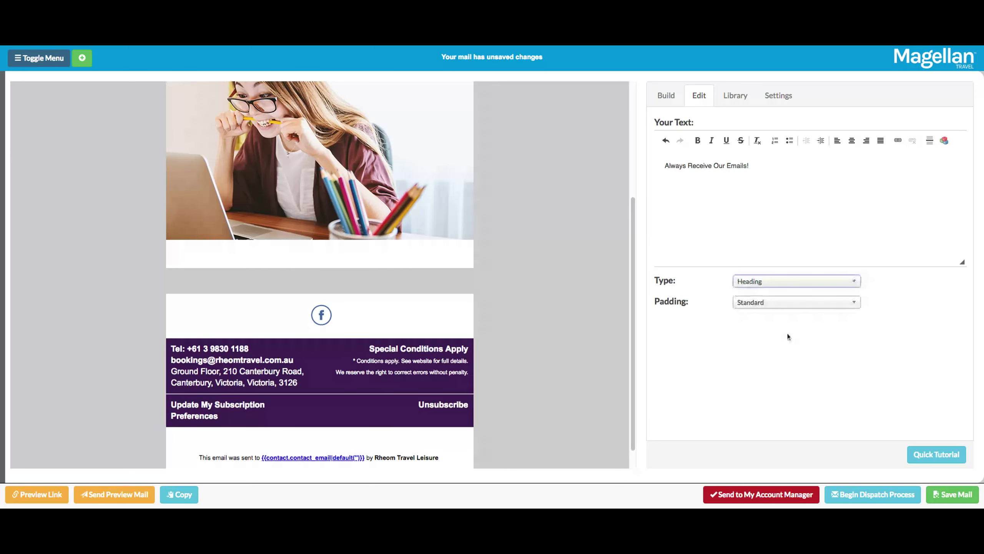
{"action": "mouse_move", "coordinate": [366, 246]}
{"action": "left_click", "coordinate": [810, 282]}
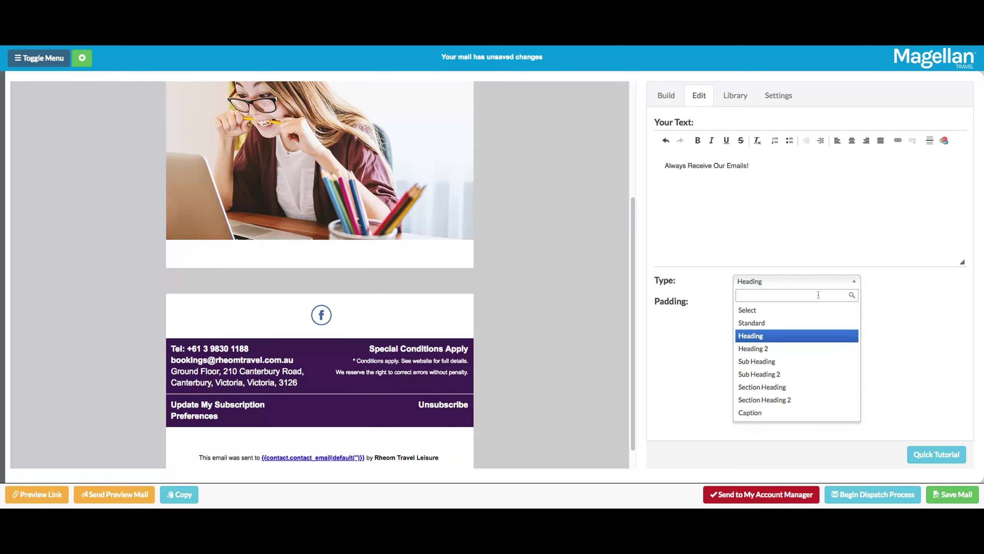
{"action": "left_click", "coordinate": [828, 348]}
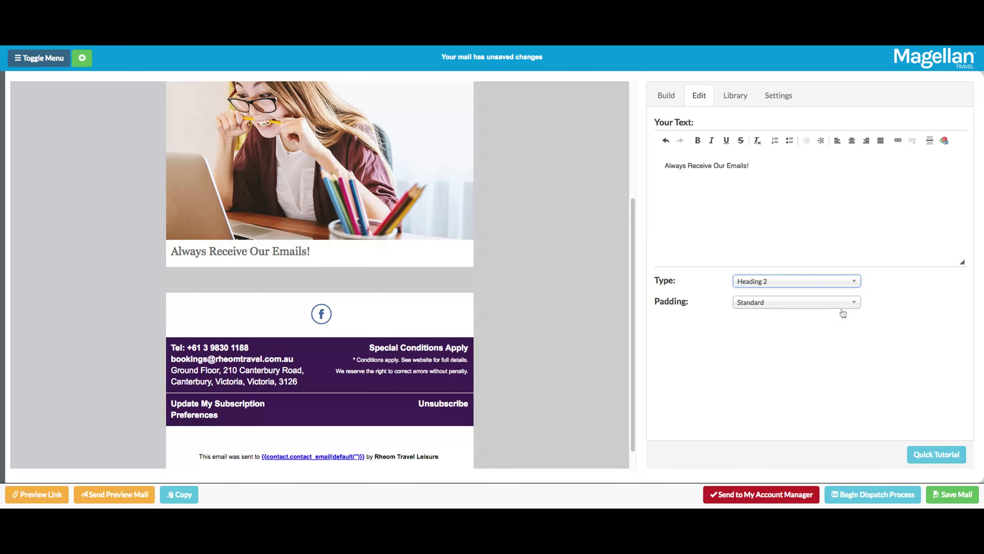
{"action": "left_click", "coordinate": [790, 281]}
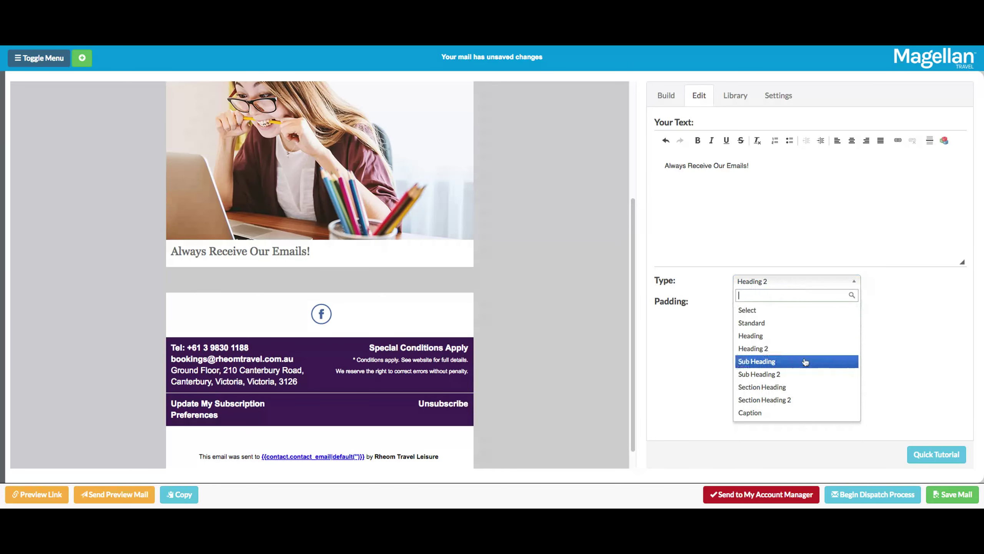
{"action": "left_click", "coordinate": [805, 362]}
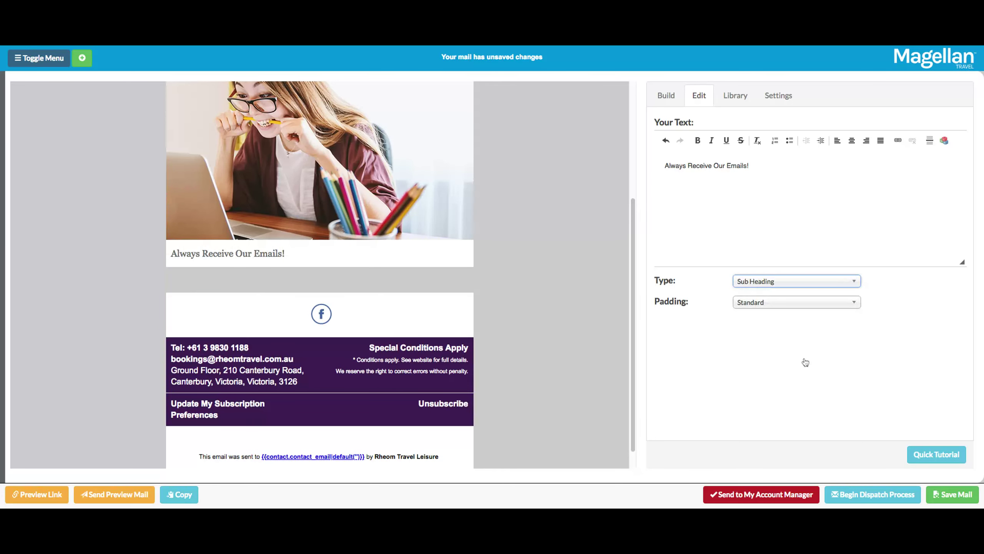
Step: Cycle through Sub Heading 2 and Section Heading, settling on Section Heading 2
{"action": "left_click", "coordinate": [767, 280]}
{"action": "left_click", "coordinate": [789, 374]}
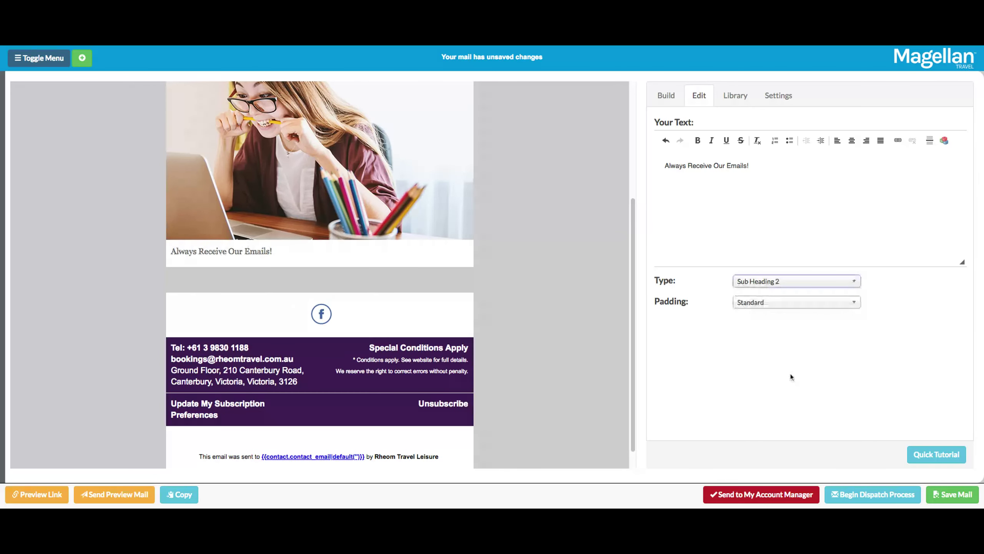
{"action": "left_click", "coordinate": [799, 285]}
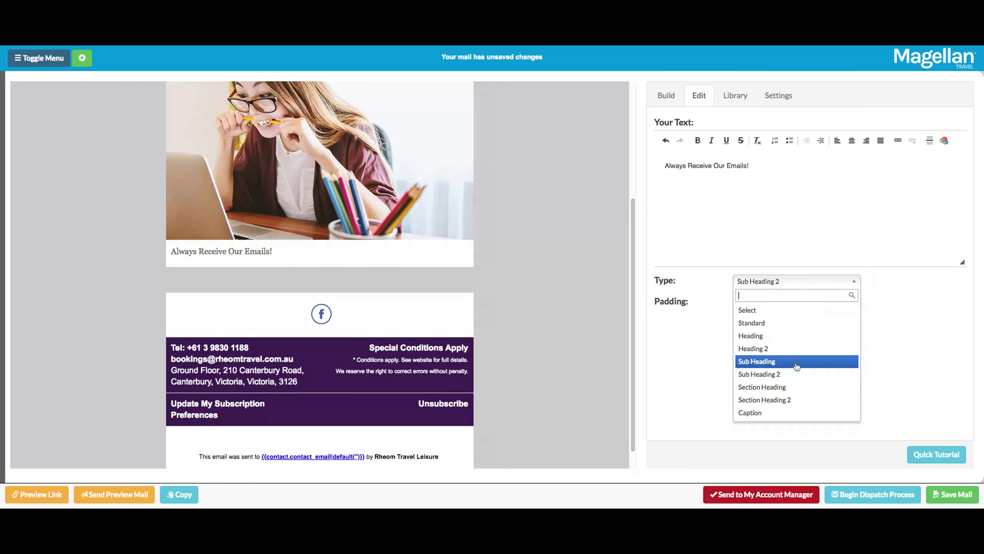
{"action": "left_click", "coordinate": [794, 387]}
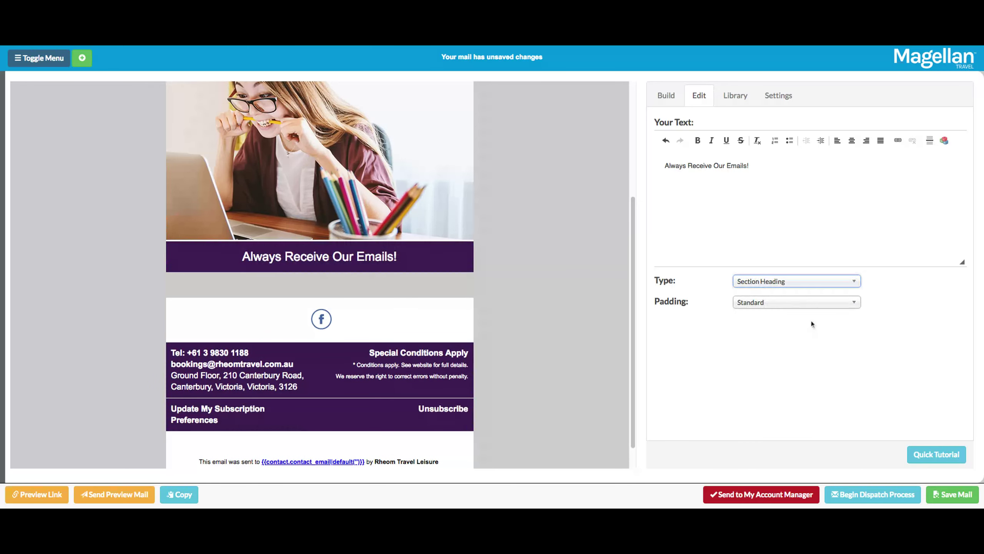
{"action": "left_click", "coordinate": [789, 283]}
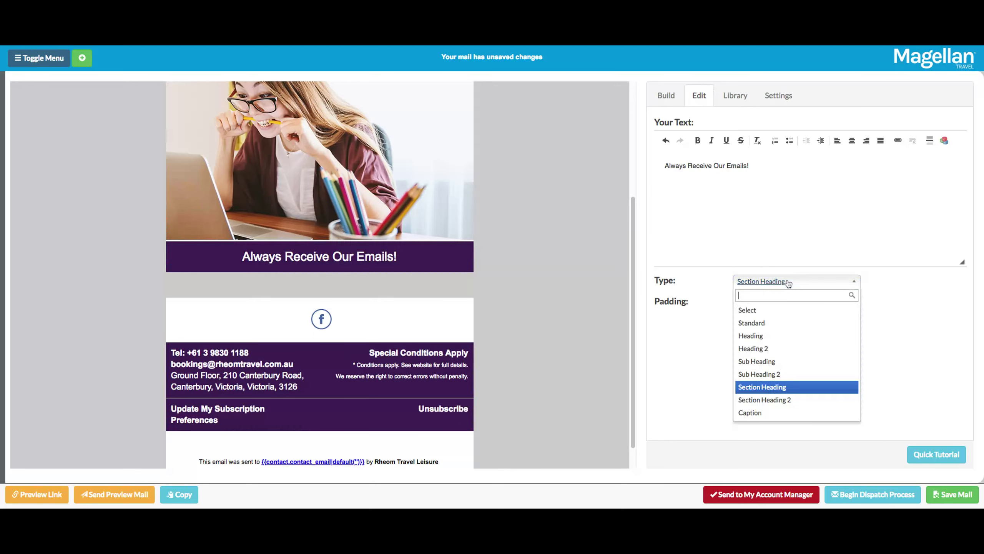
{"action": "left_click", "coordinate": [802, 404]}
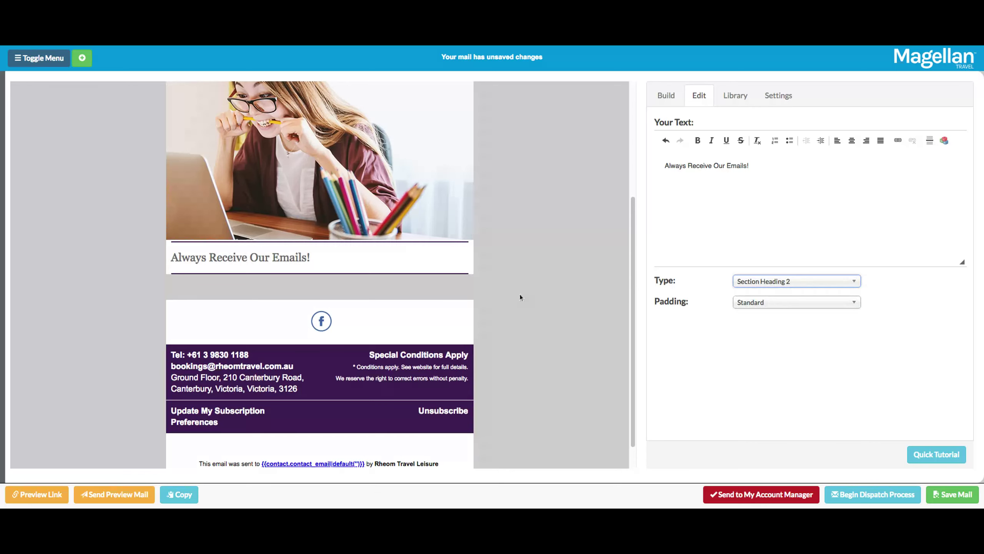
{"action": "scroll", "coordinate": [520, 294], "scroll_direction": "up", "scroll_amount": 2}
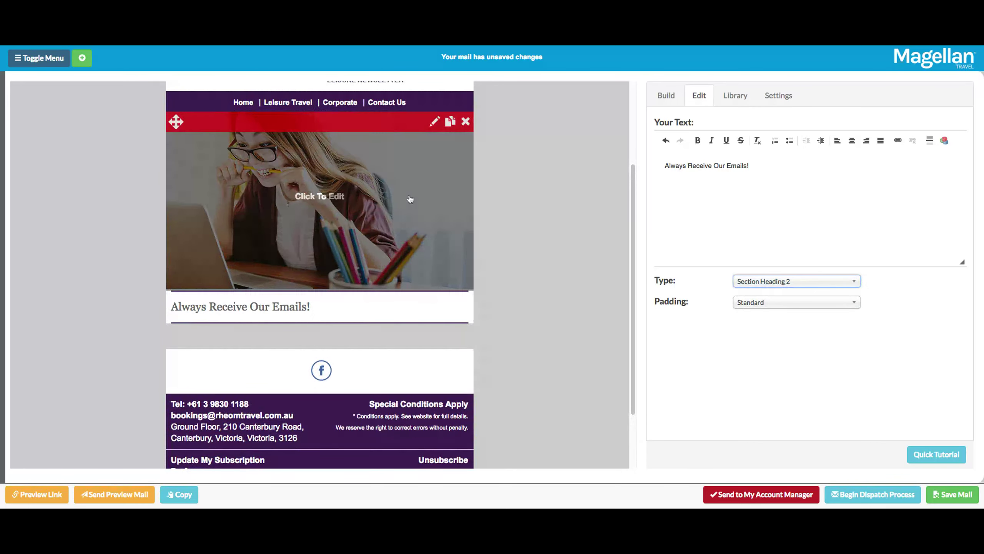
{"action": "left_click", "coordinate": [410, 199]}
{"action": "left_click", "coordinate": [791, 221]}
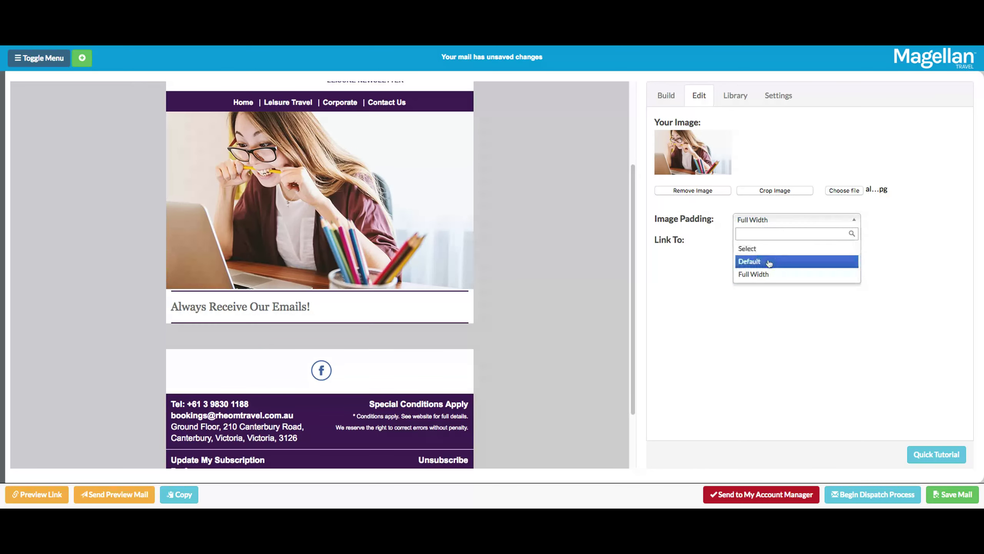
{"action": "left_click", "coordinate": [769, 262]}
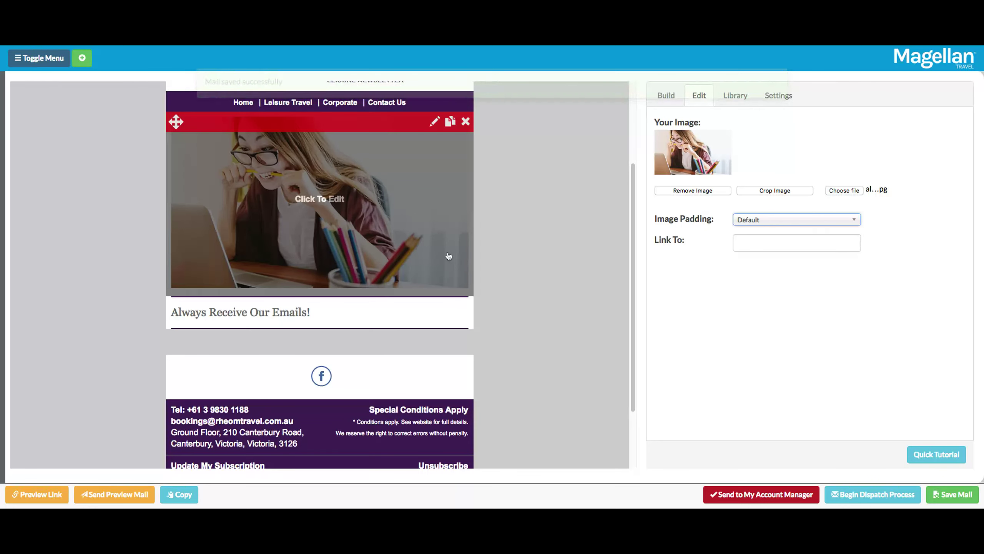
{"action": "mouse_move", "coordinate": [264, 318]}
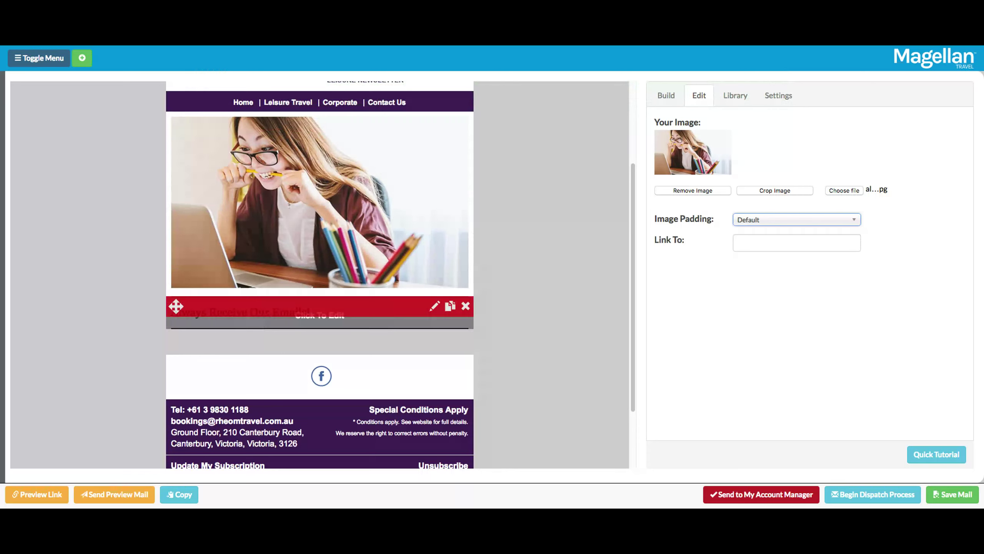
{"action": "mouse_move", "coordinate": [378, 259]}
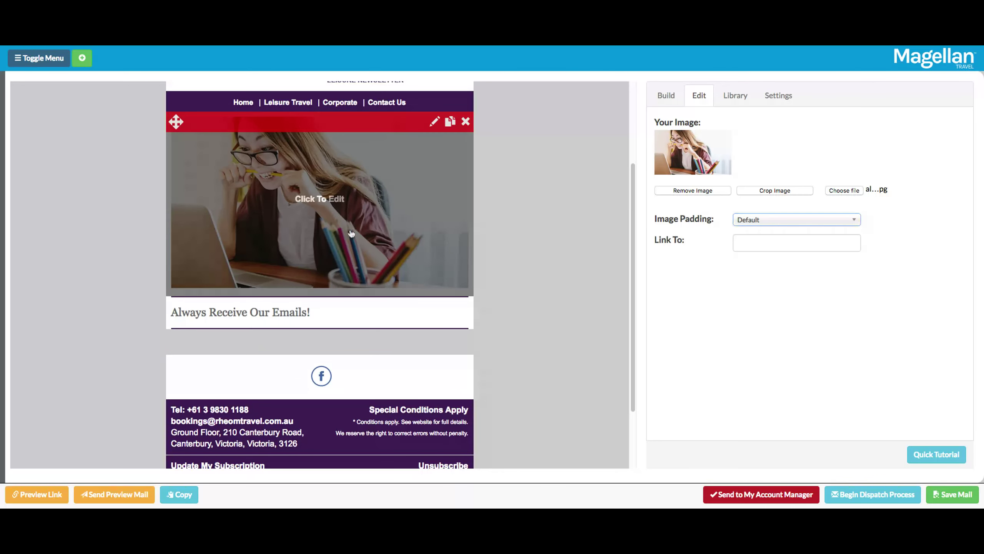
{"action": "left_click", "coordinate": [755, 226]}
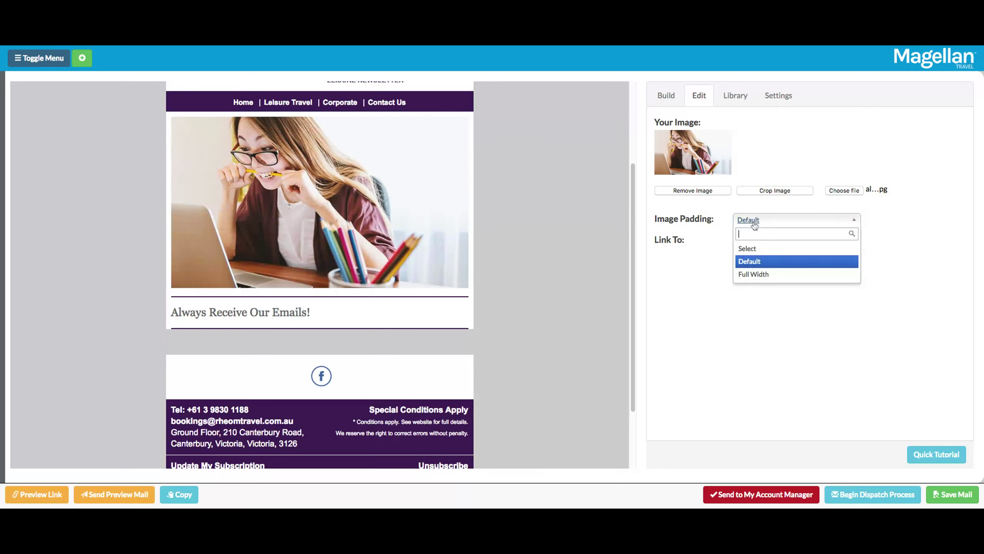
{"action": "left_click", "coordinate": [802, 277]}
Step: Restyle the heading as Caption, then as the purple Section Heading banner
{"action": "left_click", "coordinate": [431, 303]}
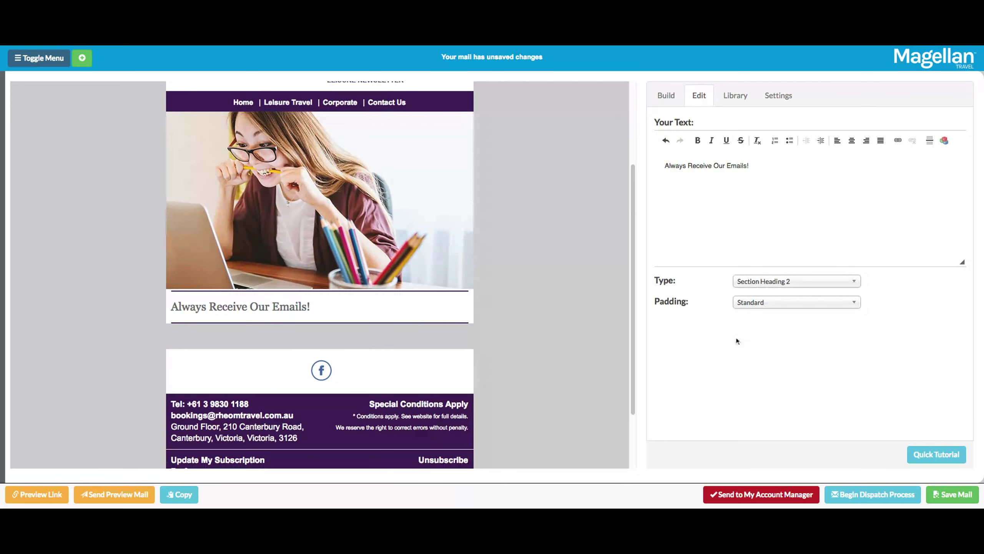
{"action": "left_click", "coordinate": [787, 281]}
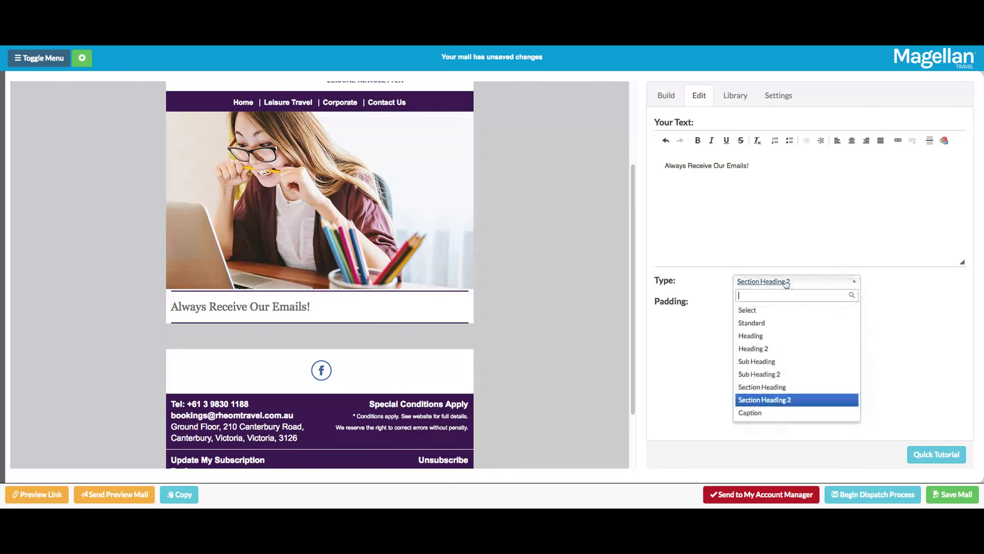
{"action": "left_click", "coordinate": [793, 412]}
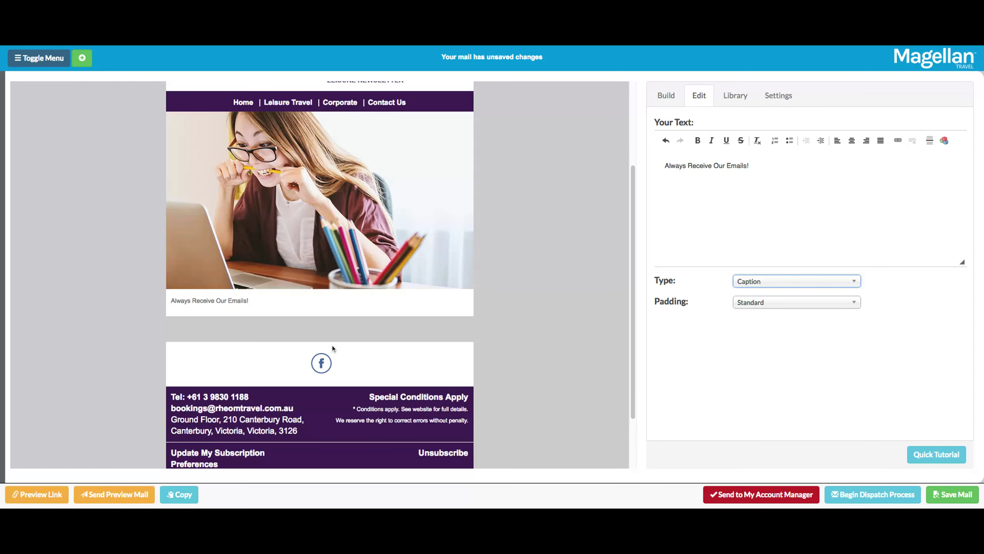
{"action": "mouse_move", "coordinate": [247, 292]}
{"action": "left_click", "coordinate": [776, 282]}
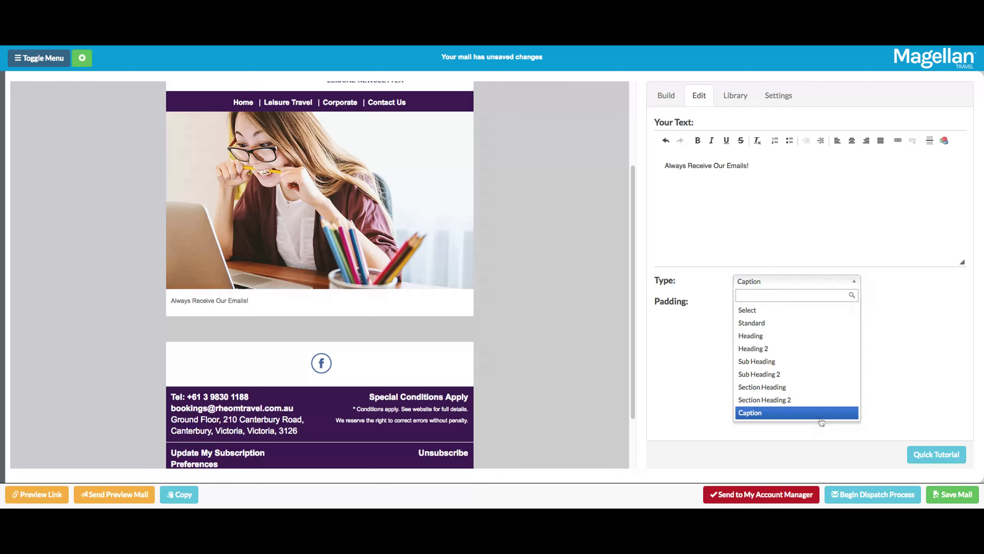
{"action": "left_click", "coordinate": [791, 387]}
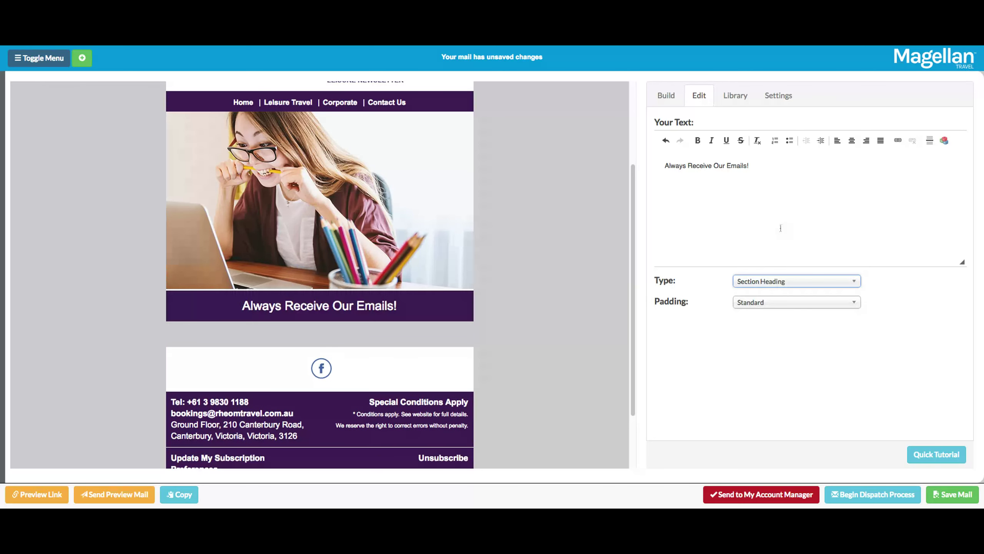
Step: Centre the banner heading, make it bold, remove its underline, and save the mail
{"action": "triple_click", "coordinate": [771, 167]}
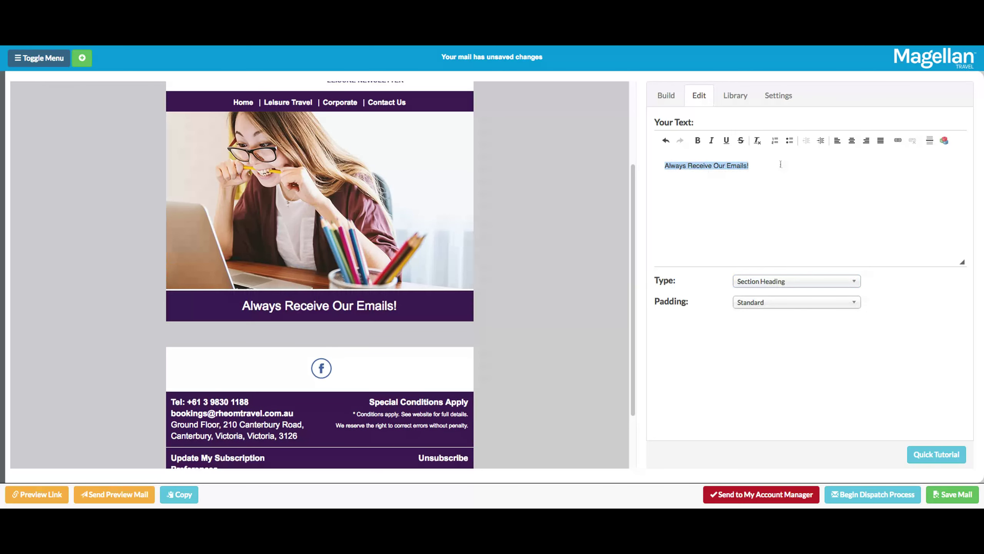
{"action": "left_click", "coordinate": [851, 141]}
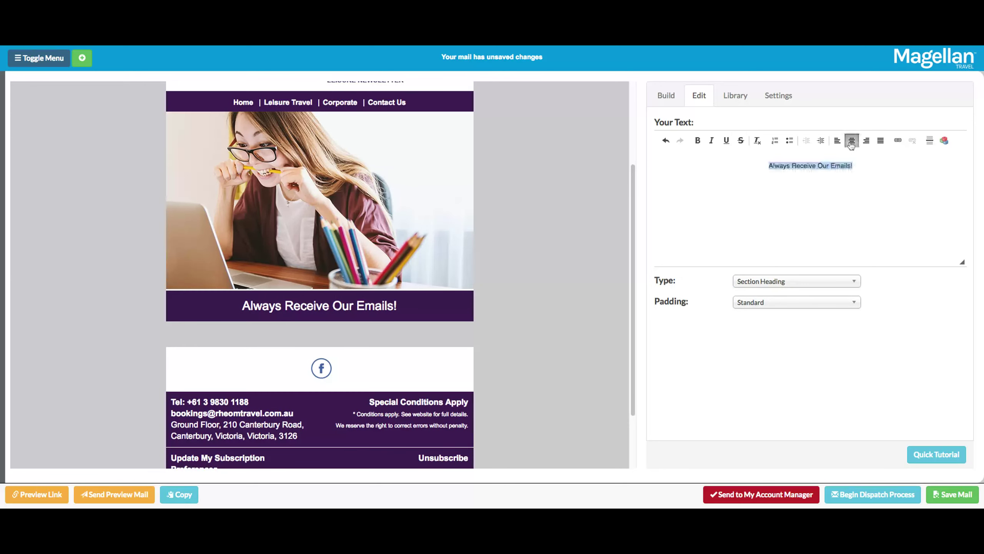
{"action": "left_click", "coordinate": [696, 141]}
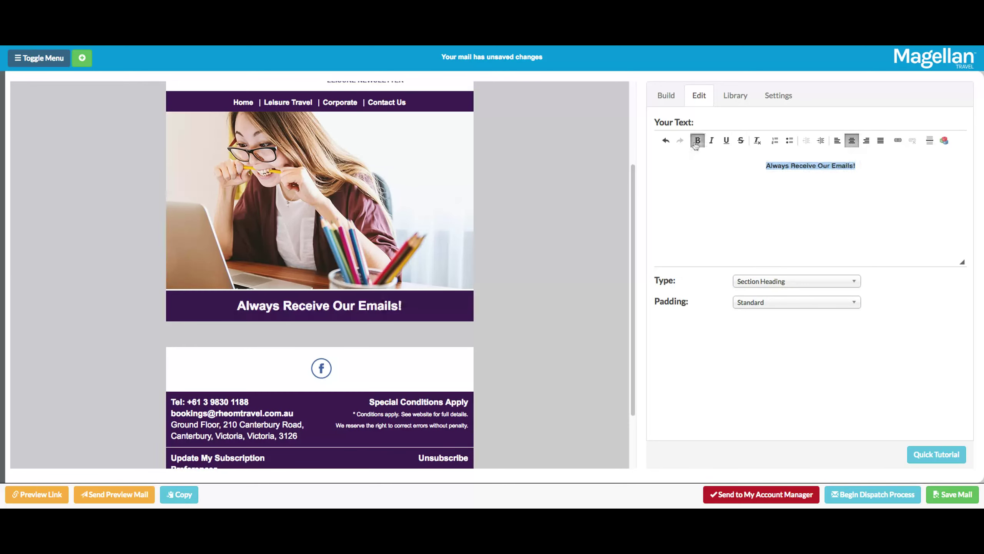
{"action": "left_click", "coordinate": [726, 140]}
{"action": "left_click", "coordinate": [711, 140]}
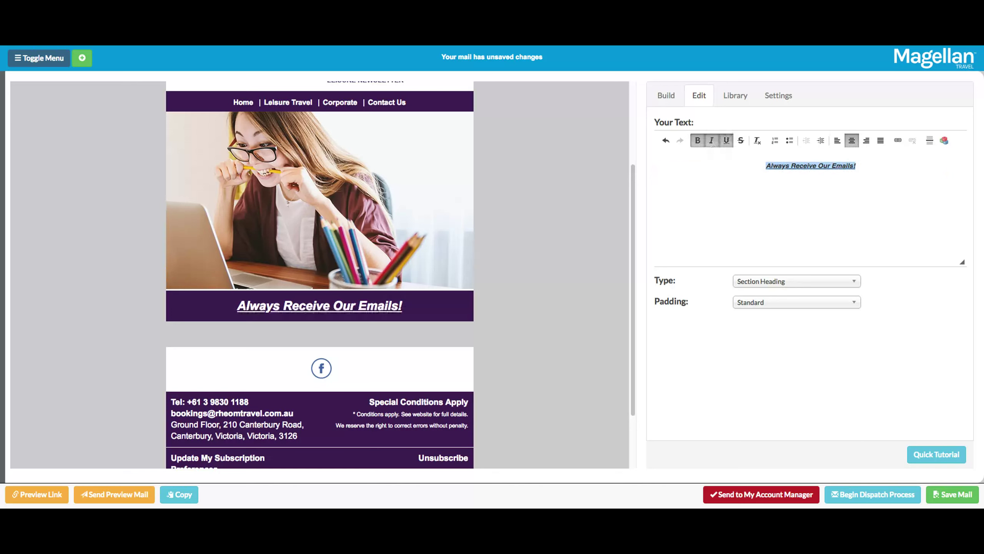
{"action": "mouse_move", "coordinate": [369, 321]}
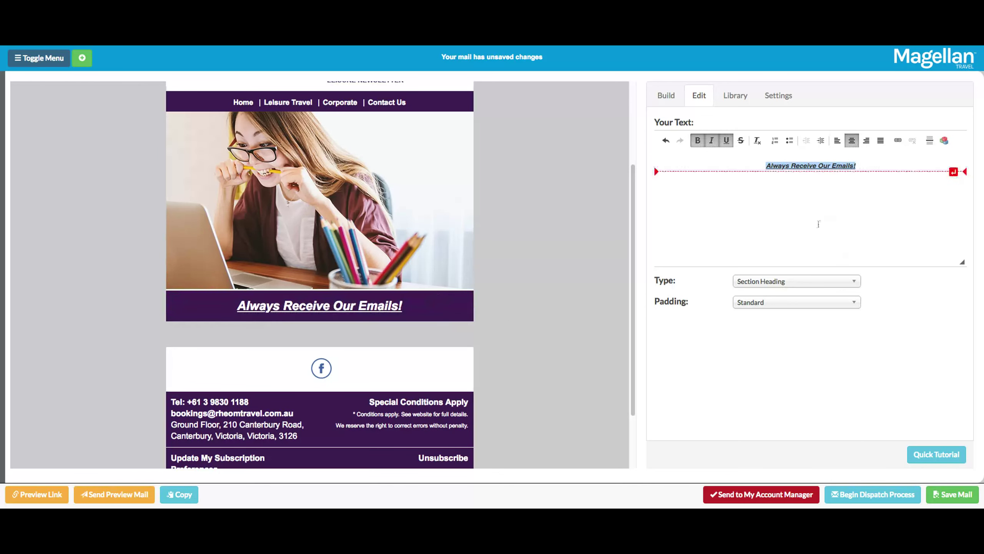
{"action": "left_click", "coordinate": [727, 141]}
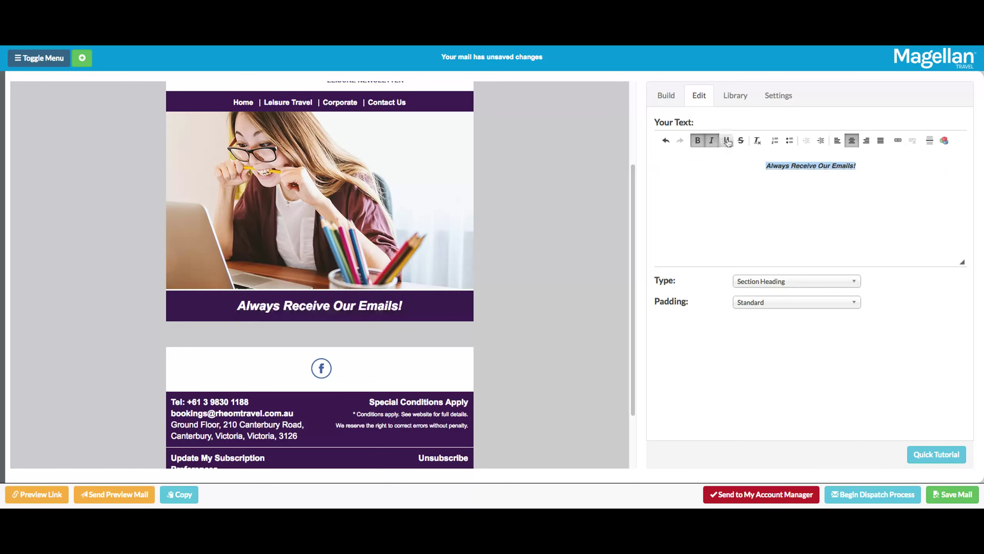
{"action": "left_click", "coordinate": [952, 494]}
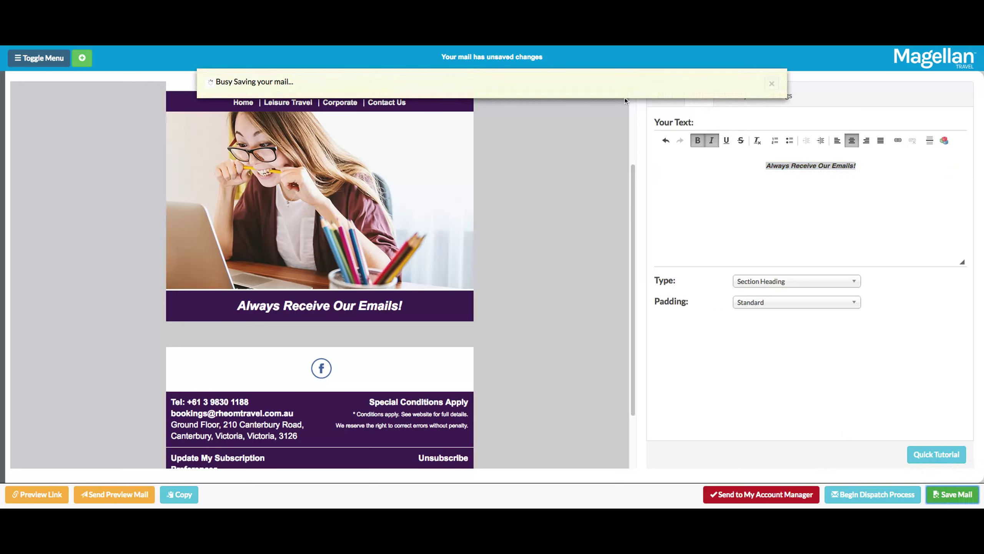
{"action": "left_click", "coordinate": [655, 104]}
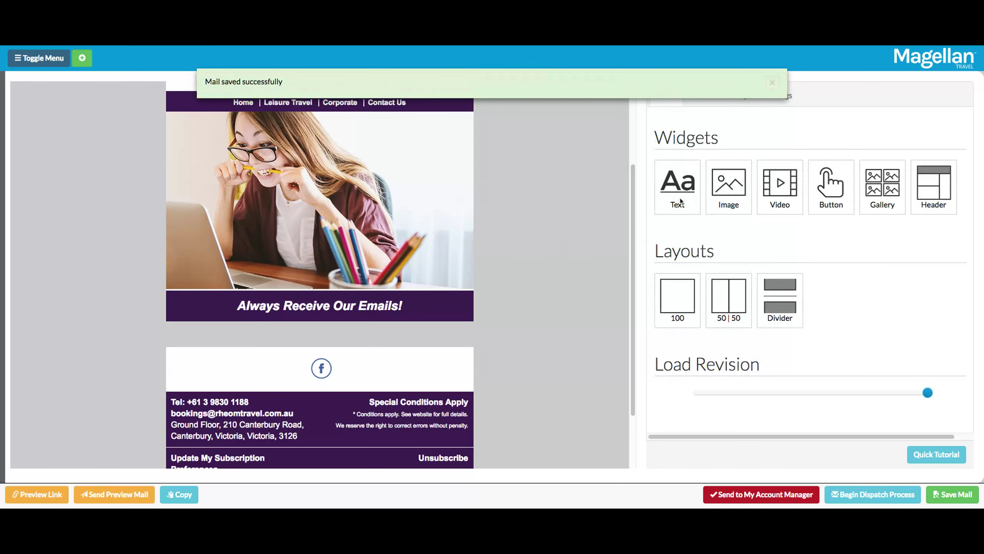
Step: Add a new text block below the banner and replace its placeholder with a filler line
{"action": "left_click_drag", "start_coordinate": [685, 182], "coordinate": [336, 318]}
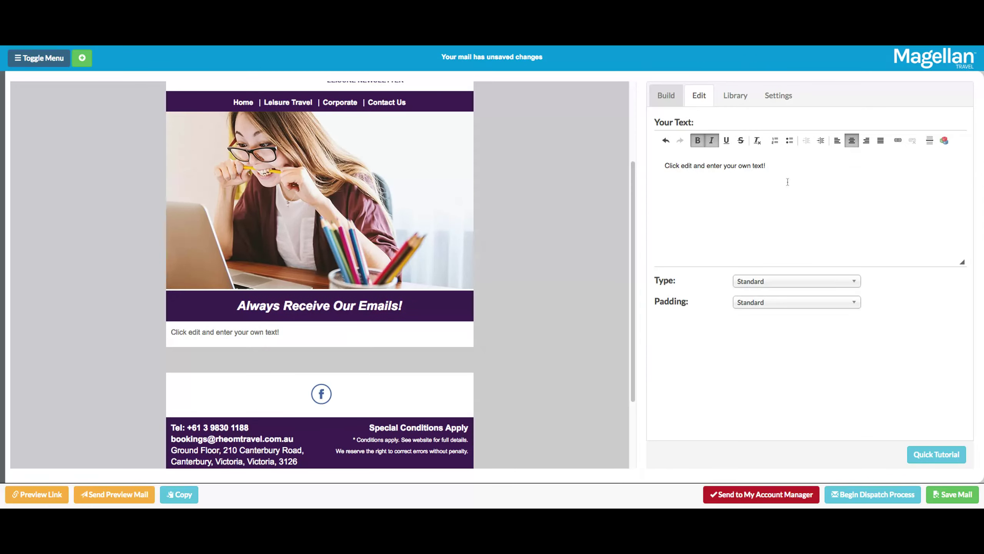
{"action": "left_click", "coordinate": [792, 169]}
{"action": "key", "text": "ctrl+a"}
{"action": "key", "text": "BackSpace"}
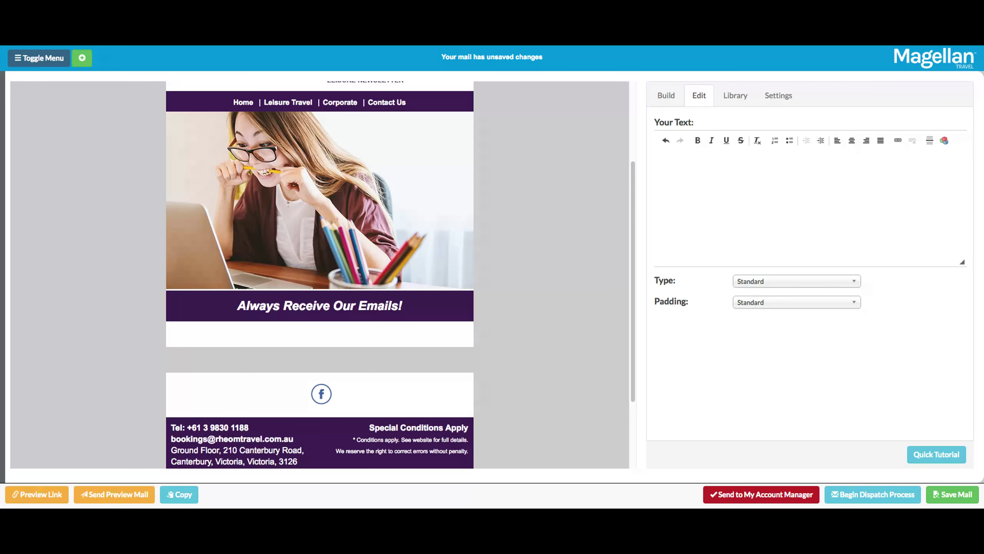
{"action": "type", "text": "zjckjbckjbdbhcdbhfnvkjbv"}
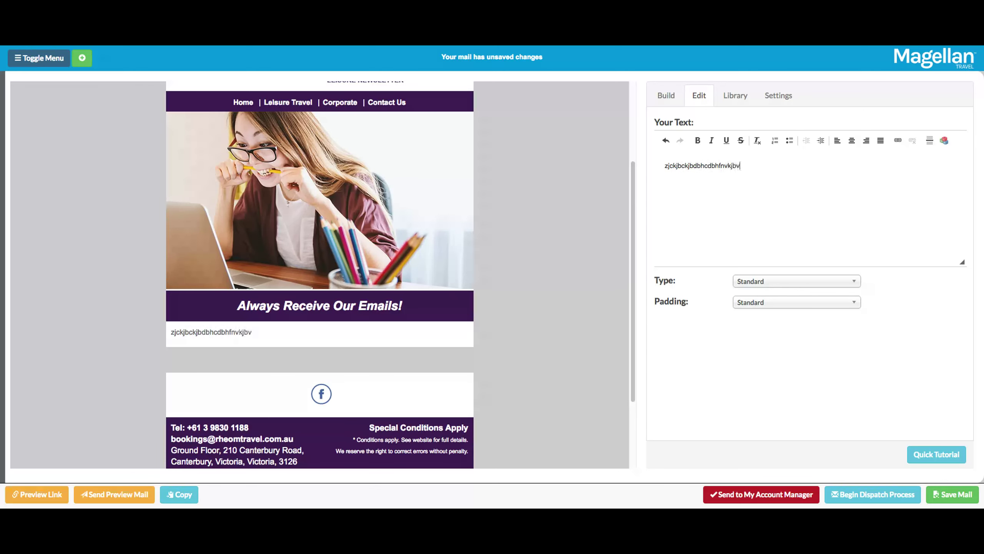
{"action": "type", "text": "khsdhbsvhdbvksalknvkbsvkjbvkjsb"}
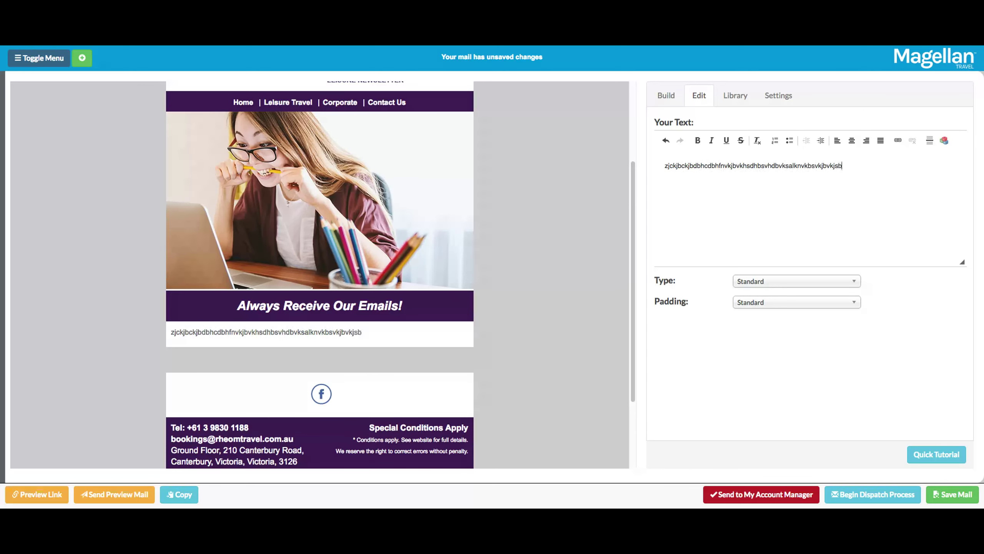
{"action": "type", "text": "vlkvbv"}
Step: Type three more lines of filler text, each on its own line, followed by blank lines
{"action": "key", "text": "Return"}
{"action": "type", "text": "cba"}
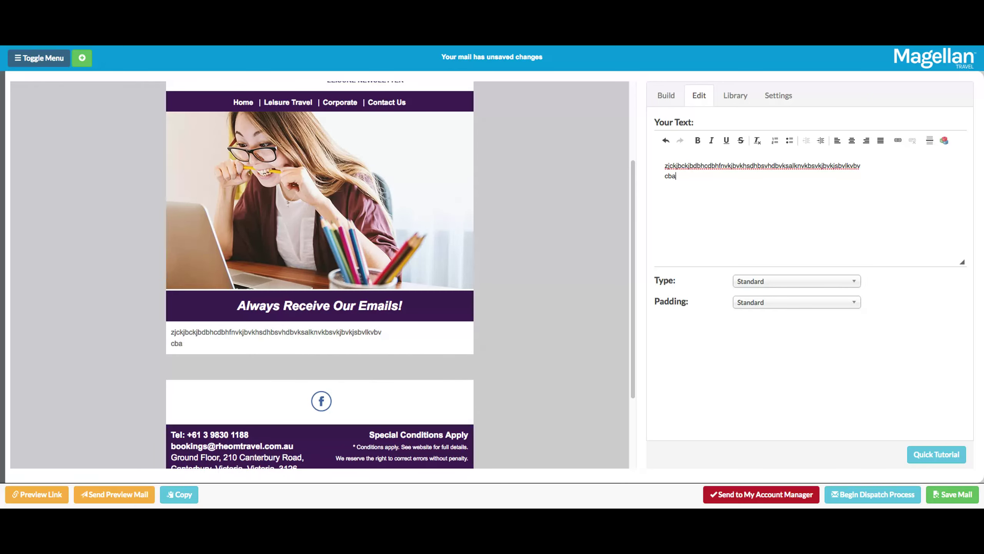
{"action": "type", "text": "cbkcbkjsbvbsvbvkbvkjbj"}
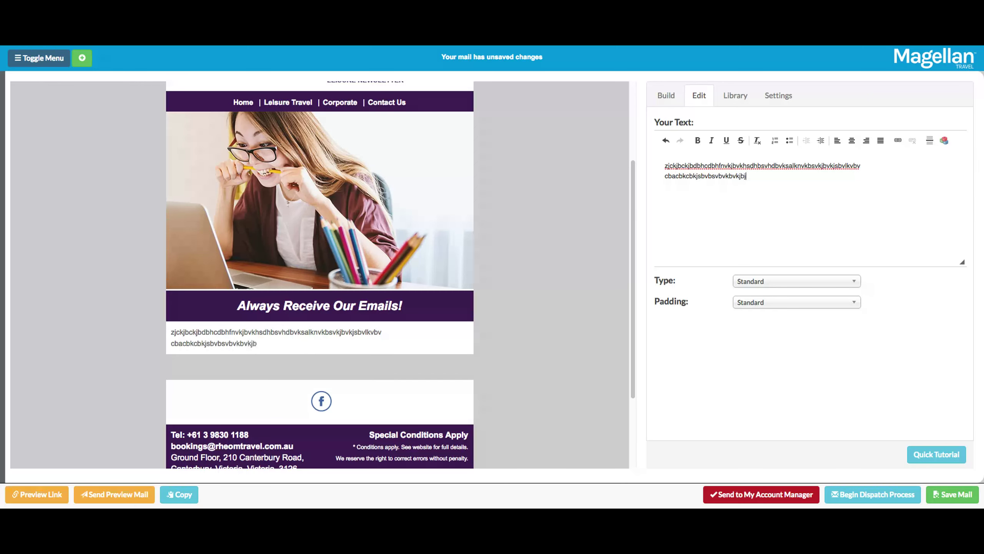
{"action": "type", "text": "cljhsdhbckvbkjcljnclkz"}
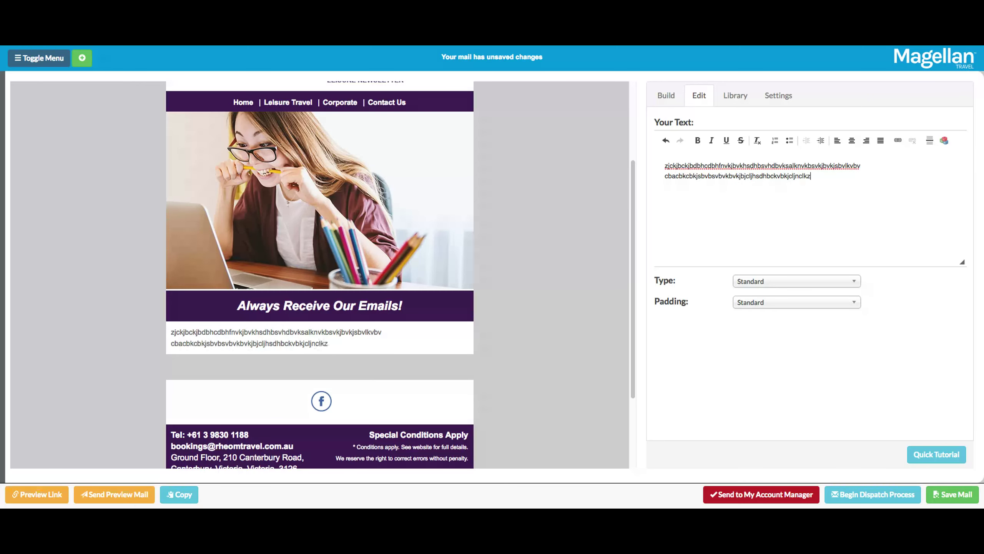
{"action": "type", "text": "dvfjmsnvdjvkjhvndzkjzvzjvz"}
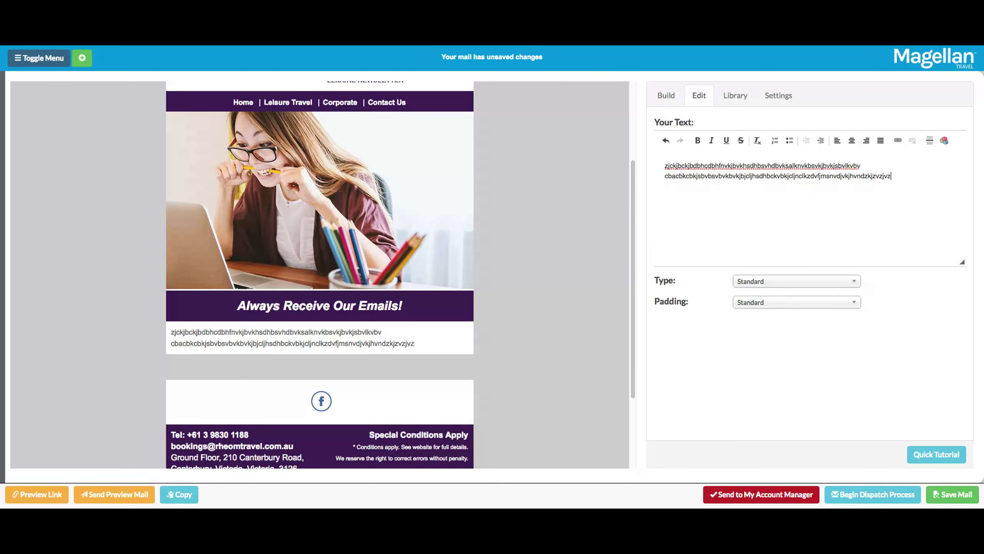
{"action": "key", "text": "Return"}
{"action": "type", "text": "sjvdbkvcvdl"}
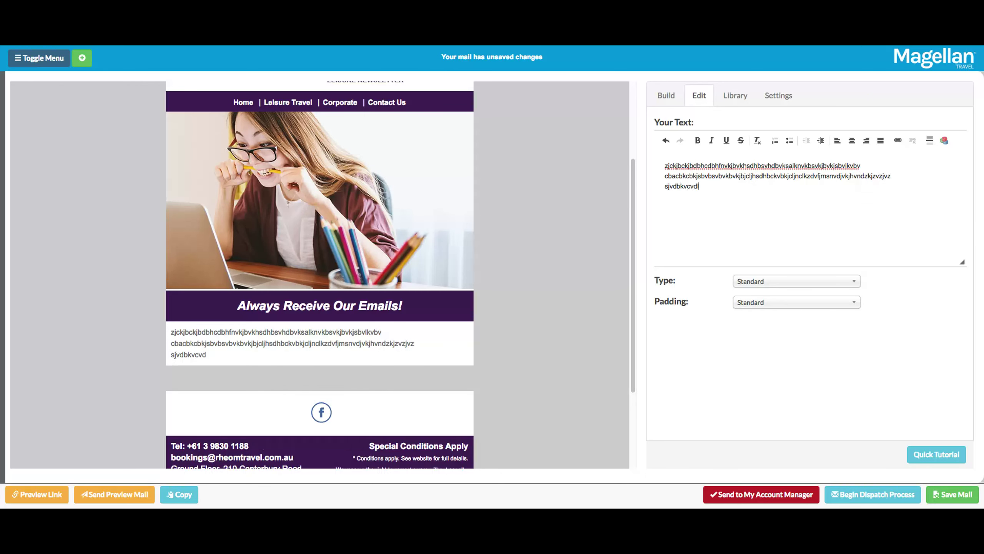
{"action": "type", "text": "kvkjshzvjnvdjlnvkhvvn"}
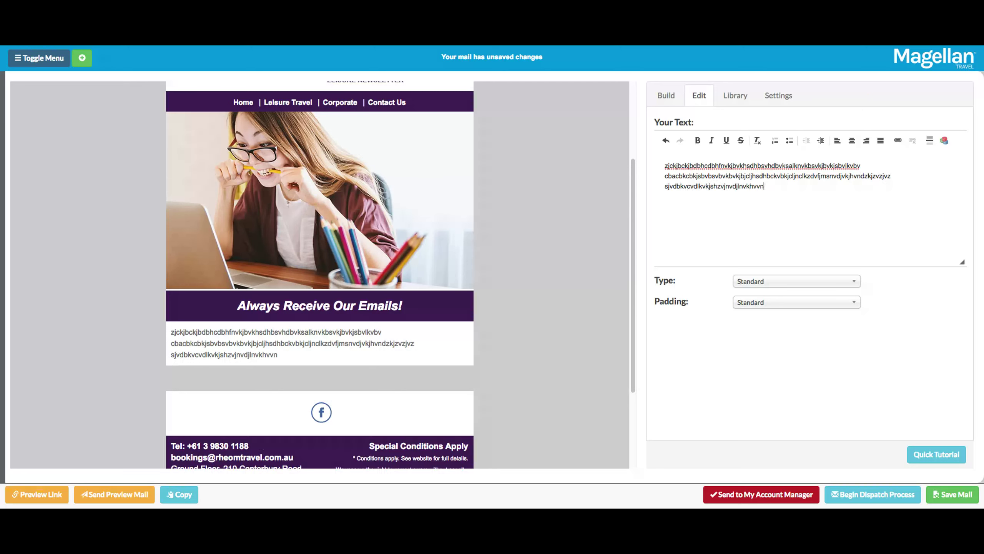
{"action": "type", "text": "lkdjfsejsnkjfbksjdld"}
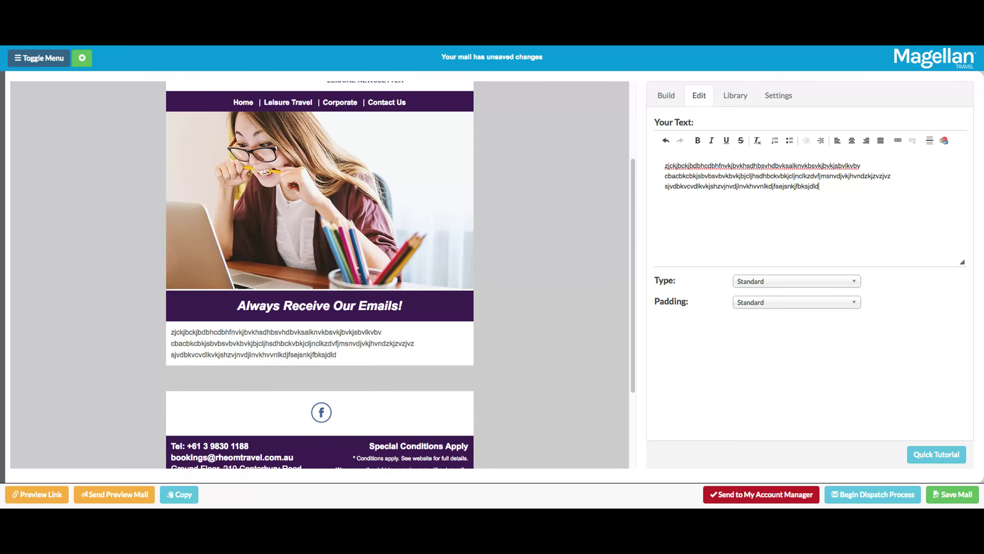
{"action": "type", "text": "fjsuehfjhflkefjoifgjvfgpgjgjgj"}
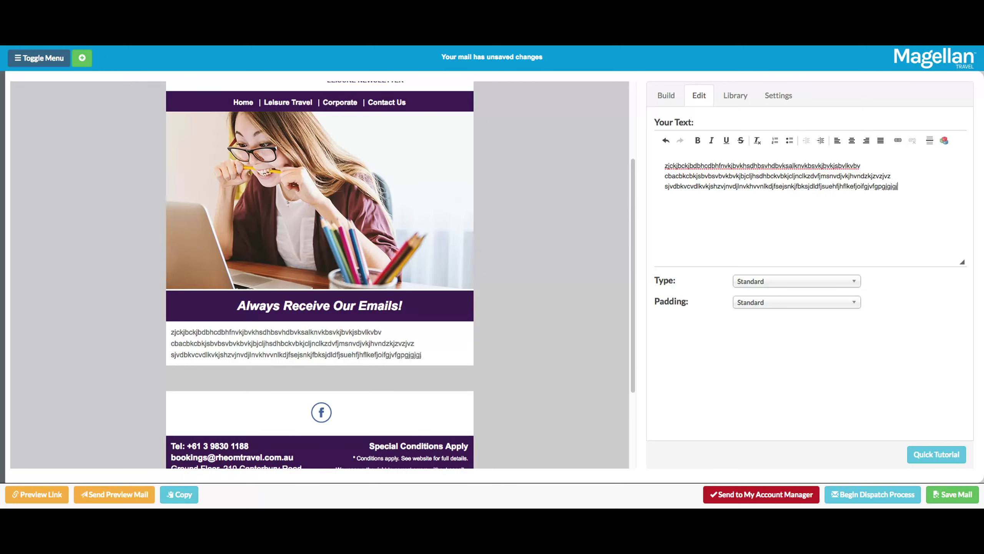
{"action": "key", "text": "Return"}
{"action": "type", "text": "sfhfhpifp"}
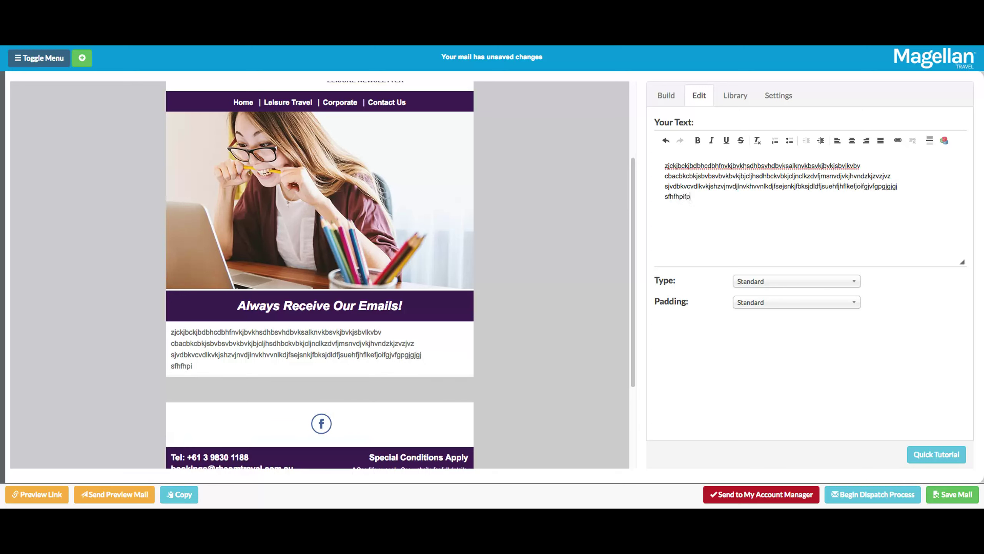
{"action": "type", "text": "ipfidpidfjigjgj"}
{"action": "key", "text": "Return"}
{"action": "key", "text": "Return"}
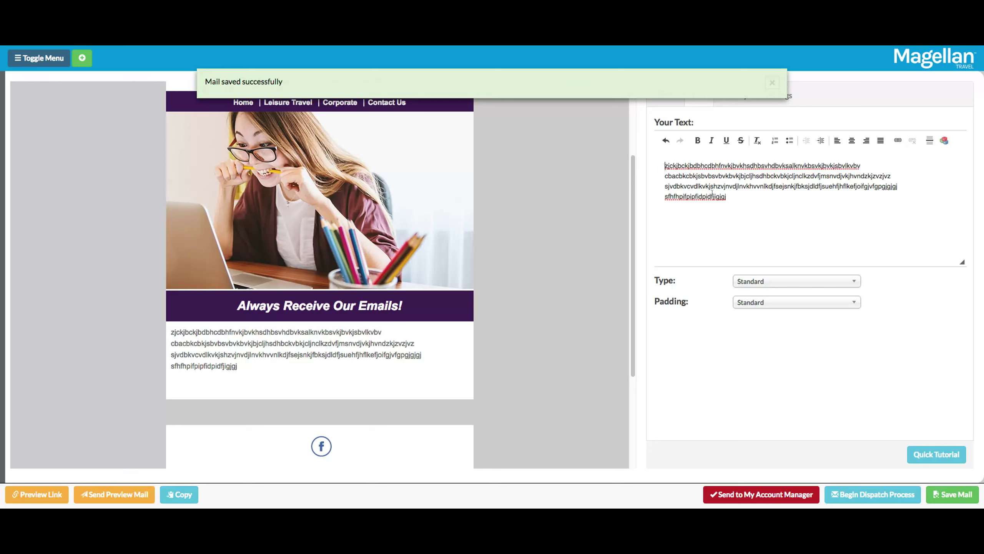
{"action": "key", "text": "Return"}
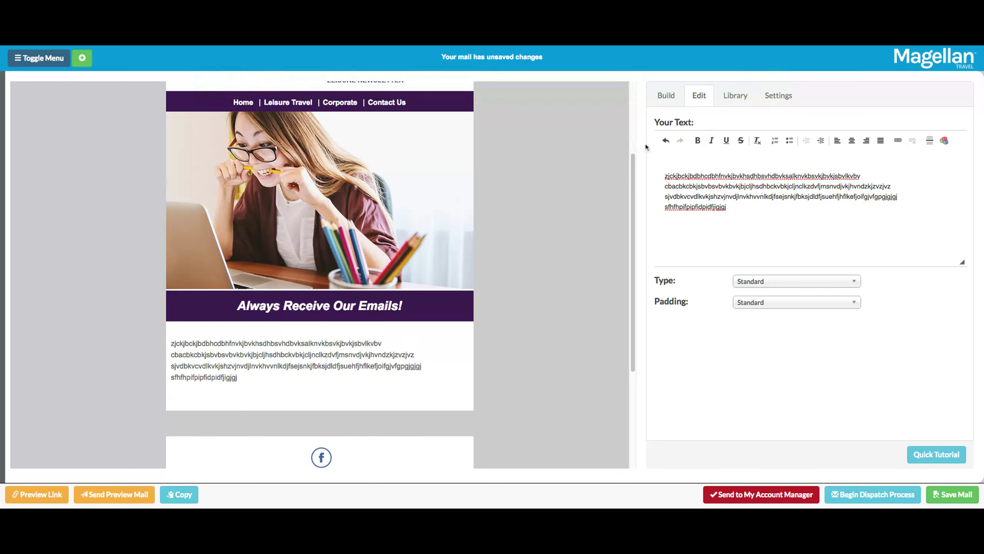
Step: Add a second three-line filler paragraph below the first text, with spacing after it
{"action": "key", "text": "BackSpace"}
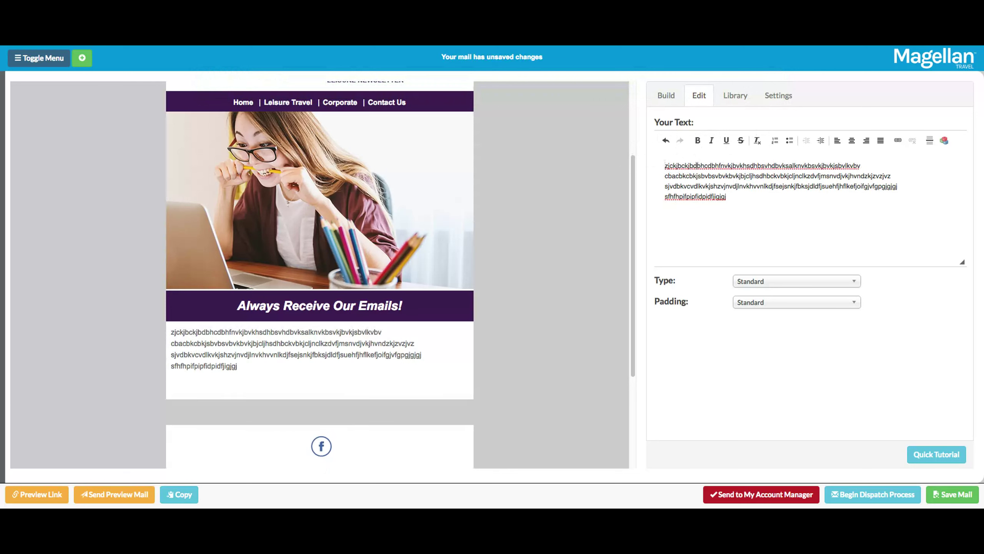
{"action": "key", "text": "Return"}
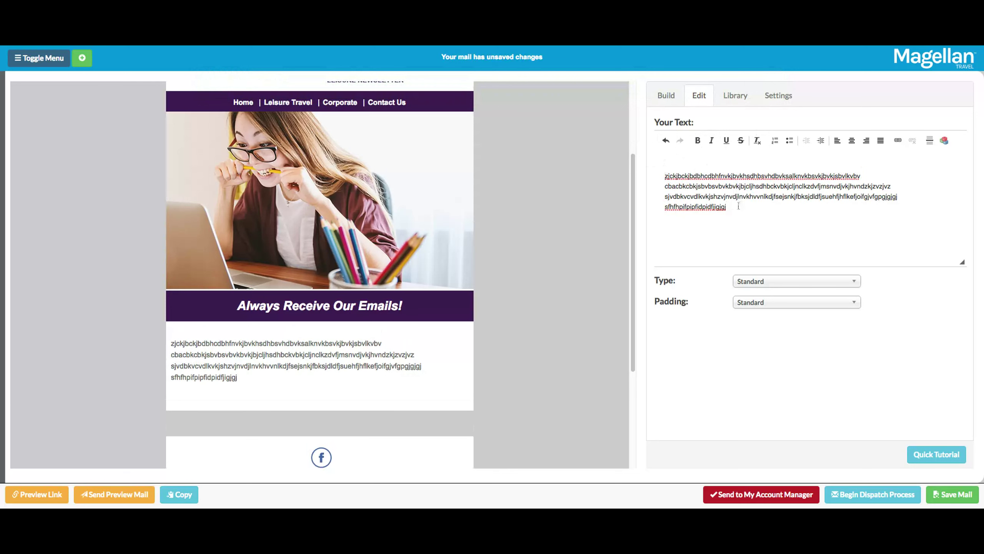
{"action": "key", "text": "Return"}
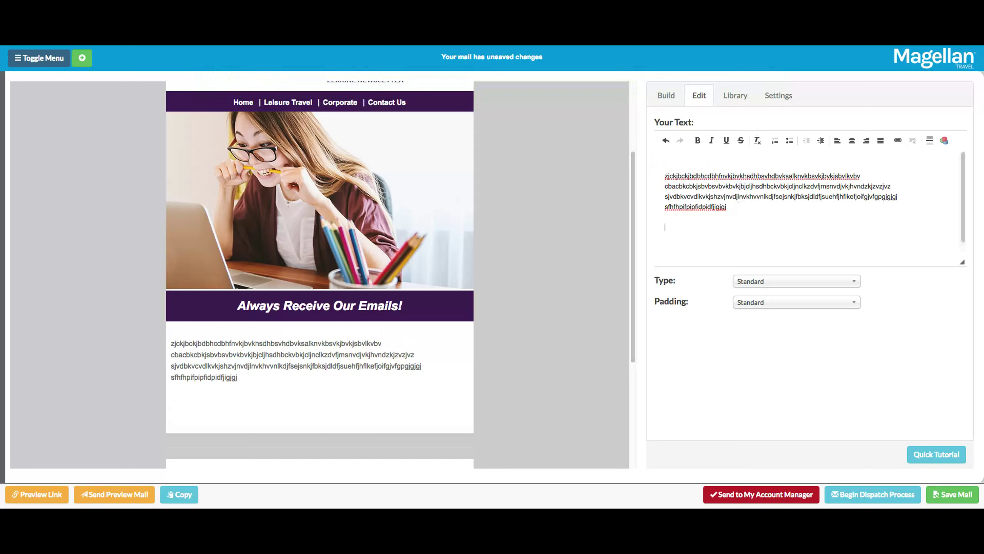
{"action": "type", "text": "kakfhkfh;kfsgsjhb"}
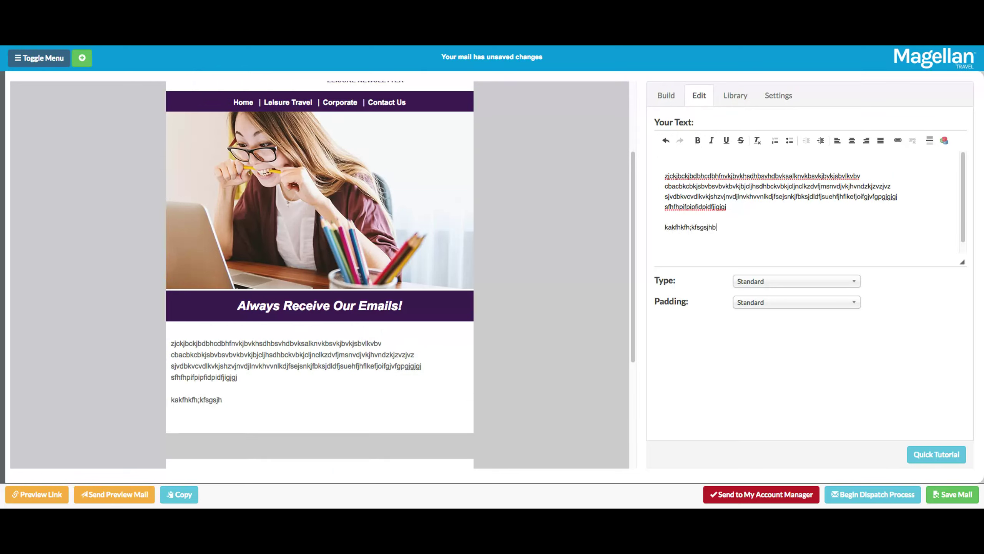
{"action": "type", "text": "akjhfgfkjhfshlshuglkjgagh"}
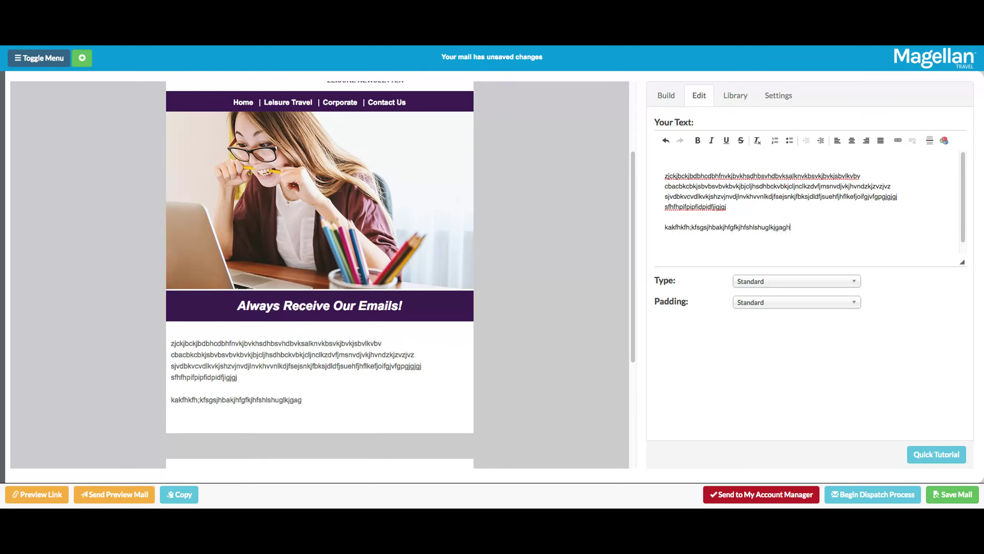
{"action": "type", "text": "gilgjvohg skaehfhw"}
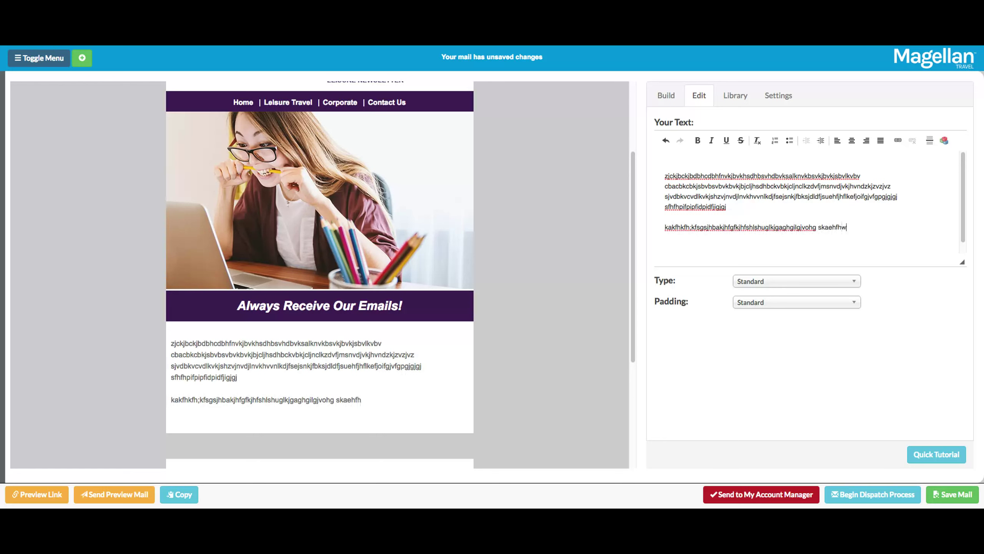
{"action": "type", "text": "hguhgughihg"}
{"action": "key", "text": "shift+Return"}
{"action": "type", "text": "awkjf"}
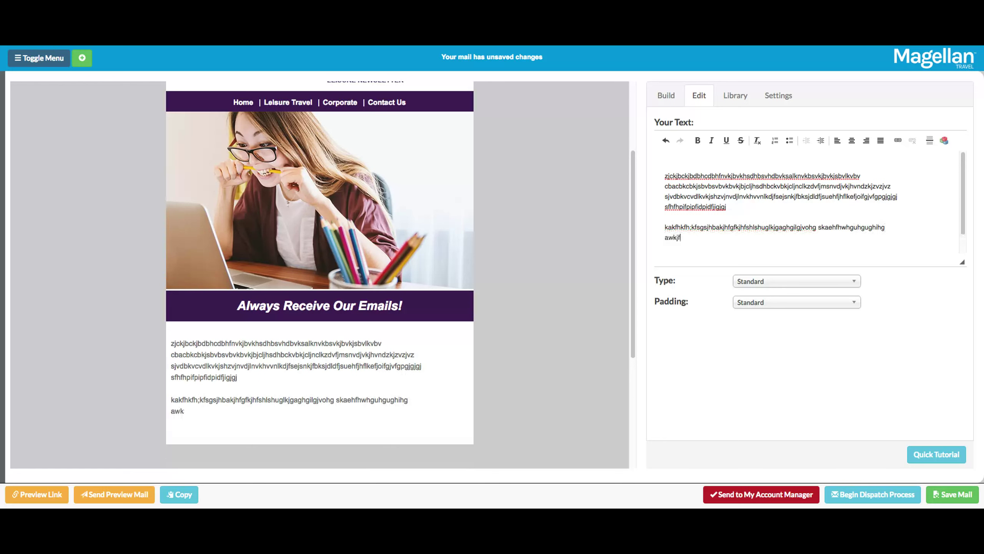
{"action": "type", "text": "ufhihisughisgjushgshggpjfuhsouspigi"}
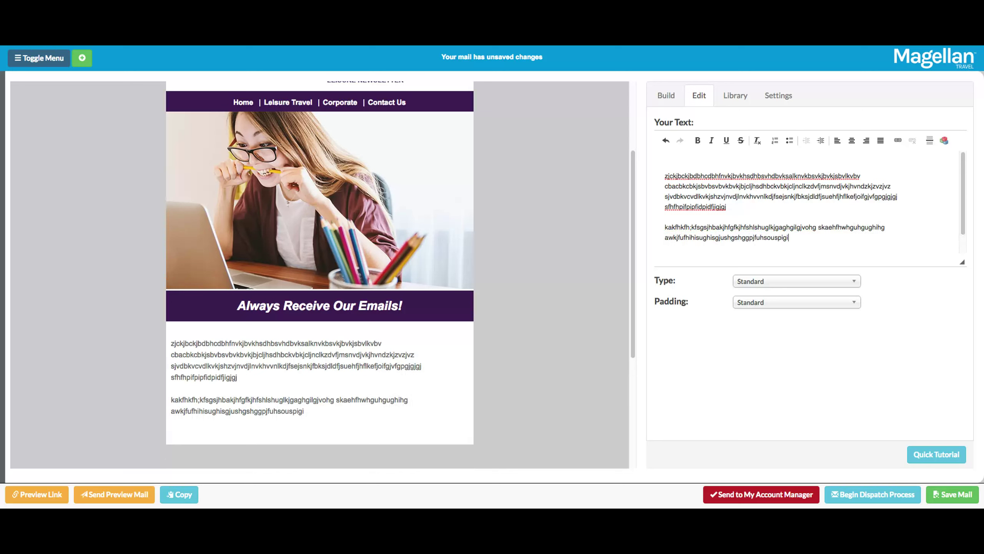
{"action": "key", "text": "shift+Return"}
{"action": "type", "text": "saghgoighoig"}
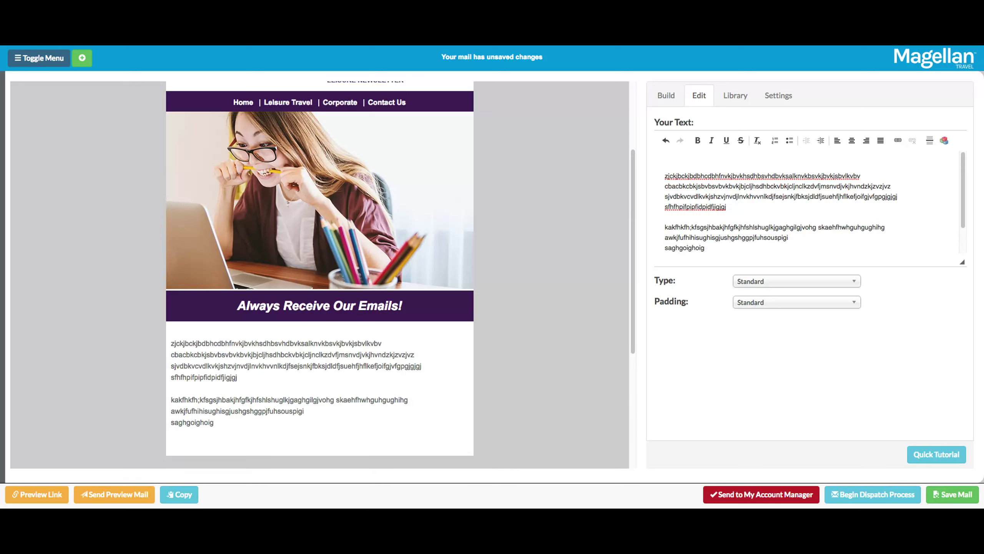
{"action": "key", "text": "shift+Return"}
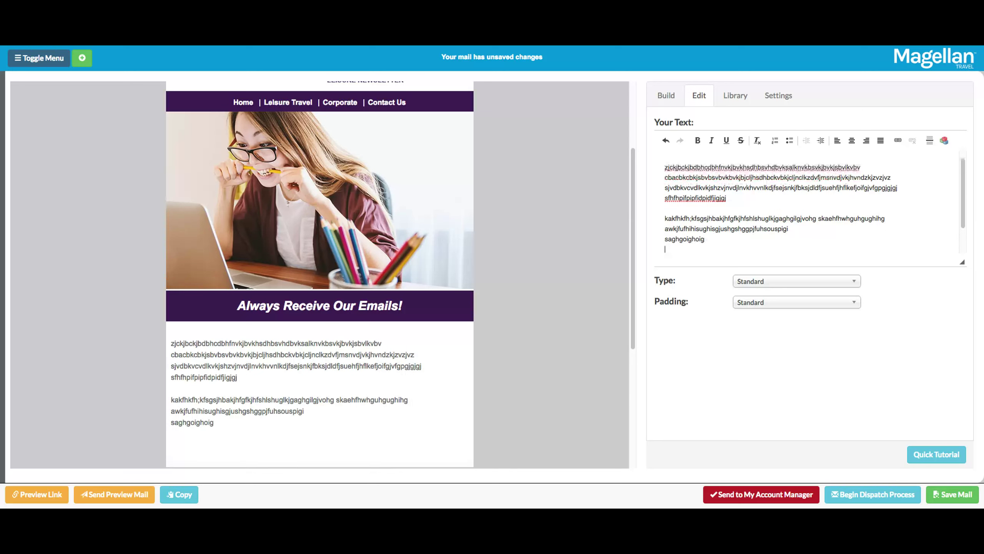
{"action": "key", "text": "shift+Return"}
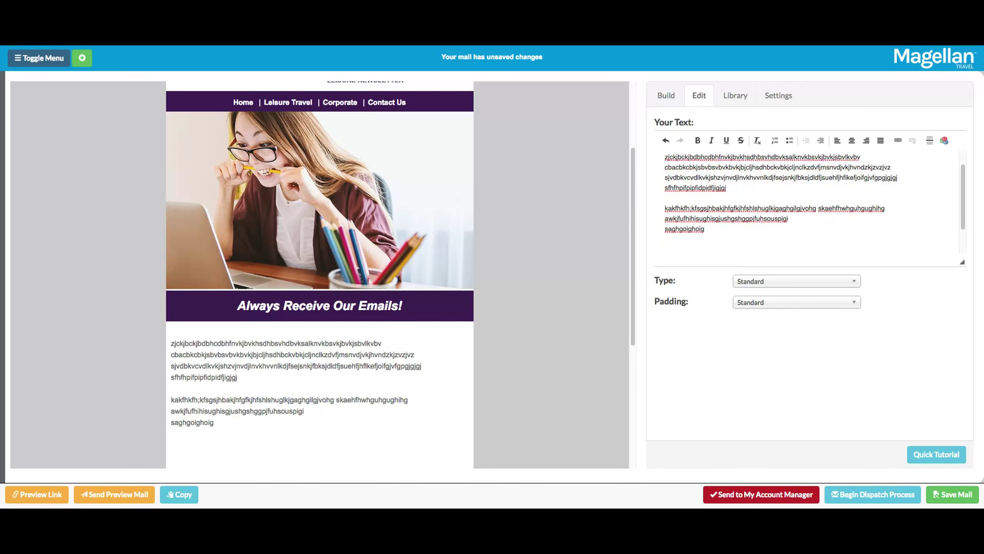
Step: Add a 'why us:' line followed by an empty bulleted list item
{"action": "type", "text": "why us:"}
{"action": "key", "text": "Return"}
{"action": "left_click", "coordinate": [788, 142]}
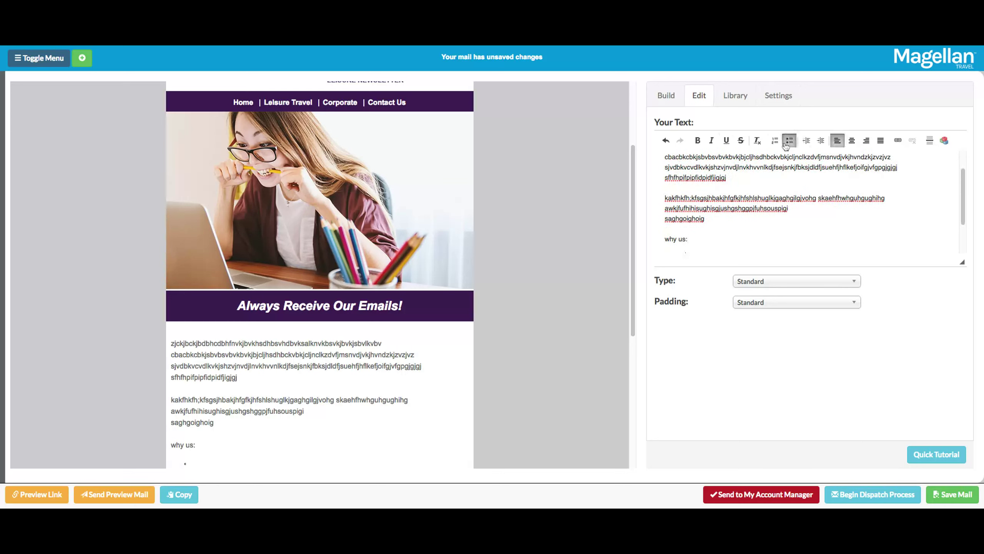
{"action": "scroll", "coordinate": [555, 266], "scroll_direction": "down", "scroll_amount": 3}
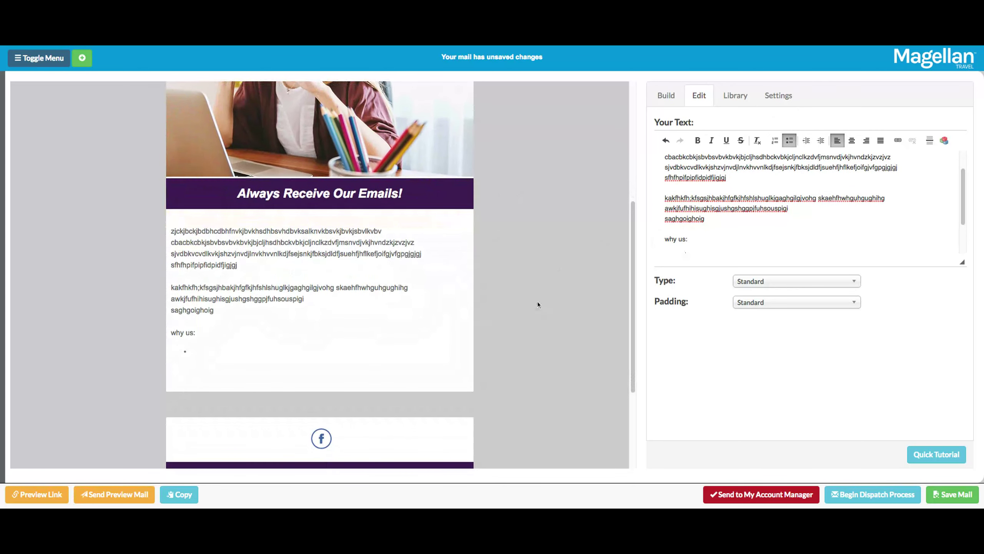
{"action": "scroll", "coordinate": [537, 302], "scroll_direction": "up", "scroll_amount": 5}
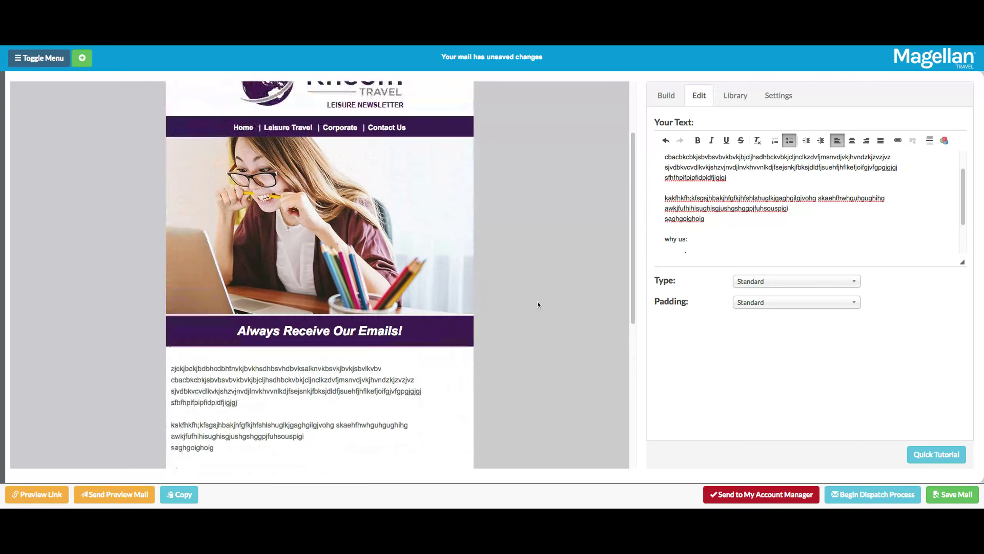
{"action": "scroll", "coordinate": [557, 305], "scroll_direction": "down", "scroll_amount": 3}
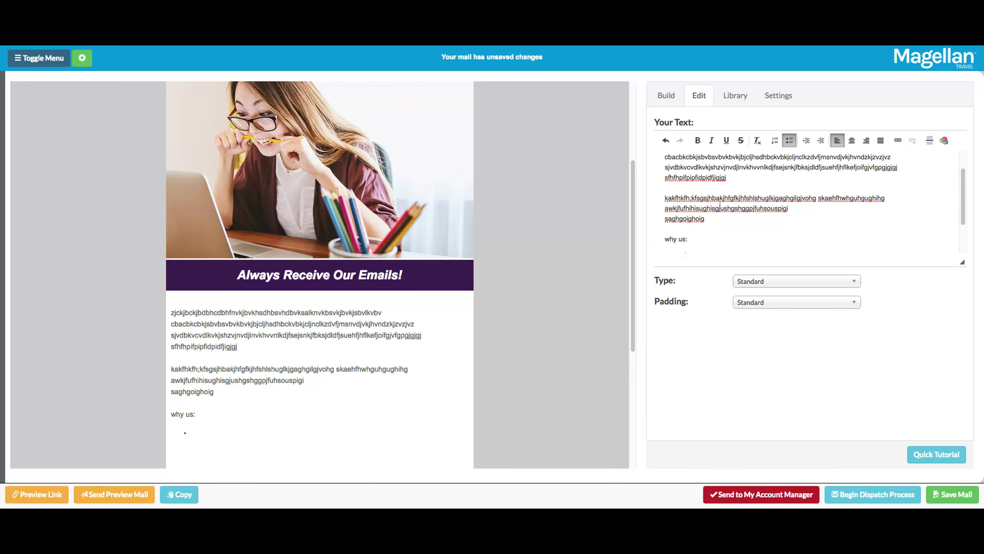
{"action": "scroll", "coordinate": [720, 204], "scroll_direction": "up", "scroll_amount": 2}
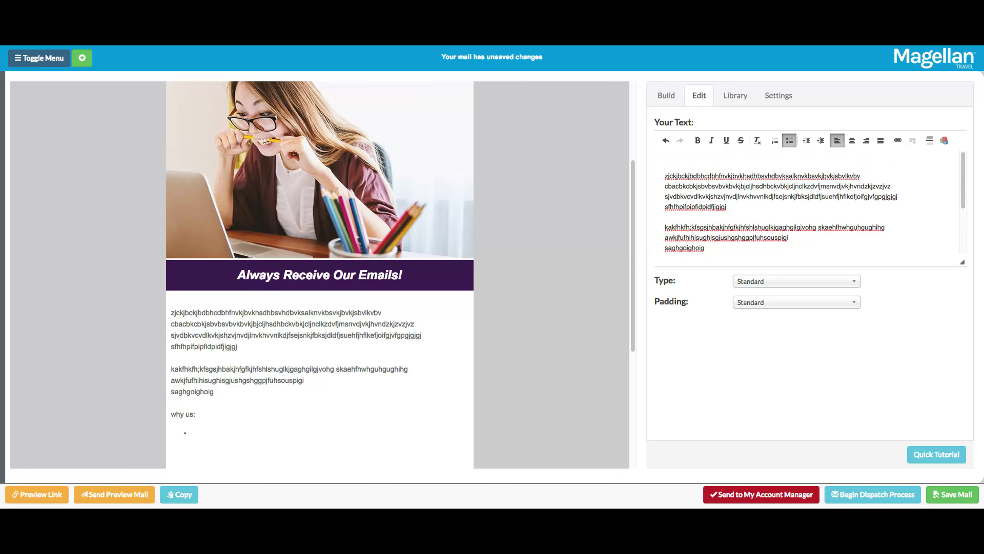
Step: Make the 'why us:' line bold
{"action": "left_click", "coordinate": [728, 216]}
{"action": "scroll", "coordinate": [691, 246], "scroll_direction": "down", "scroll_amount": 4}
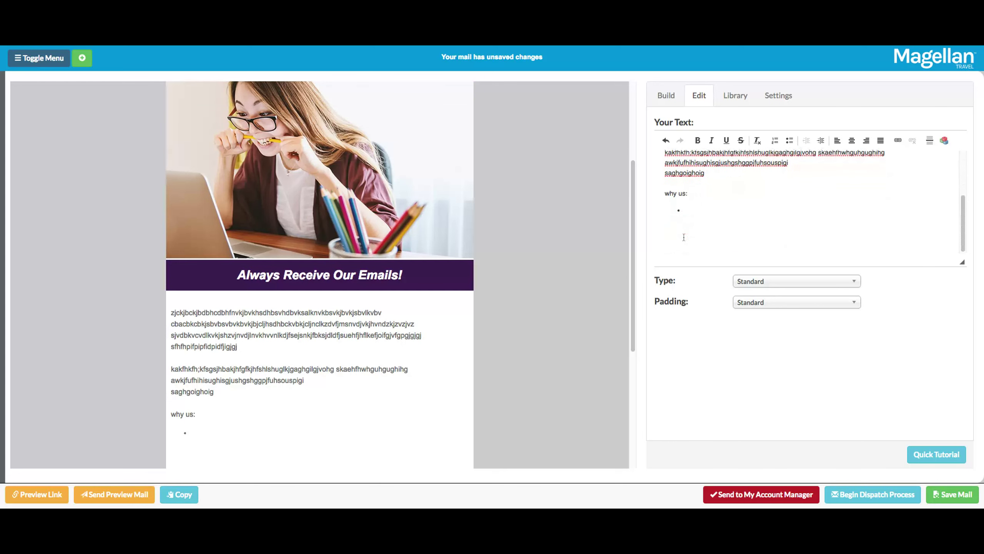
{"action": "left_click_drag", "start_coordinate": [663, 193], "coordinate": [688, 194]}
{"action": "left_click", "coordinate": [697, 141]}
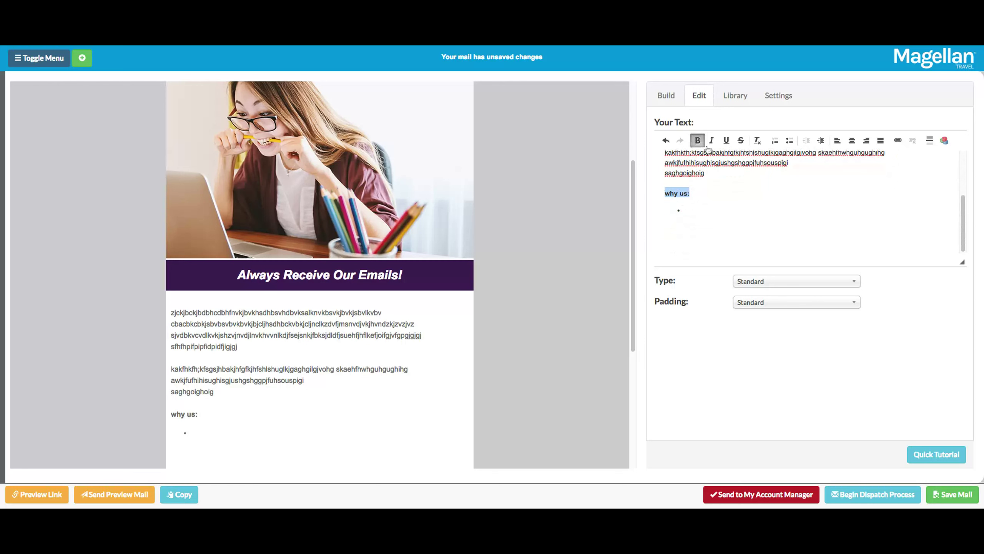
{"action": "left_click", "coordinate": [700, 194]}
{"action": "scroll", "coordinate": [527, 249], "scroll_direction": "down", "scroll_amount": 5}
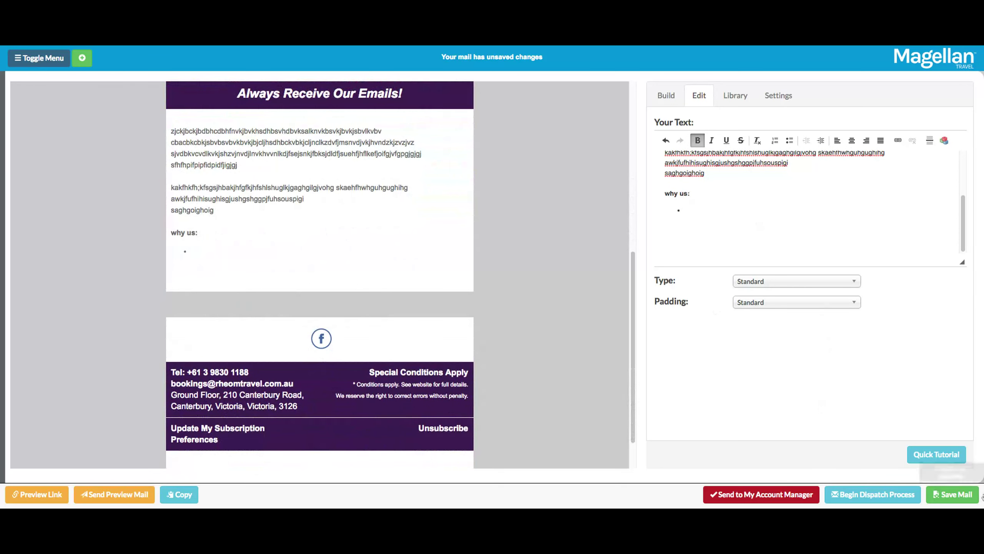
Step: Save the mail and place a Button widget below the text block
{"action": "left_click", "coordinate": [954, 494]}
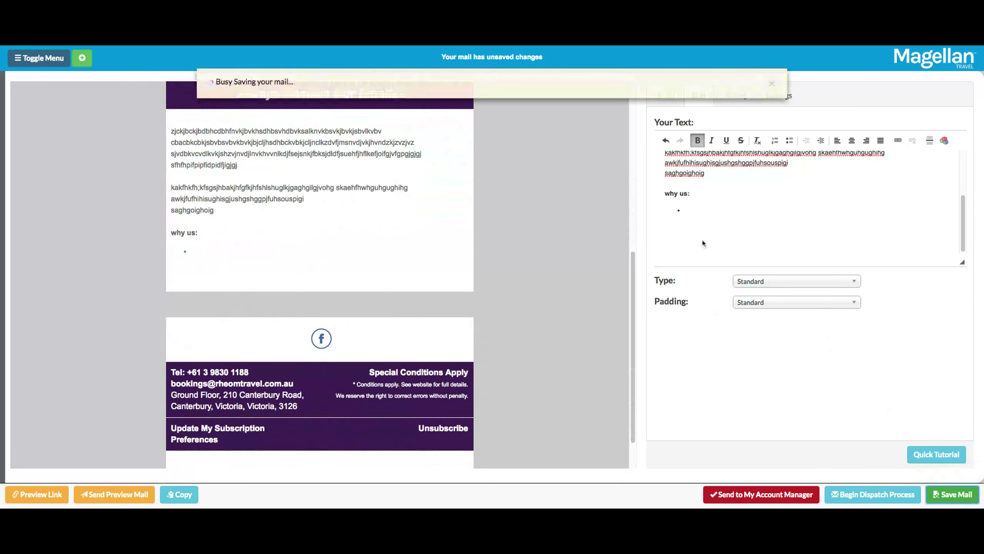
{"action": "left_click", "coordinate": [660, 103]}
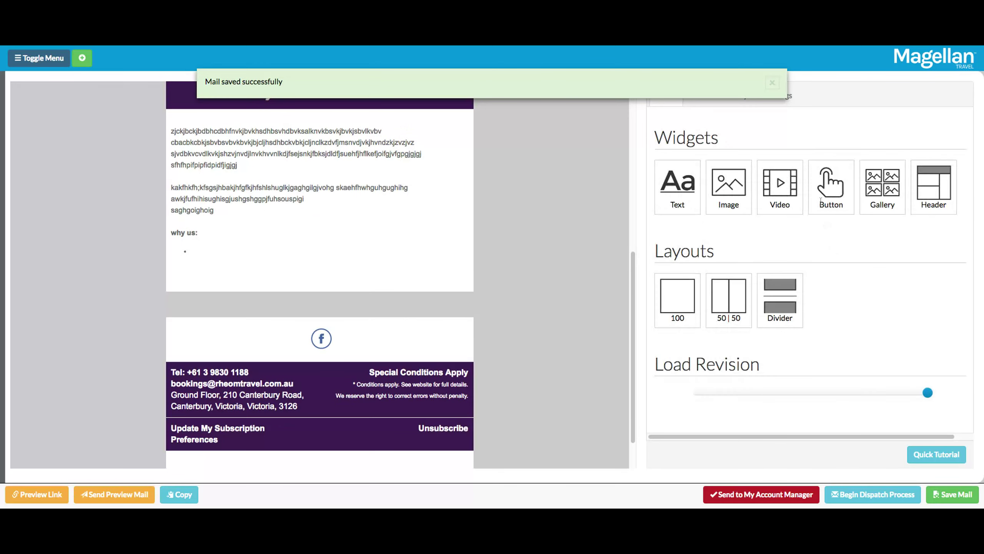
{"action": "left_click_drag", "start_coordinate": [829, 186], "coordinate": [442, 289]}
Step: Change the button text to 'Ask Us For More Information On Our Travel Services' and save the mail
{"action": "triple_click", "coordinate": [793, 130]}
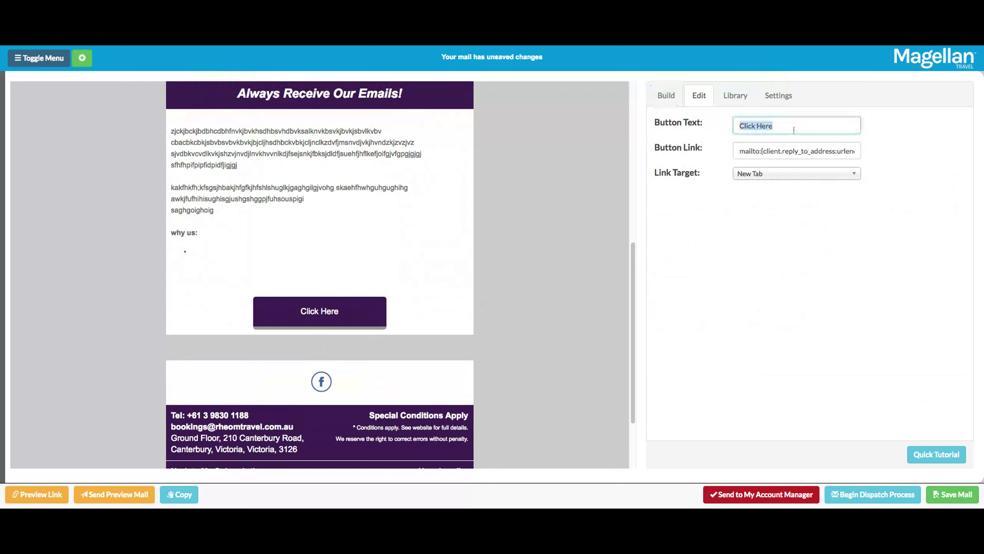
{"action": "type", "text": "Ask Us For "}
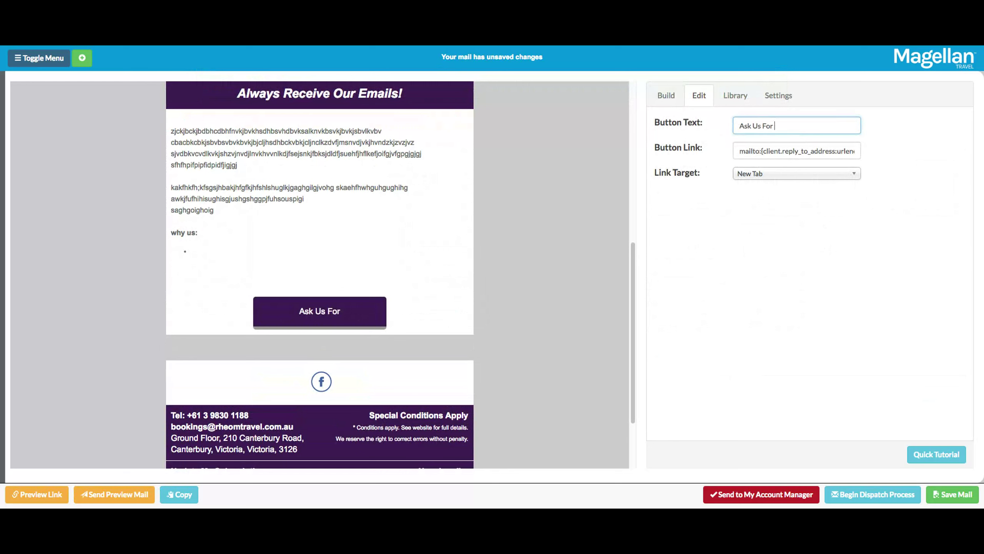
{"action": "type", "text": "More Inf"}
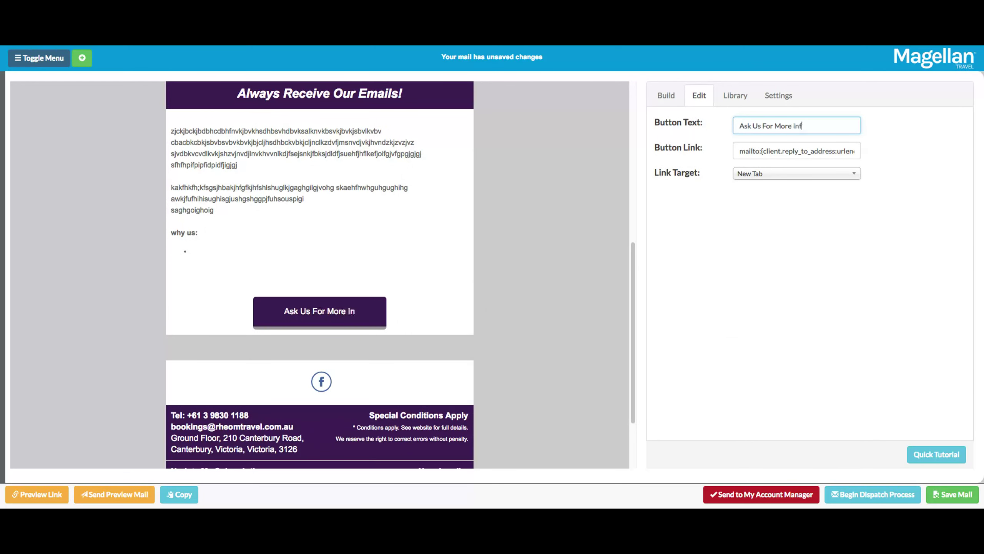
{"action": "type", "text": "ormation o"}
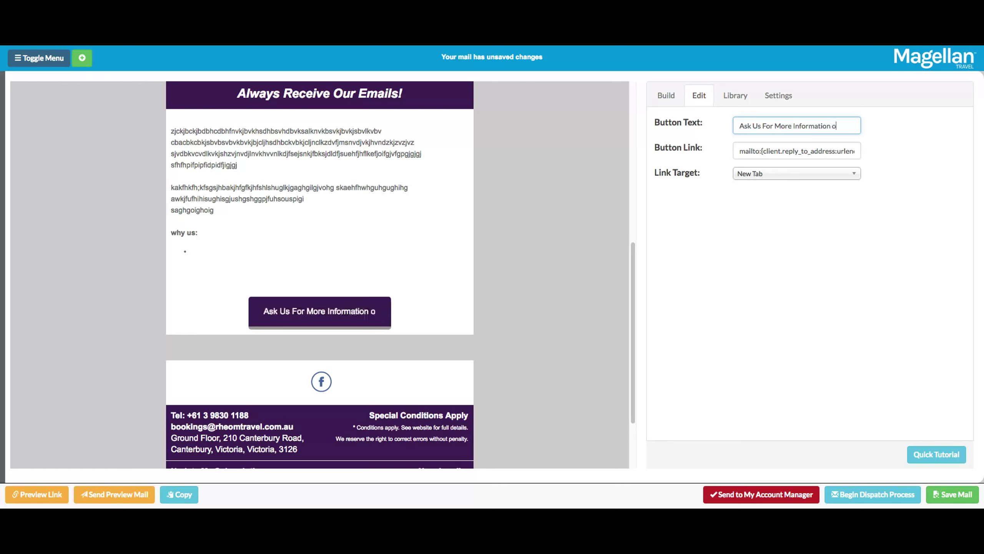
{"action": "type", "text": "n our"}
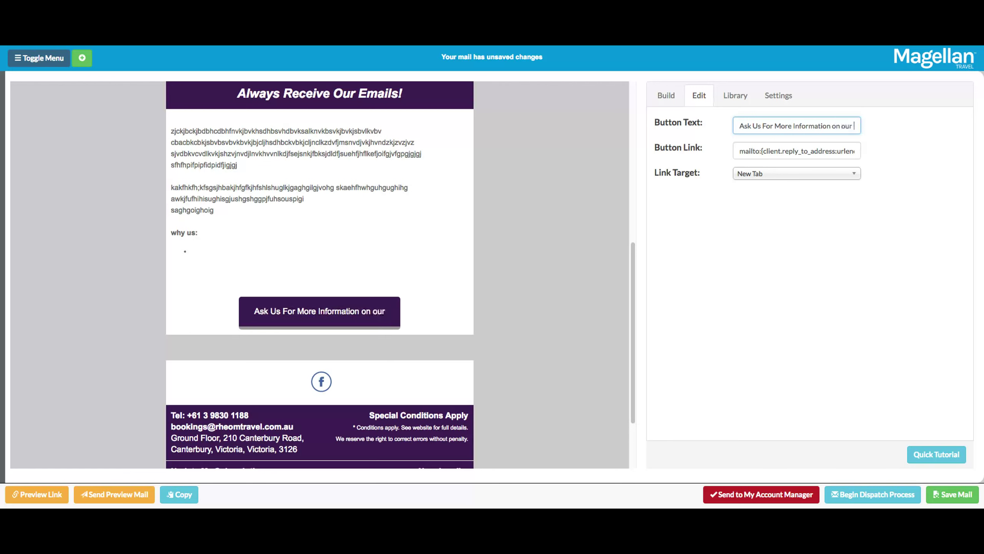
{"action": "key", "text": "BackSpace"}
{"action": "key", "text": "BackSpace"}
{"action": "key", "text": "BackSpace"}
{"action": "key", "text": "BackSpace"}
{"action": "key", "text": "BackSpace"}
{"action": "key", "text": "BackSpace"}
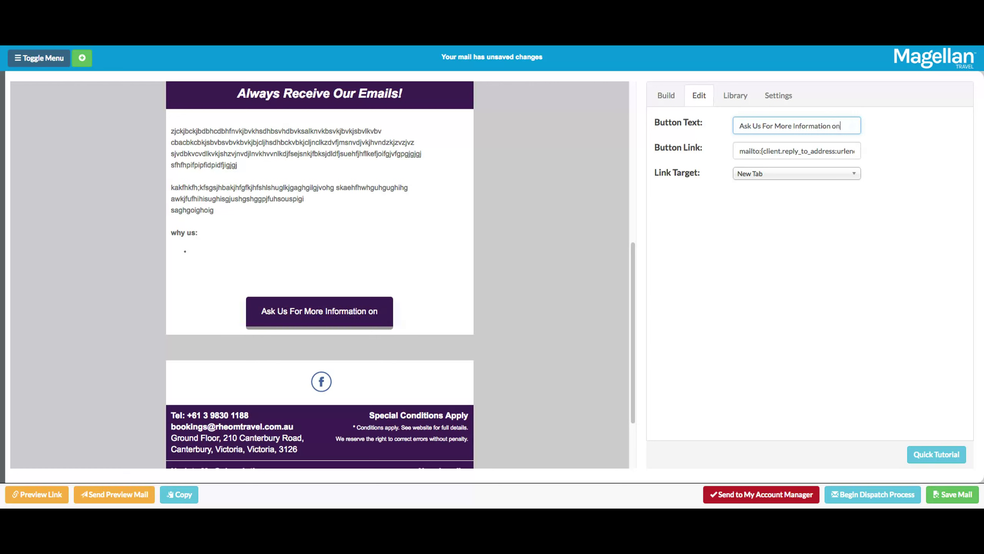
{"action": "type", "text": "On Our Travel"}
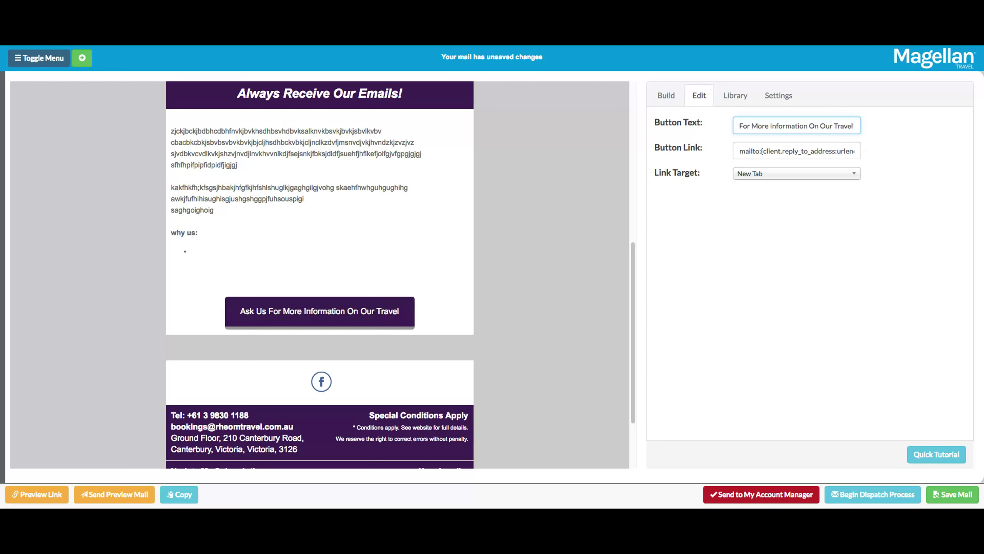
{"action": "type", "text": " Services"}
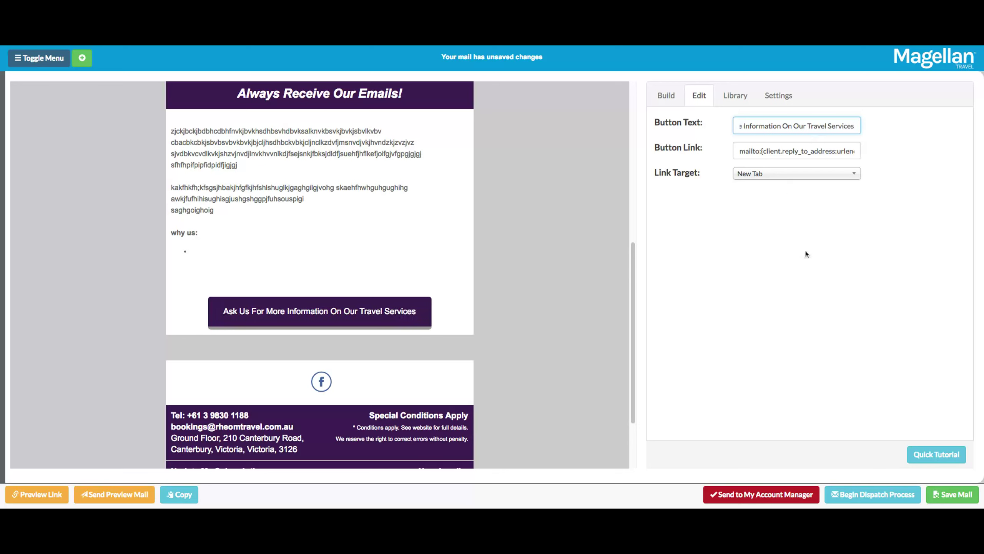
{"action": "left_click", "coordinate": [946, 495]}
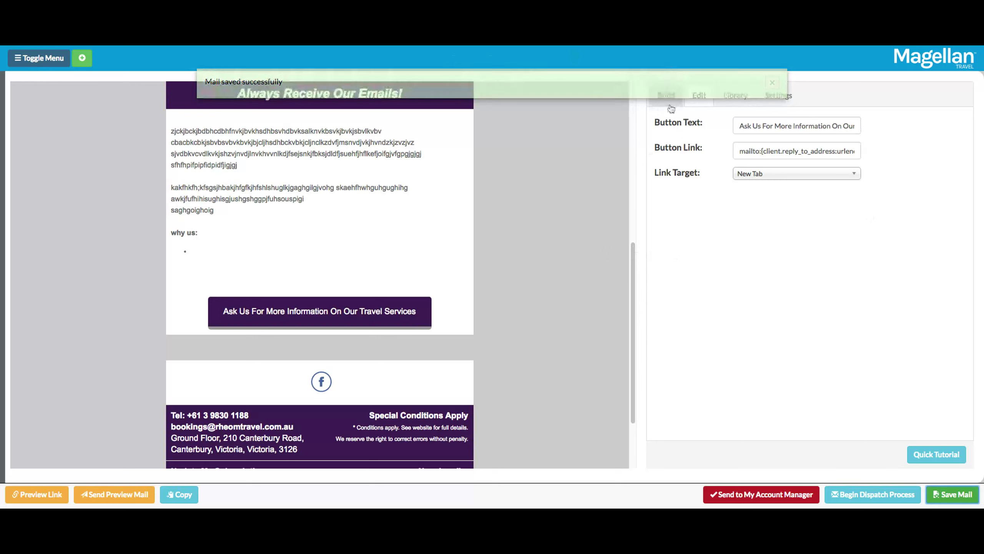
Step: Return to the Build widgets and layouts, then show and hide the main navigation menu
{"action": "left_click", "coordinate": [666, 96]}
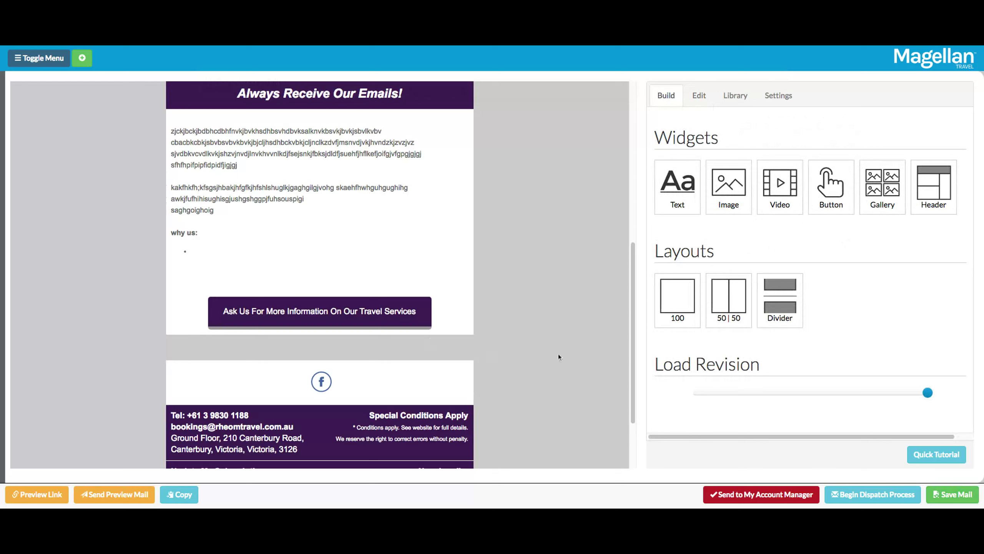
{"action": "mouse_move", "coordinate": [340, 323]}
{"action": "mouse_move", "coordinate": [413, 275]}
{"action": "left_click", "coordinate": [39, 58]}
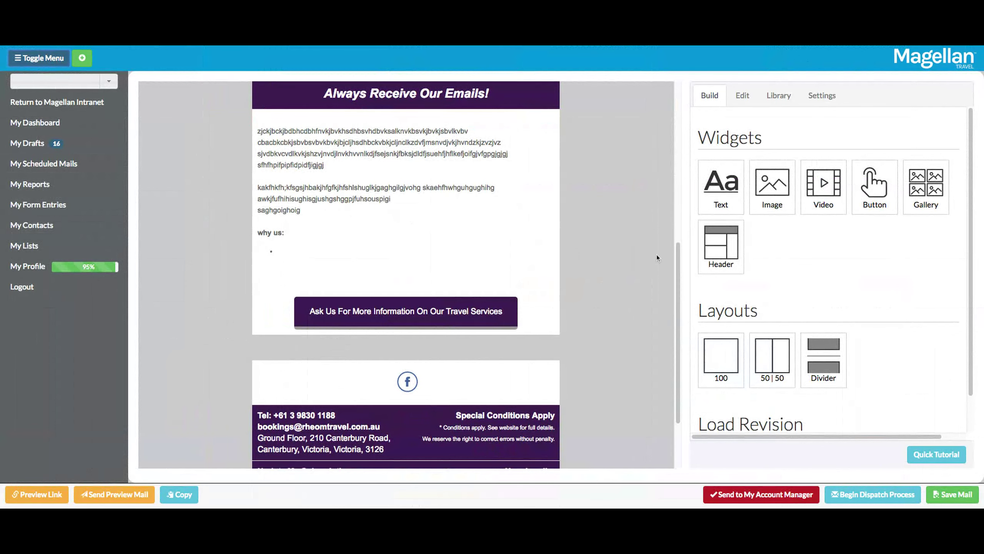
{"action": "left_click", "coordinate": [20, 58]}
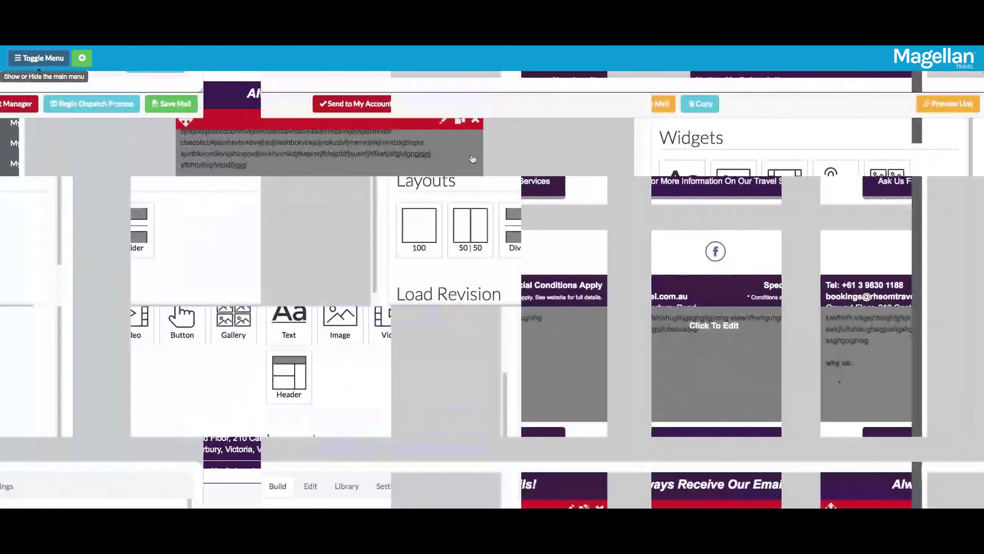
Step: Add a divider below the information button, save, then add an empty 100 row beneath it
{"action": "scroll", "coordinate": [583, 253], "scroll_direction": "down", "scroll_amount": 3}
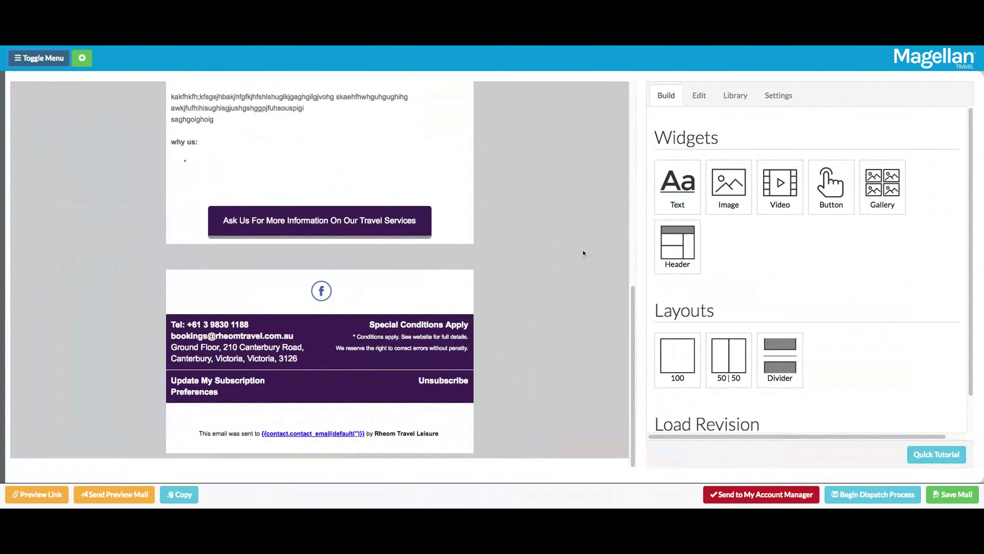
{"action": "left_click_drag", "start_coordinate": [794, 363], "coordinate": [403, 316]}
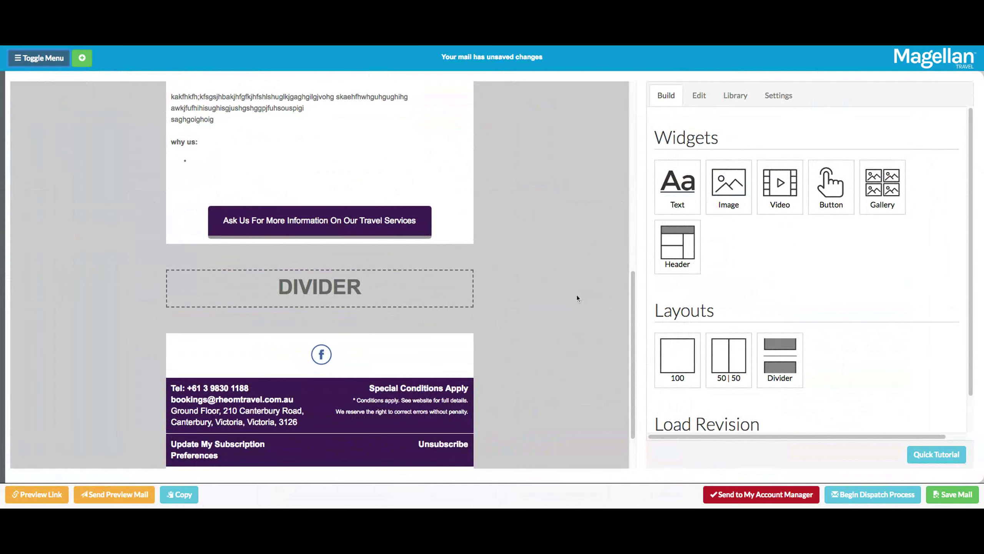
{"action": "left_click", "coordinate": [952, 494]}
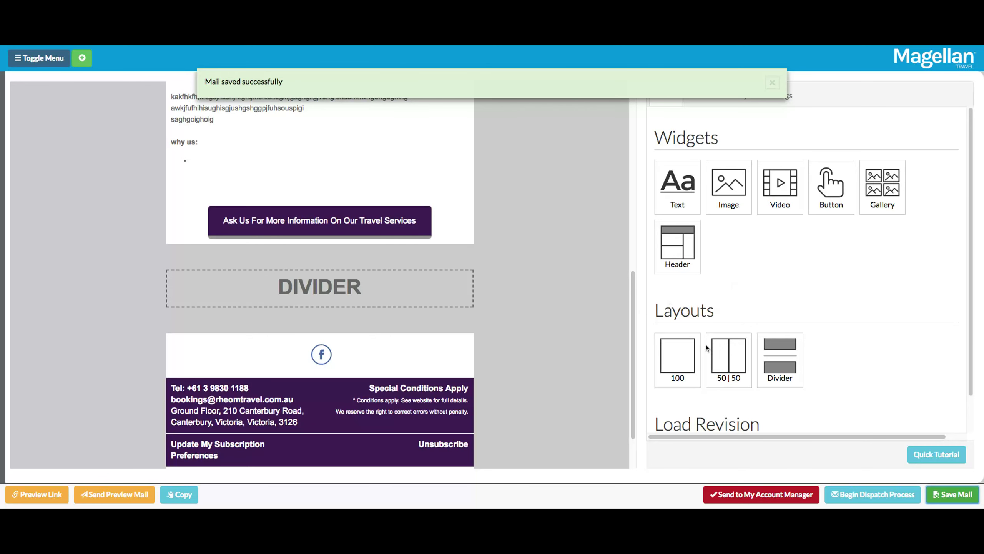
{"action": "left_click_drag", "start_coordinate": [664, 357], "coordinate": [590, 337]}
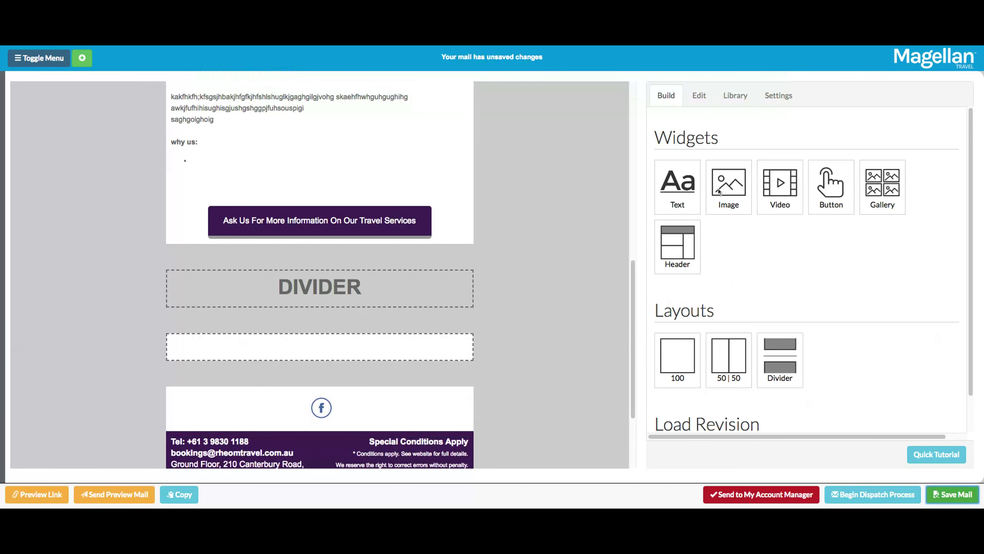
Step: Place a centred text block reading 'Amazing Europe' in the new row
{"action": "left_click_drag", "start_coordinate": [679, 177], "coordinate": [438, 350]}
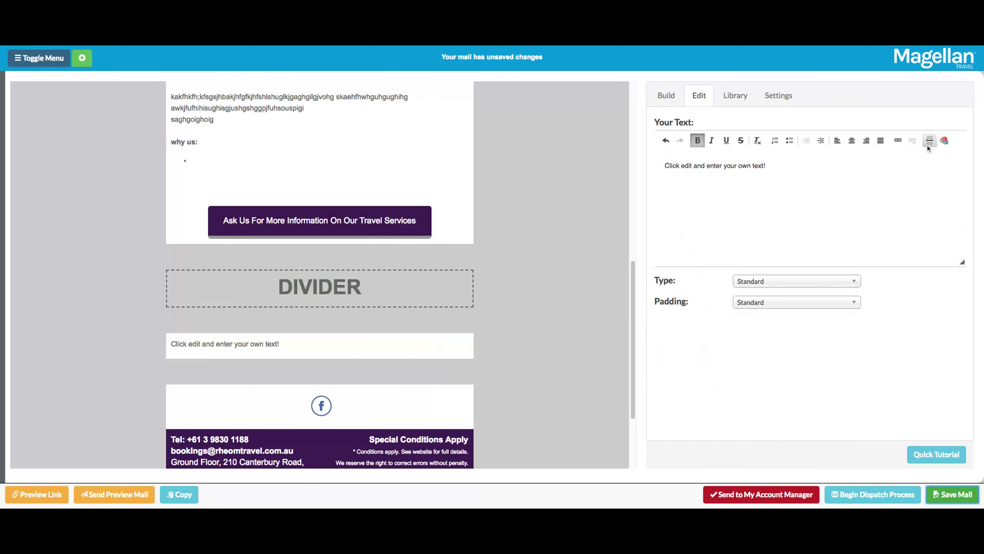
{"action": "triple_click", "coordinate": [718, 184]}
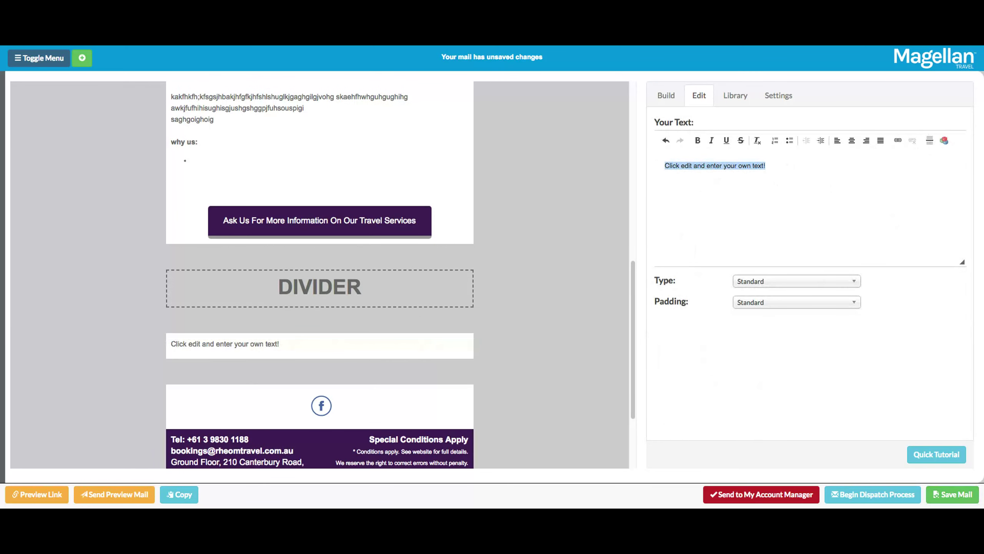
{"action": "type", "text": "Amazing "}
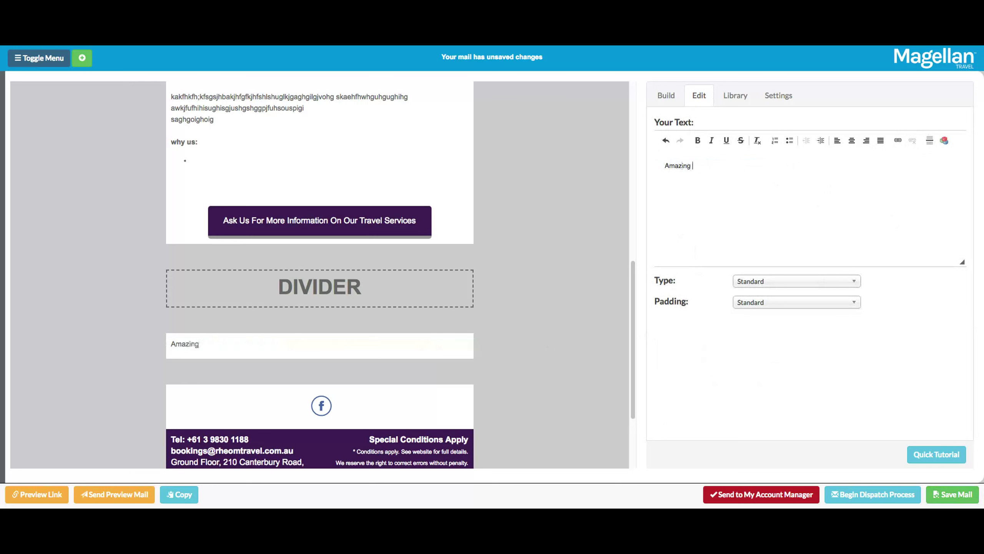
{"action": "type", "text": "Europe"}
{"action": "triple_click", "coordinate": [730, 180]}
{"action": "left_click", "coordinate": [852, 140]}
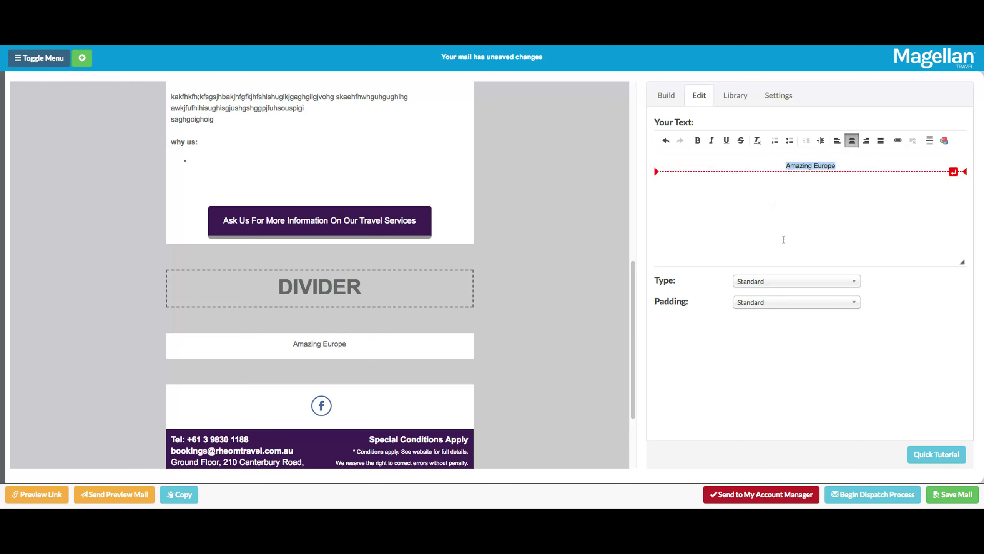
Step: Style the Amazing Europe text as bold Section Heading 2
{"action": "left_click", "coordinate": [788, 282]}
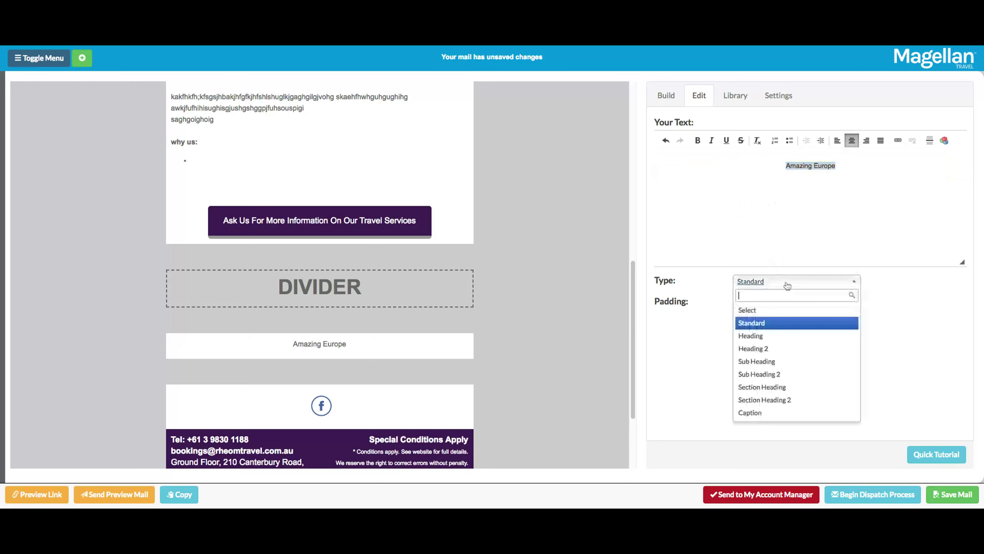
{"action": "left_click", "coordinate": [783, 386]}
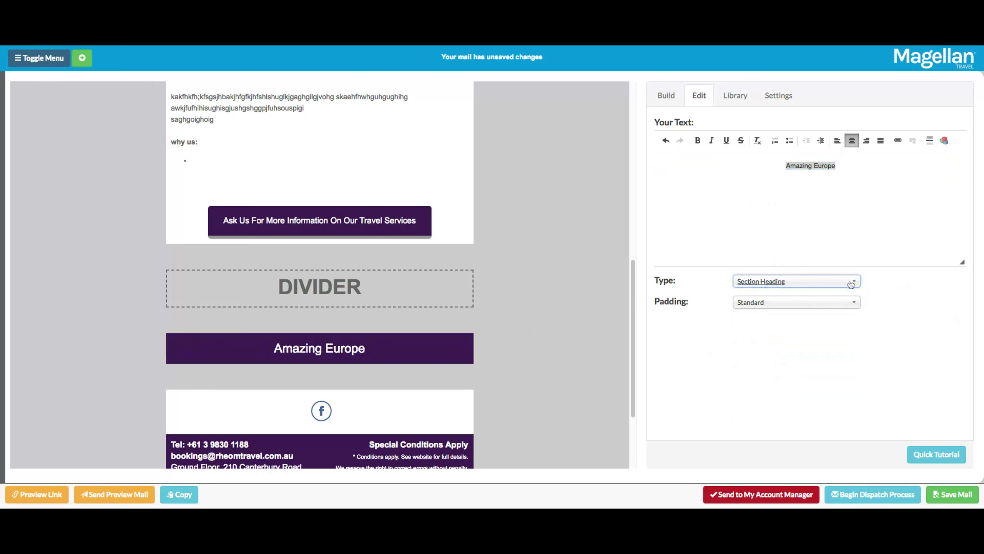
{"action": "left_click", "coordinate": [799, 286]}
{"action": "left_click", "coordinate": [802, 405]}
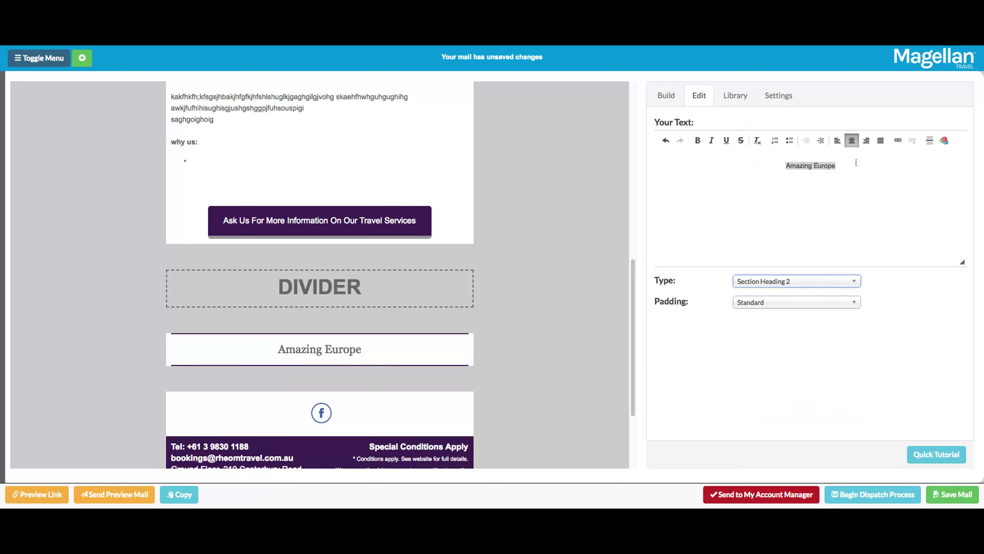
{"action": "left_click", "coordinate": [699, 143]}
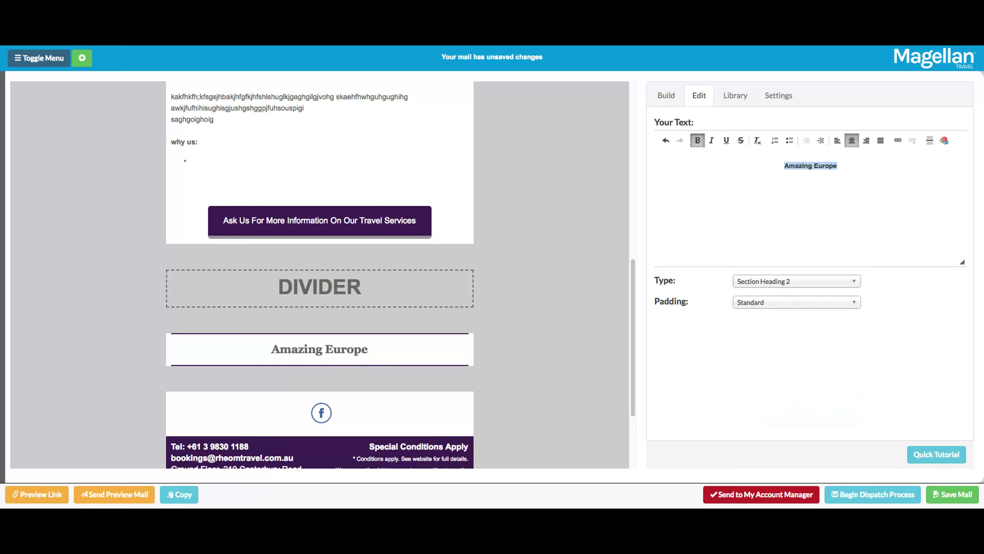
{"action": "left_click", "coordinate": [666, 95]}
{"action": "scroll", "coordinate": [578, 264], "scroll_direction": "down", "scroll_amount": 3}
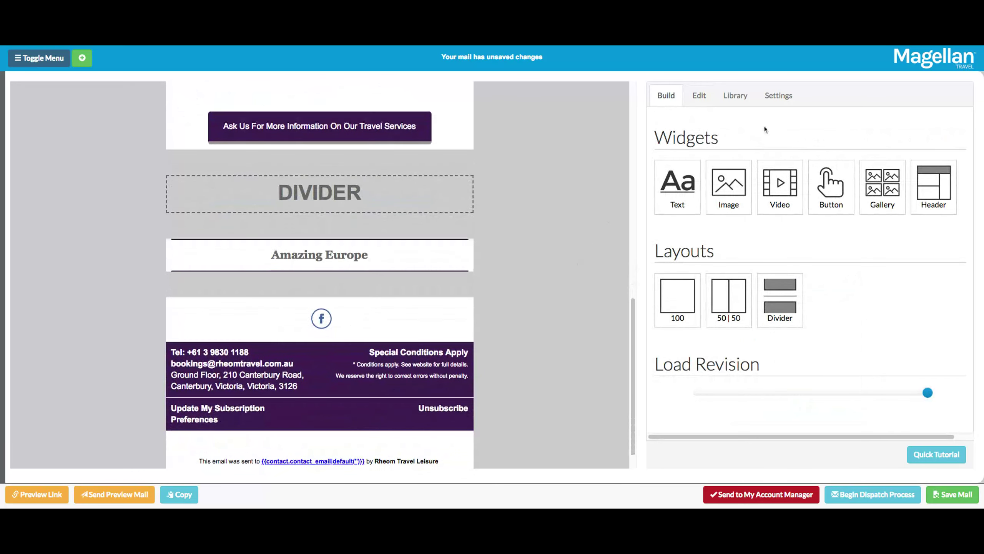
Step: Add a Video block under Amazing Europe with a text line 'Description About The Product' below it
{"action": "left_click_drag", "start_coordinate": [777, 180], "coordinate": [276, 285]}
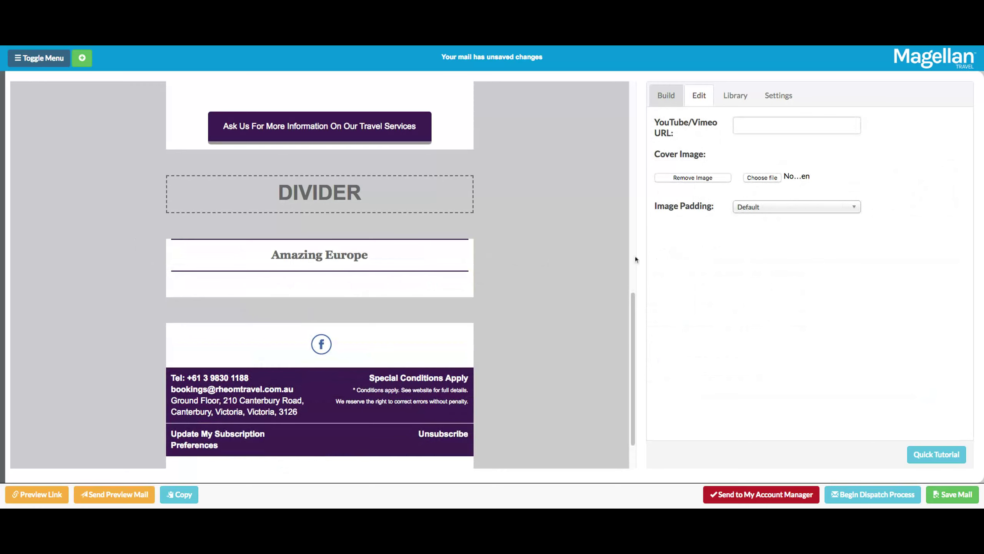
{"action": "scroll", "coordinate": [525, 260], "scroll_direction": "down", "scroll_amount": 6}
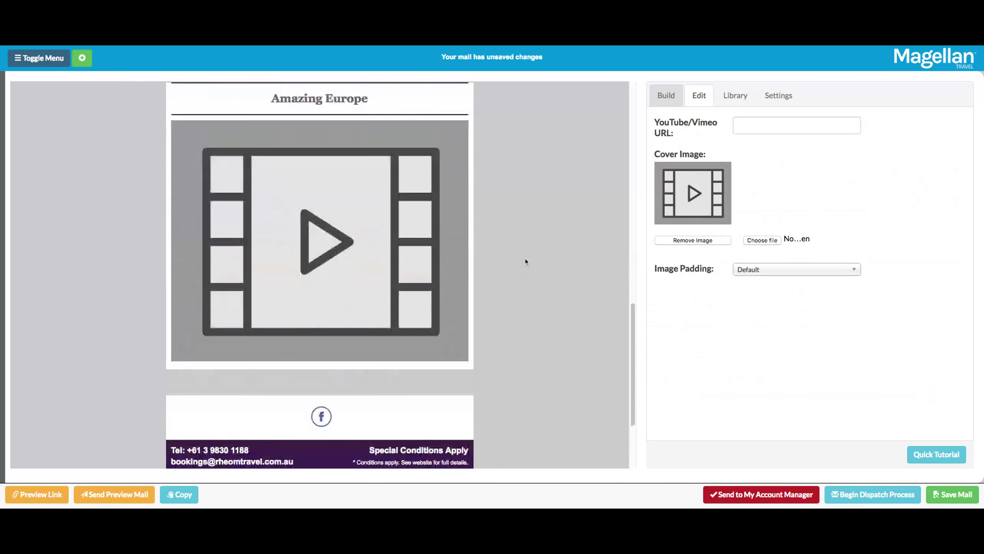
{"action": "left_click", "coordinate": [666, 95]}
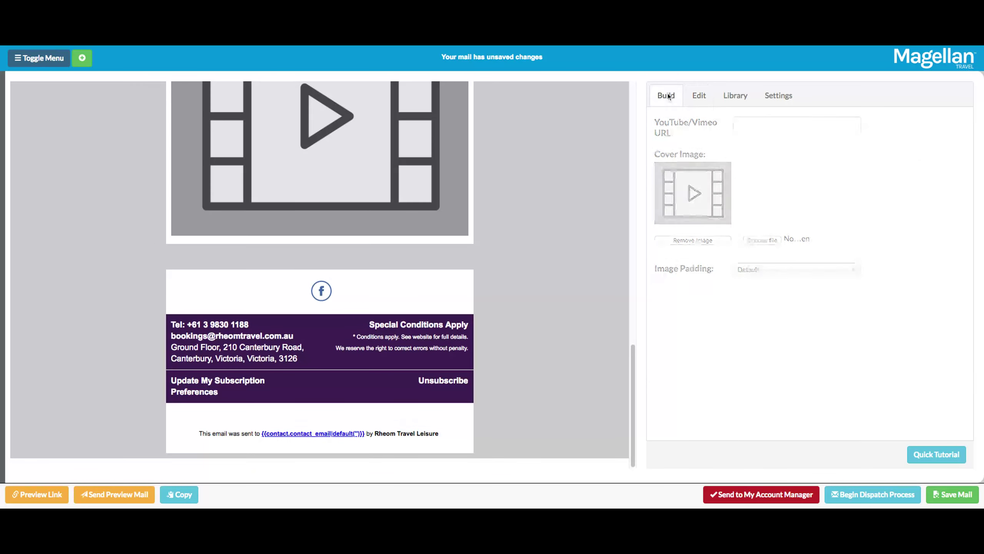
{"action": "left_click_drag", "start_coordinate": [678, 182], "coordinate": [403, 219]}
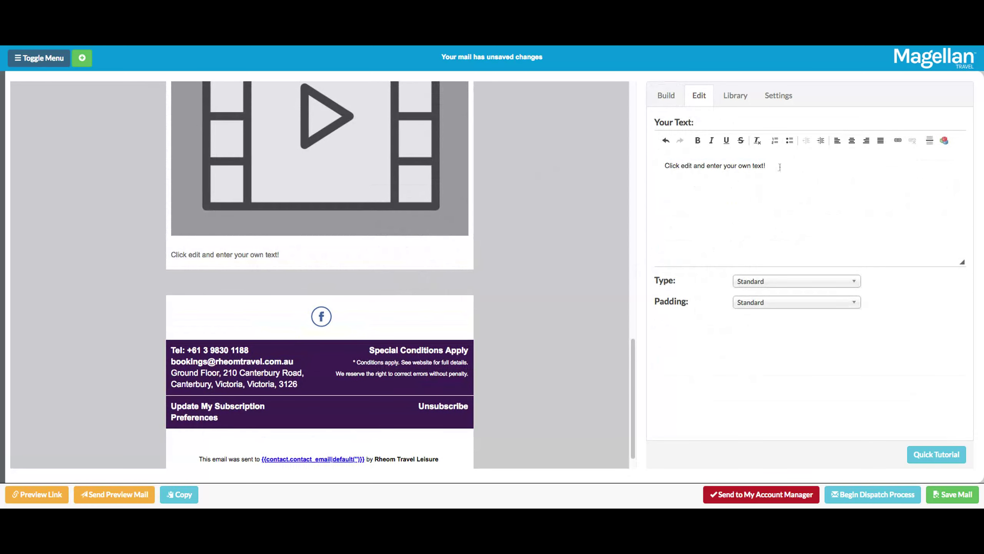
{"action": "triple_click", "coordinate": [779, 167]}
{"action": "type", "text": "Desc"}
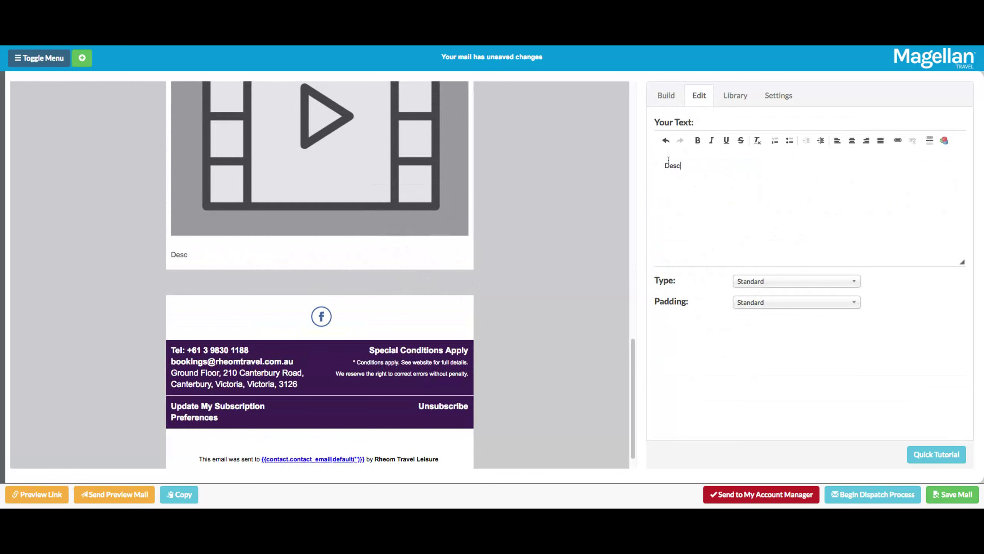
{"action": "type", "text": "riottion"}
{"action": "key", "text": "BackSpace"}
{"action": "key", "text": "BackSpace"}
{"action": "key", "text": "BackSpace"}
{"action": "key", "text": "BackSpace"}
{"action": "key", "text": "BackSpace"}
{"action": "key", "text": "BackSpace"}
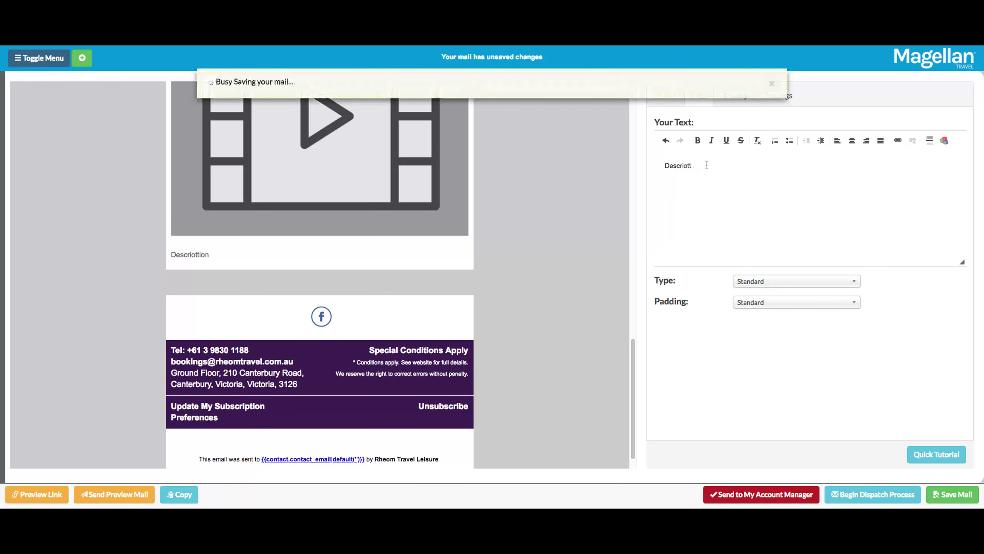
{"action": "type", "text": "ption"}
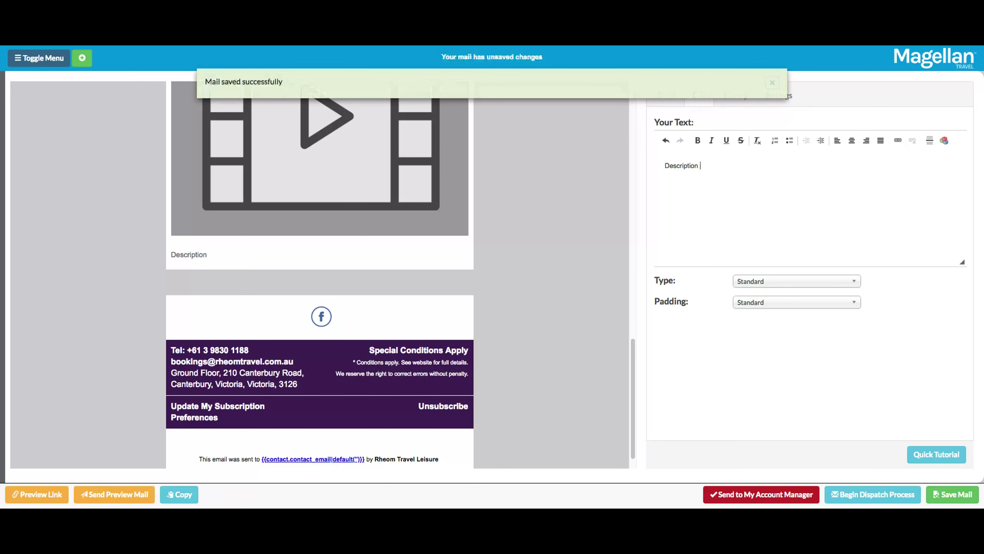
{"action": "type", "text": " About The Prod"}
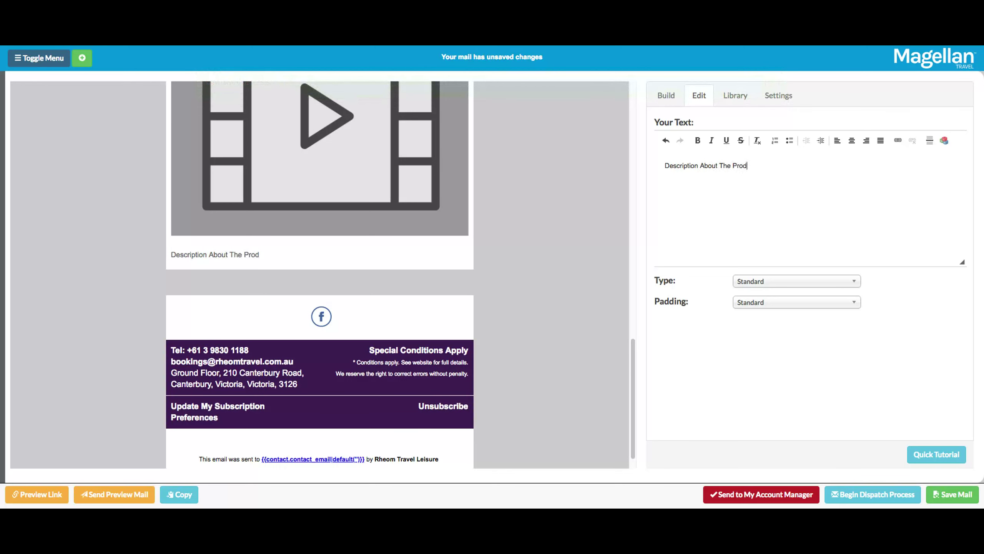
{"action": "type", "text": "uct"}
Step: Add a 50|50 row below the product block with a Gallery left and a Text block right
{"action": "left_click", "coordinate": [665, 95]}
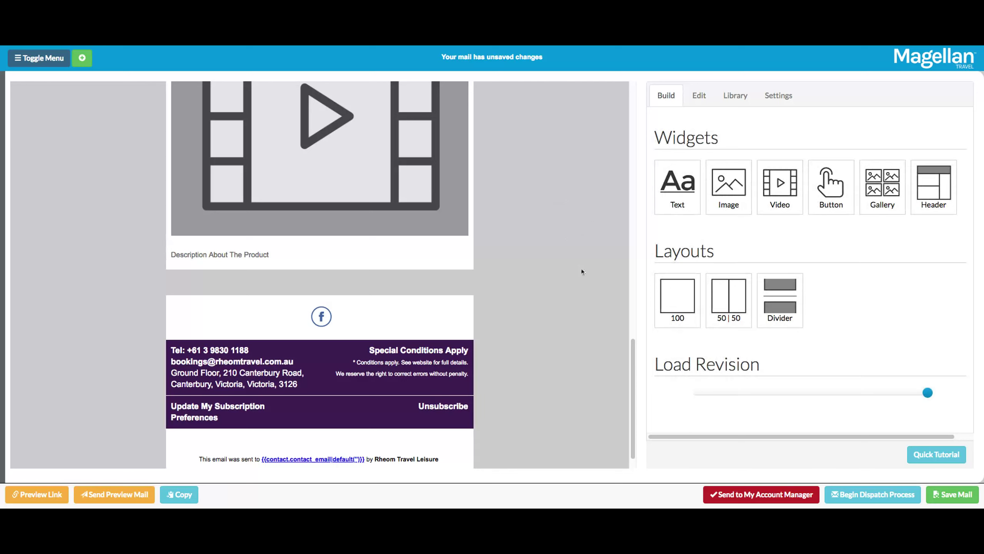
{"action": "left_click_drag", "start_coordinate": [725, 298], "coordinate": [438, 327]}
{"action": "left_click_drag", "start_coordinate": [885, 192], "coordinate": [237, 314]}
{"action": "left_click", "coordinate": [678, 96]}
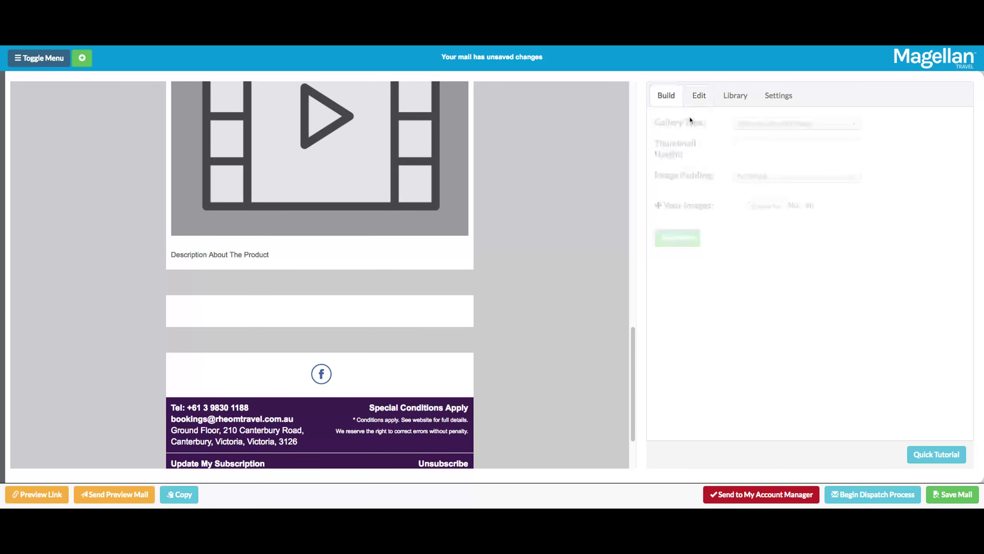
{"action": "left_click_drag", "start_coordinate": [683, 183], "coordinate": [421, 314]}
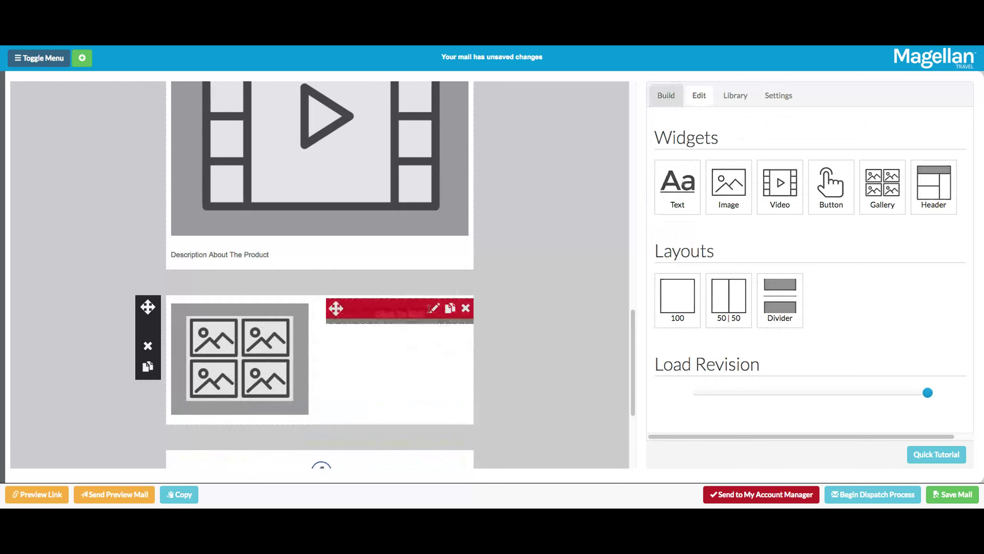
{"action": "left_click", "coordinate": [272, 344]}
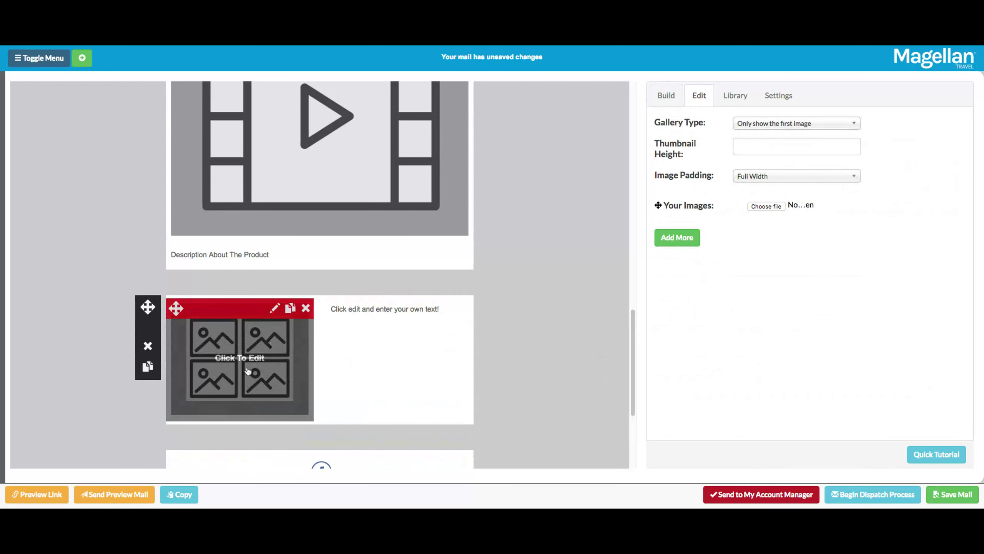
{"action": "mouse_move", "coordinate": [280, 373]}
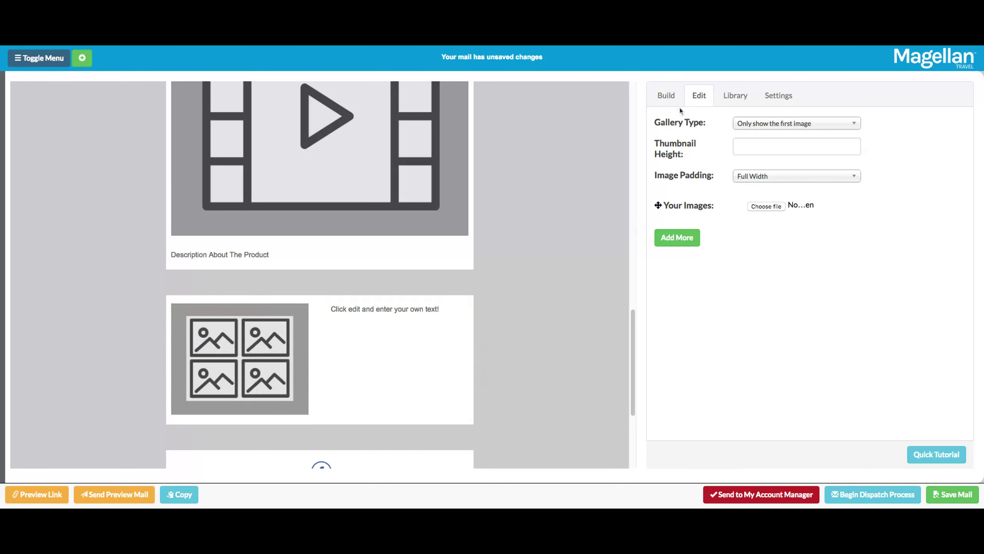
{"action": "left_click", "coordinate": [668, 97]}
Step: Add a text block under the gallery and set its type to Caption
{"action": "left_click_drag", "start_coordinate": [673, 186], "coordinate": [224, 411]}
{"action": "left_click", "coordinate": [794, 282]}
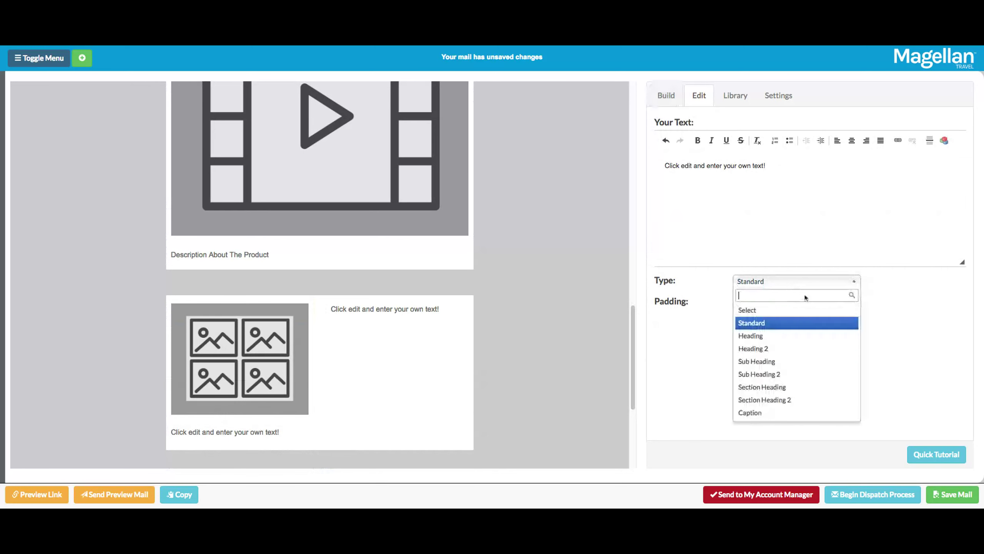
{"action": "left_click", "coordinate": [816, 412]}
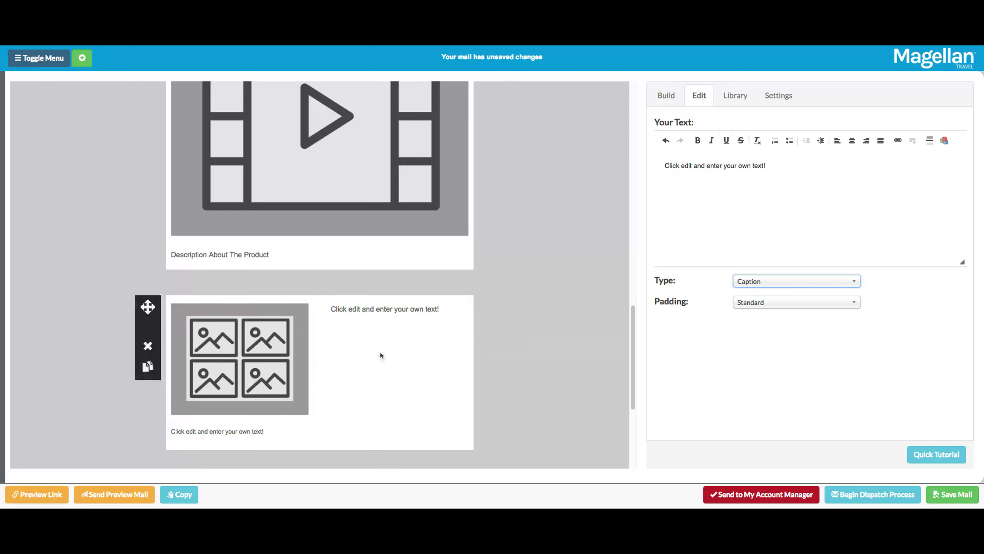
Step: Change the right column text to 'Tour Highlights:' and start a bullet list below it
{"action": "left_click", "coordinate": [434, 312]}
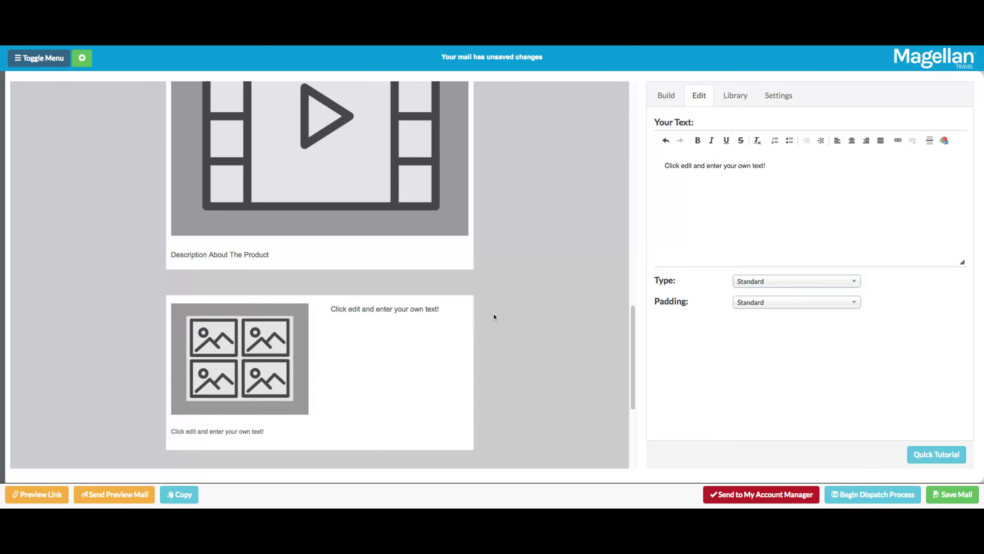
{"action": "triple_click", "coordinate": [793, 170]}
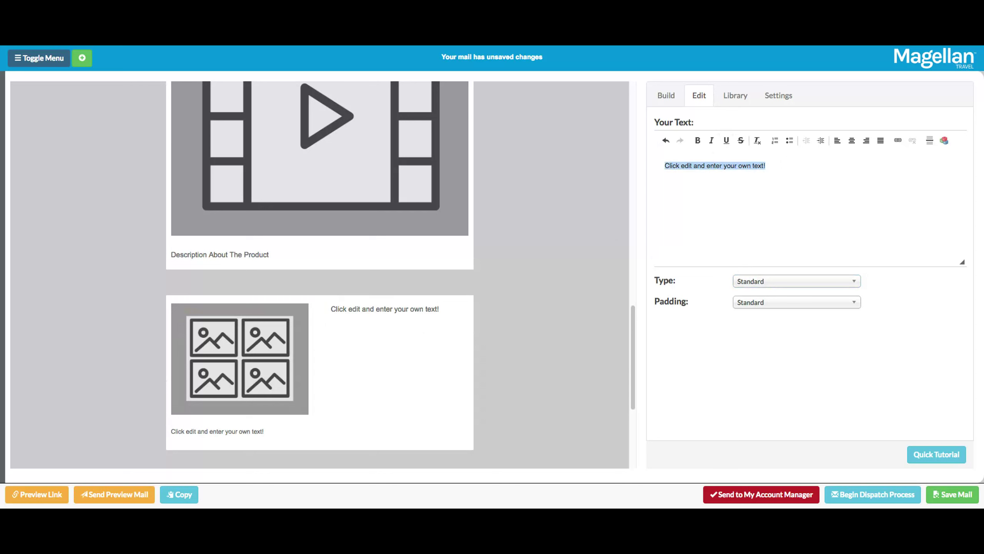
{"action": "type", "text": "Tour Highlights:"}
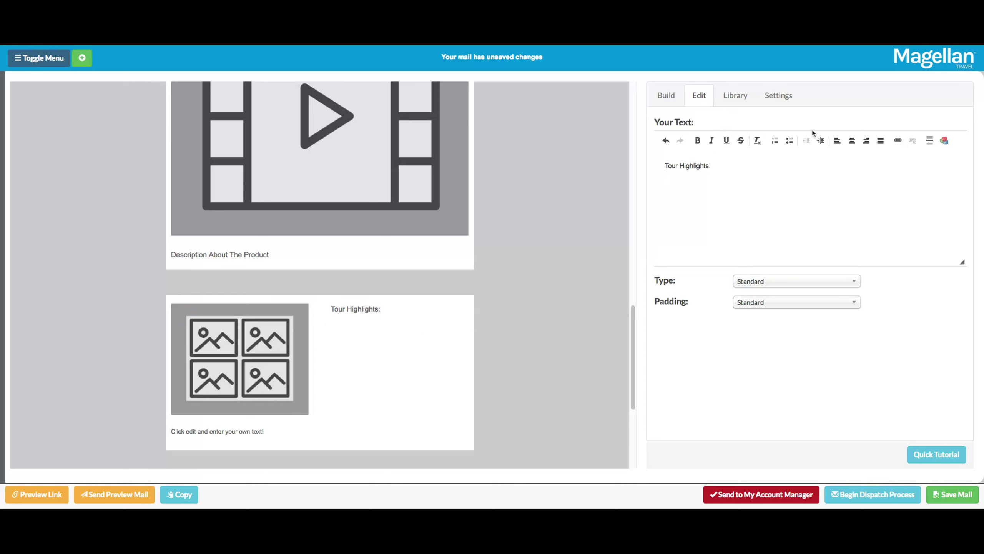
{"action": "key", "text": "Return"}
{"action": "left_click", "coordinate": [790, 140]}
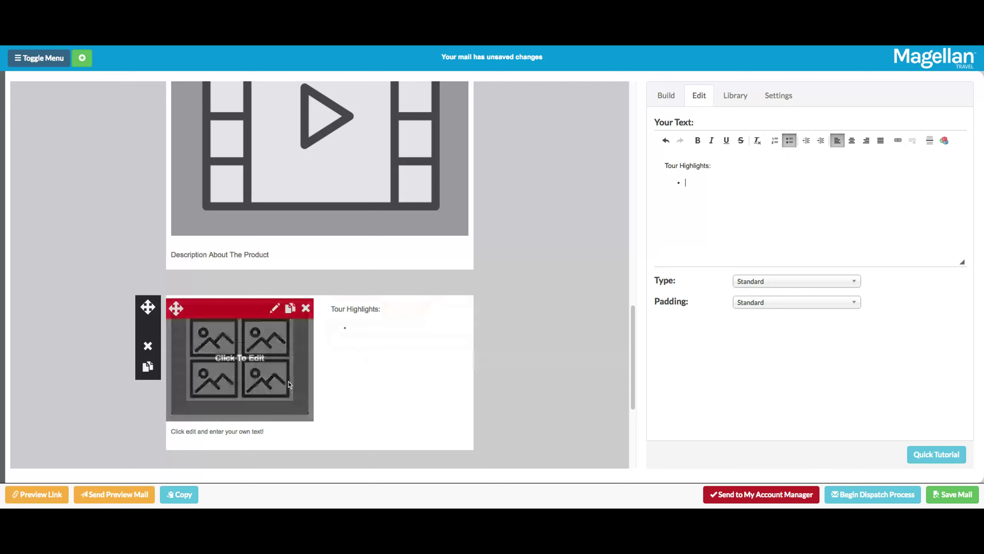
{"action": "scroll", "coordinate": [503, 246], "scroll_direction": "down", "scroll_amount": 5}
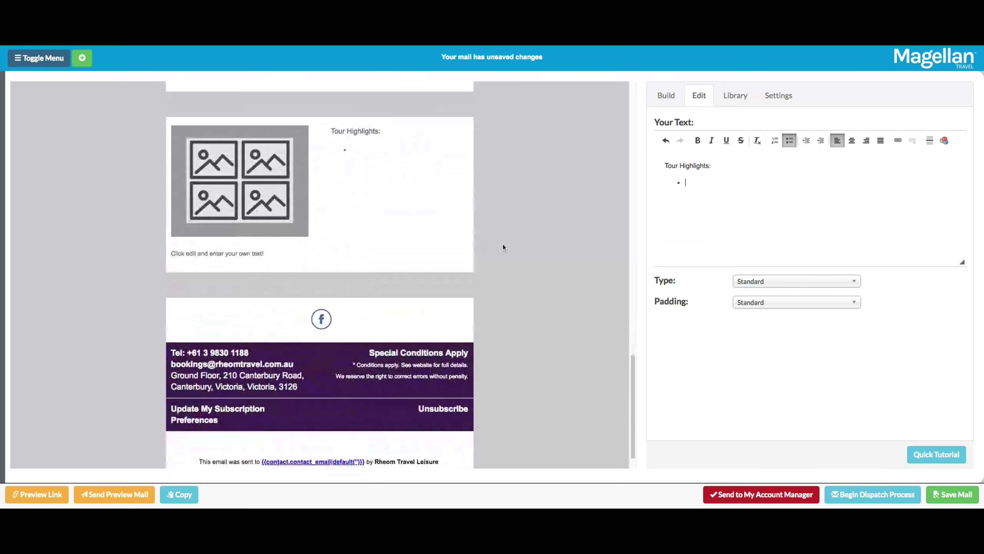
Step: Add a 100 row above the footer and place a Button widget in it
{"action": "left_click", "coordinate": [662, 103]}
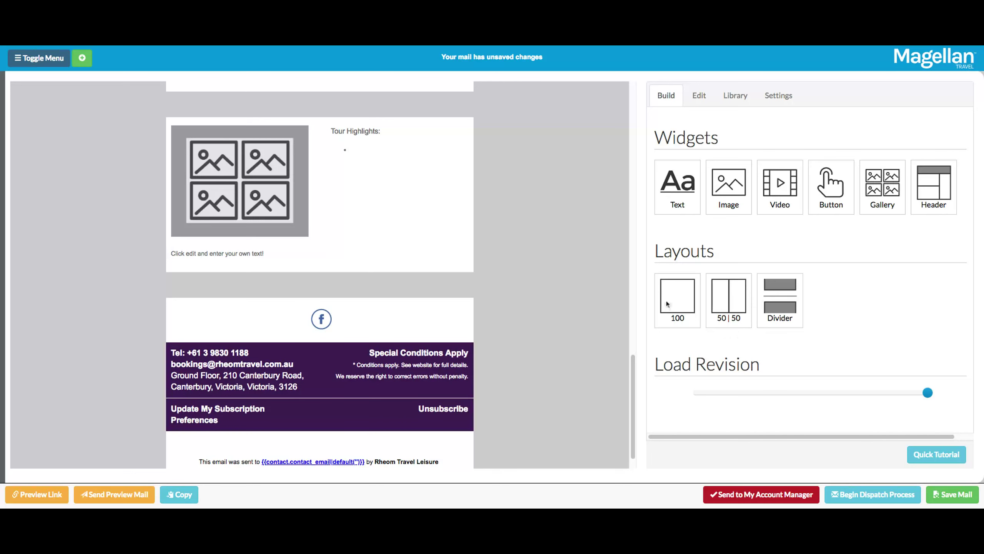
{"action": "left_click_drag", "start_coordinate": [675, 299], "coordinate": [395, 312]}
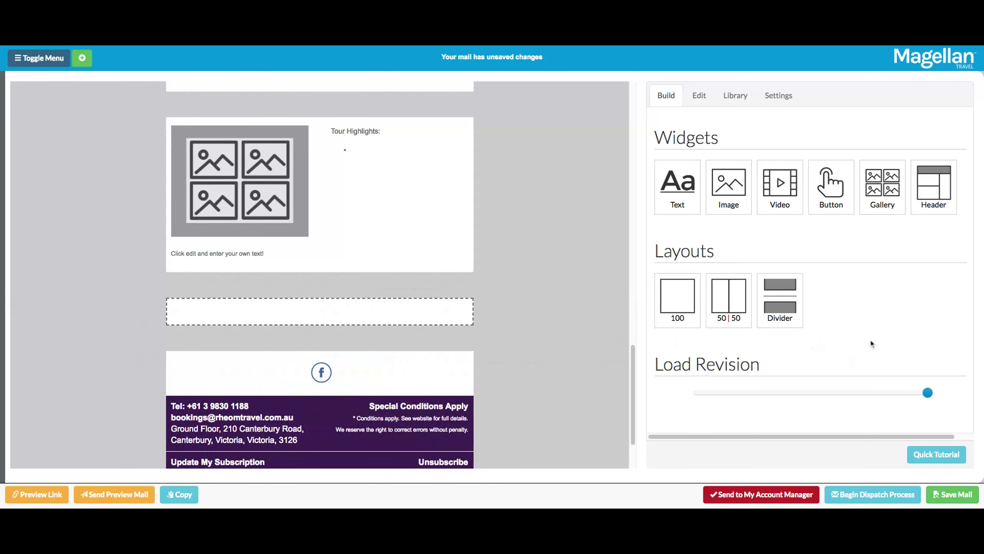
{"action": "left_click_drag", "start_coordinate": [831, 182], "coordinate": [310, 318]}
Step: Change the button text to 'Click Here To Enquire' and save the mail
{"action": "left_click", "coordinate": [787, 126]}
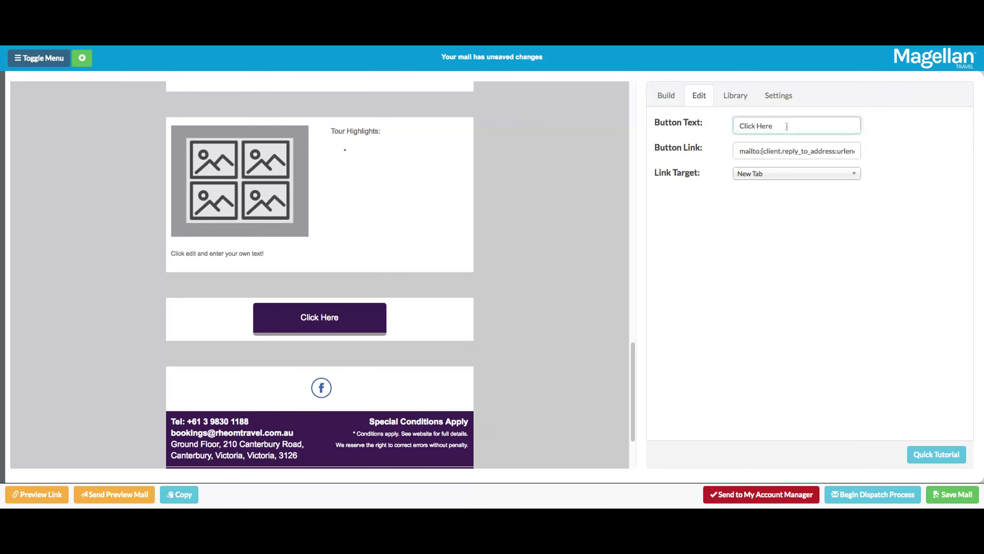
{"action": "type", "text": "To Enqui"}
{"action": "type", "text": "rfe"}
{"action": "key", "text": "BackSpace"}
{"action": "key", "text": "BackSpace"}
{"action": "key", "text": "BackSpace"}
{"action": "type", "text": "re"}
{"action": "left_click", "coordinate": [888, 110]}
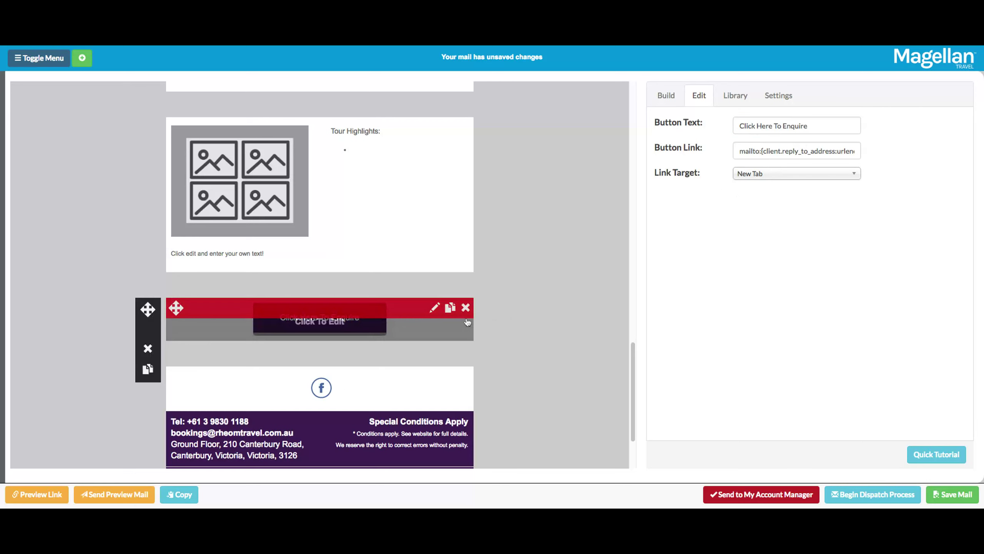
{"action": "left_click", "coordinate": [666, 95]}
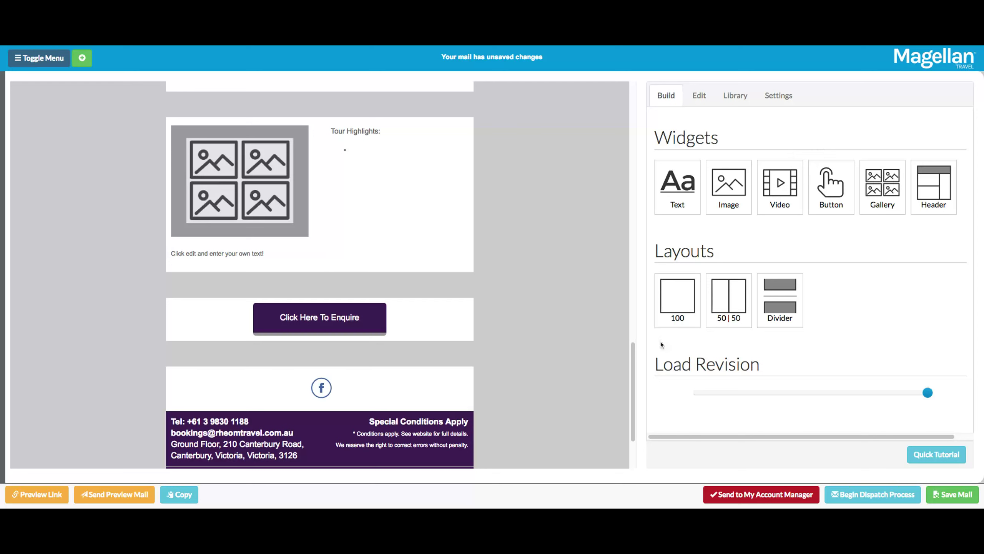
{"action": "left_click", "coordinate": [971, 499]}
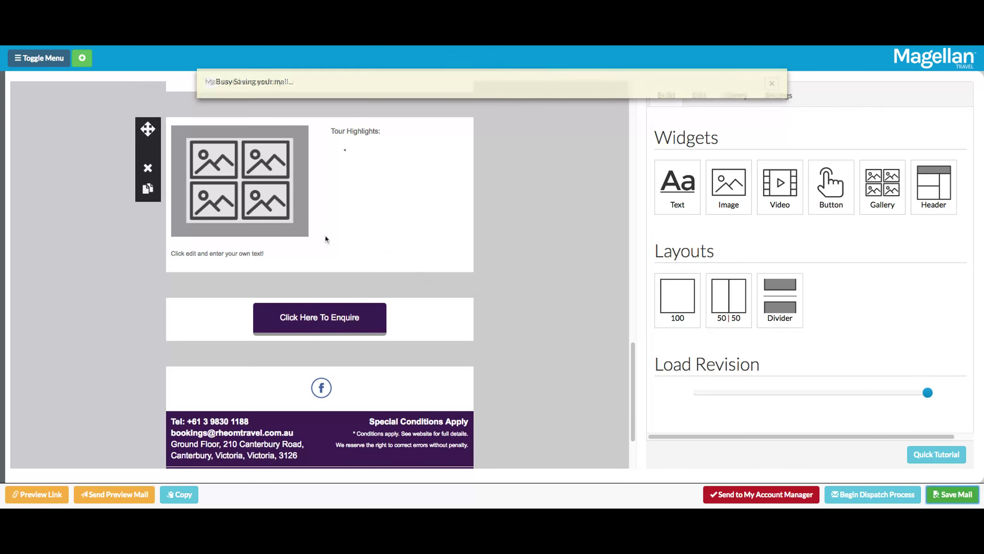
Step: Try dividers around the gallery row, then delete the extra divider before the Enquire button
{"action": "mouse_move", "coordinate": [353, 318]}
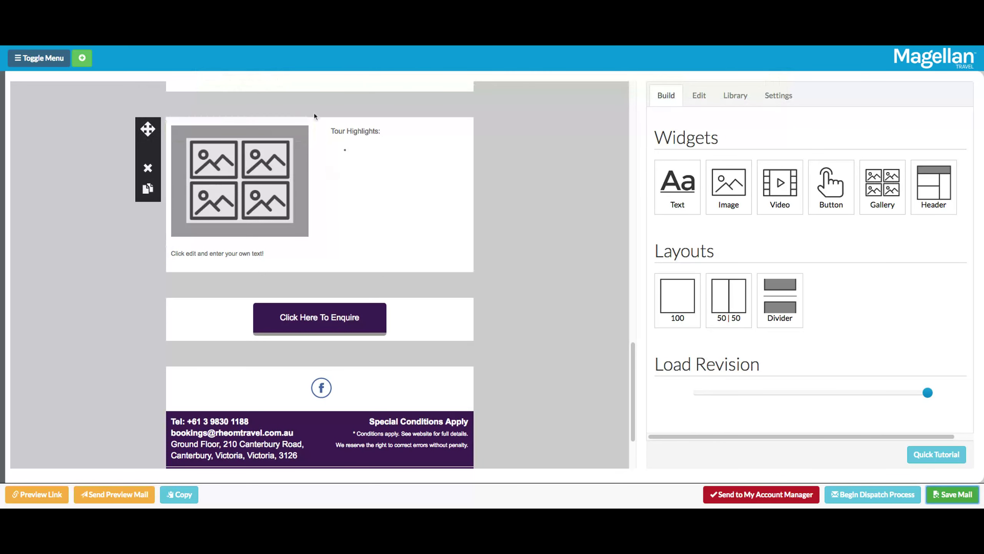
{"action": "scroll", "coordinate": [546, 282], "scroll_direction": "up", "scroll_amount": 1}
{"action": "mouse_move", "coordinate": [295, 123]}
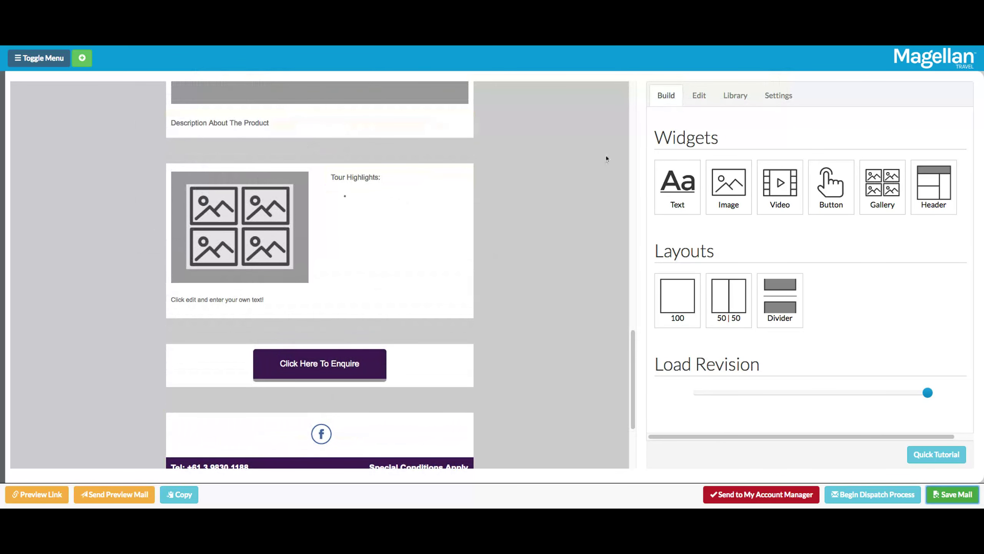
{"action": "left_click_drag", "start_coordinate": [773, 293], "coordinate": [387, 171]}
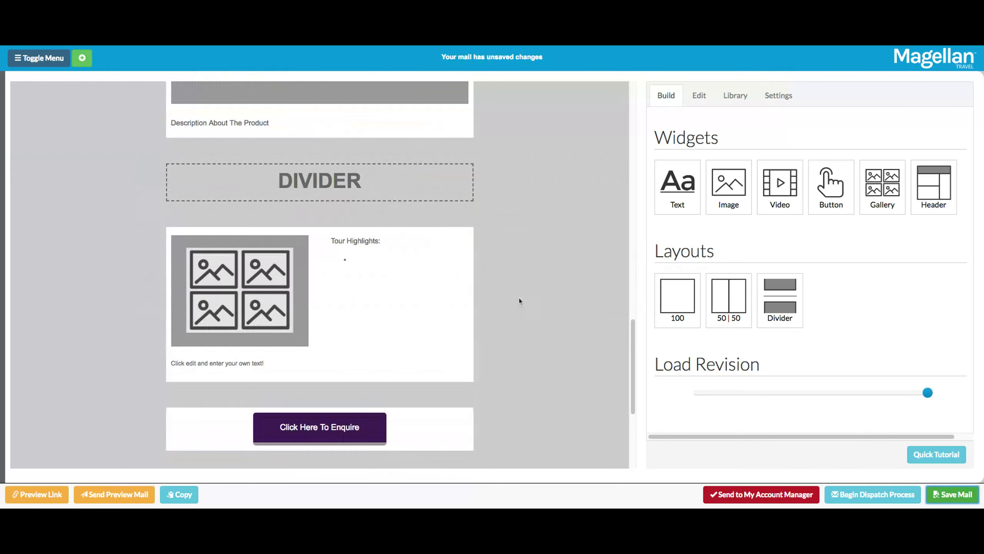
{"action": "scroll", "coordinate": [518, 298], "scroll_direction": "down", "scroll_amount": 3}
{"action": "left_click_drag", "start_coordinate": [798, 306], "coordinate": [333, 322]}
{"action": "mouse_move", "coordinate": [164, 336]}
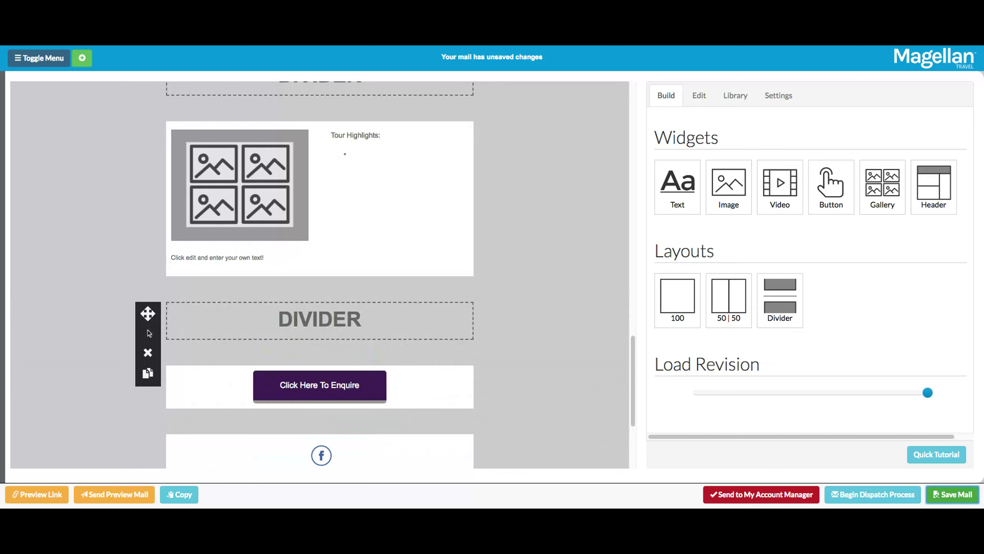
{"action": "left_click", "coordinate": [148, 352]}
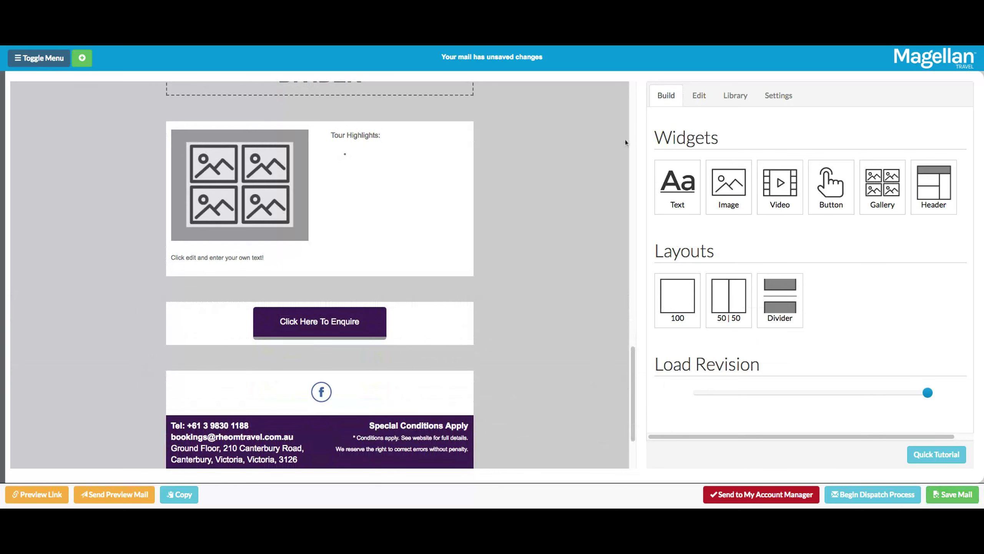
Step: Add a text block to the Enquire section and clear its placeholder text
{"action": "left_click_drag", "start_coordinate": [698, 189], "coordinate": [422, 310]}
{"action": "left_click", "coordinate": [818, 170]}
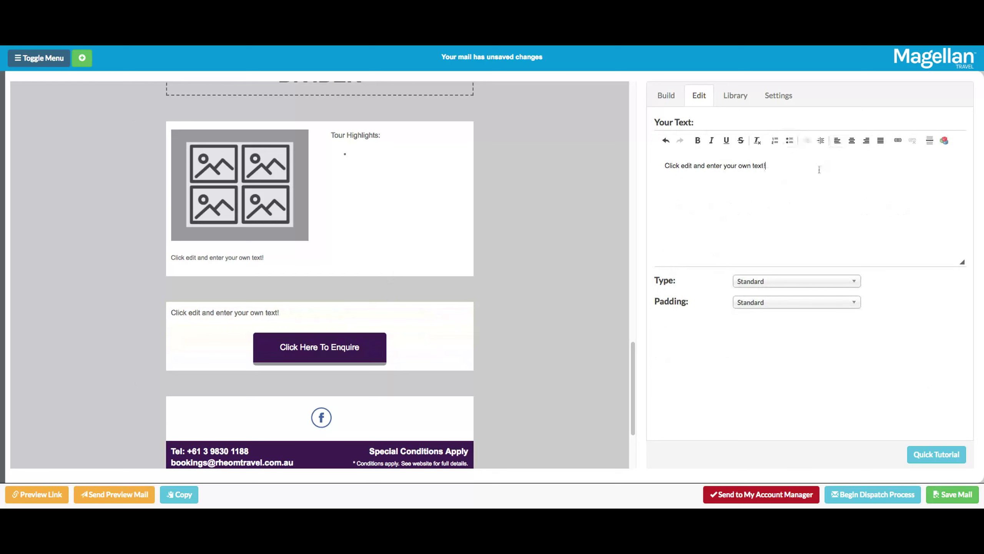
{"action": "triple_click", "coordinate": [818, 169]}
{"action": "key", "text": "BackSpace"}
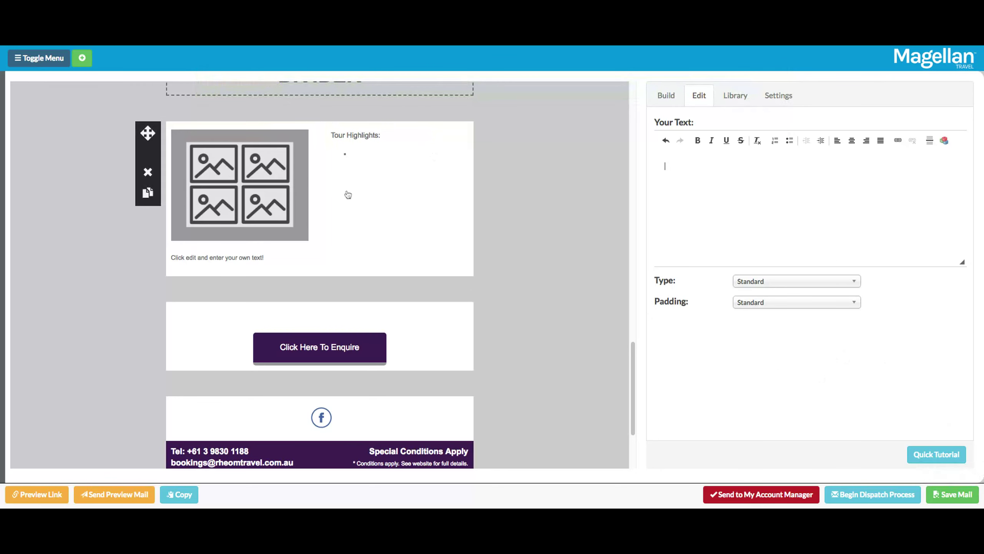
{"action": "scroll", "coordinate": [544, 246], "scroll_direction": "down", "scroll_amount": 4}
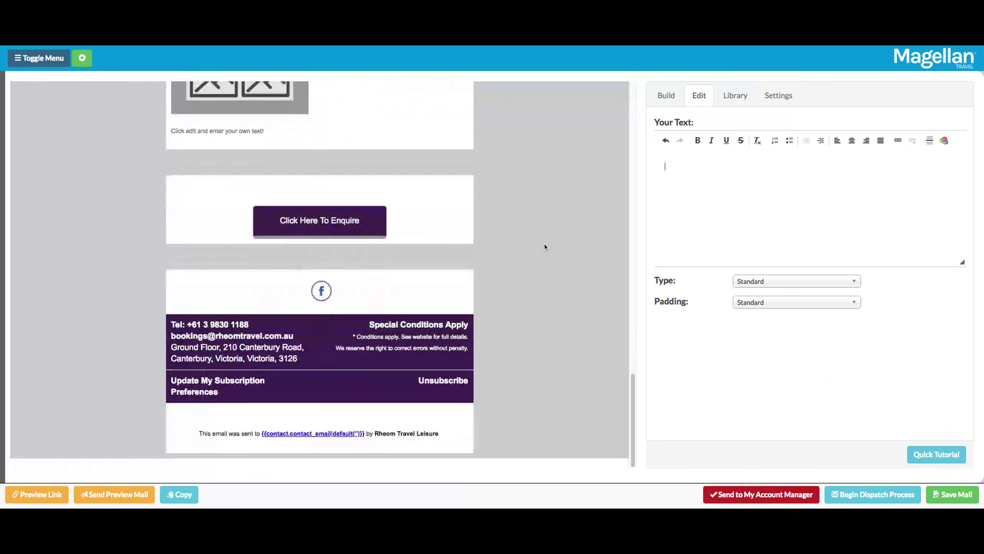
{"action": "scroll", "coordinate": [486, 209], "scroll_direction": "up", "scroll_amount": 10}
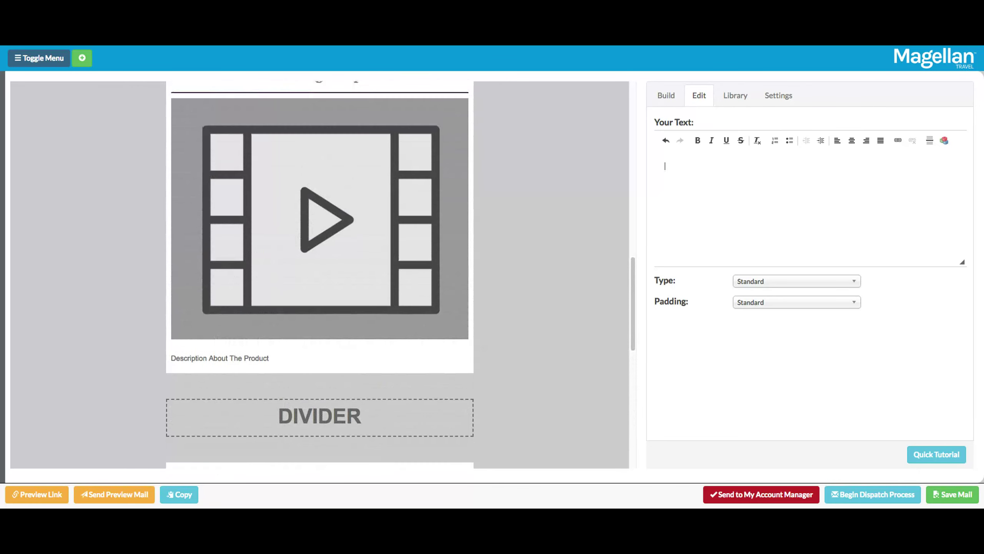
{"action": "scroll", "coordinate": [486, 209], "scroll_direction": "down", "scroll_amount": 10}
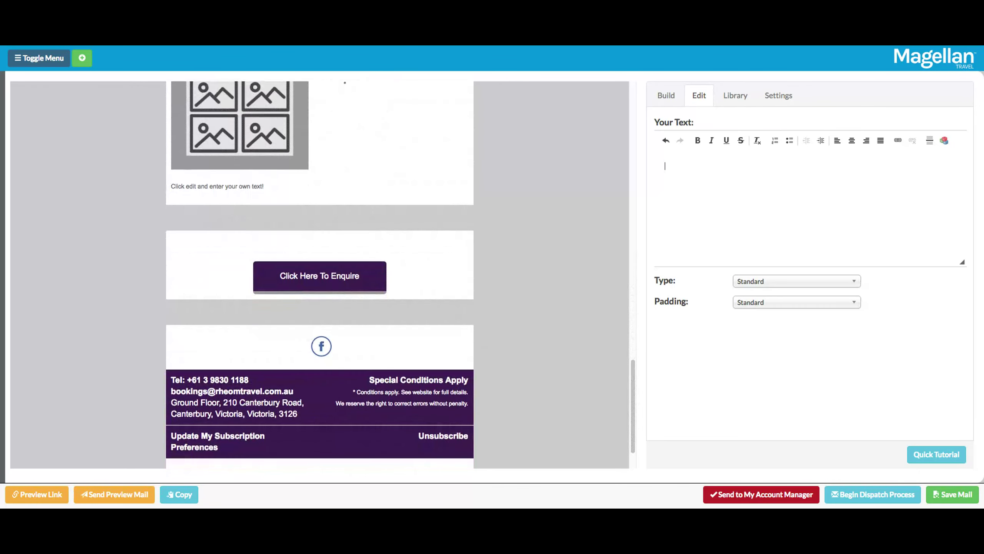
{"action": "scroll", "coordinate": [492, 231], "scroll_direction": "up", "scroll_amount": 20}
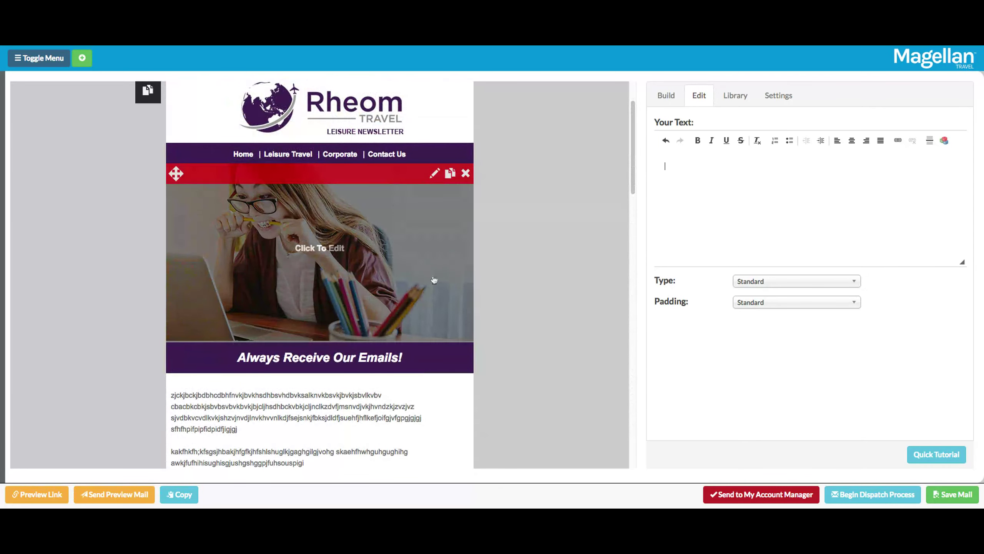
{"action": "scroll", "coordinate": [536, 268], "scroll_direction": "down", "scroll_amount": 5}
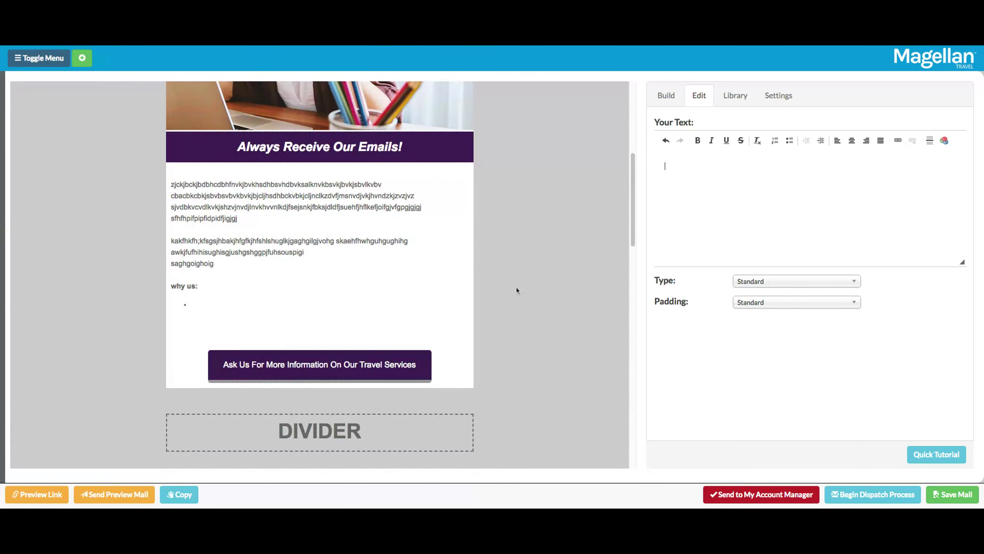
{"action": "scroll", "coordinate": [556, 338], "scroll_direction": "down", "scroll_amount": 15}
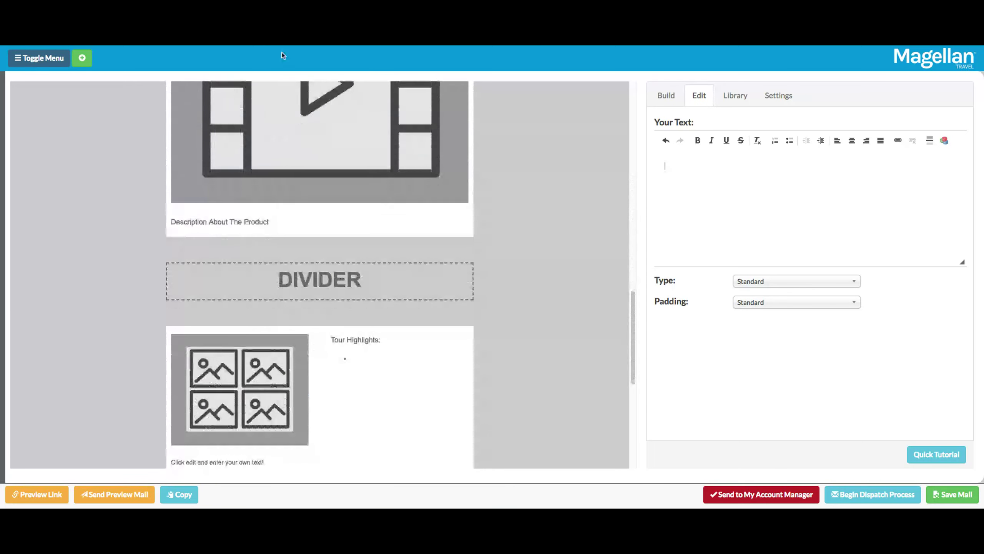
{"action": "scroll", "coordinate": [560, 312], "scroll_direction": "down", "scroll_amount": 8}
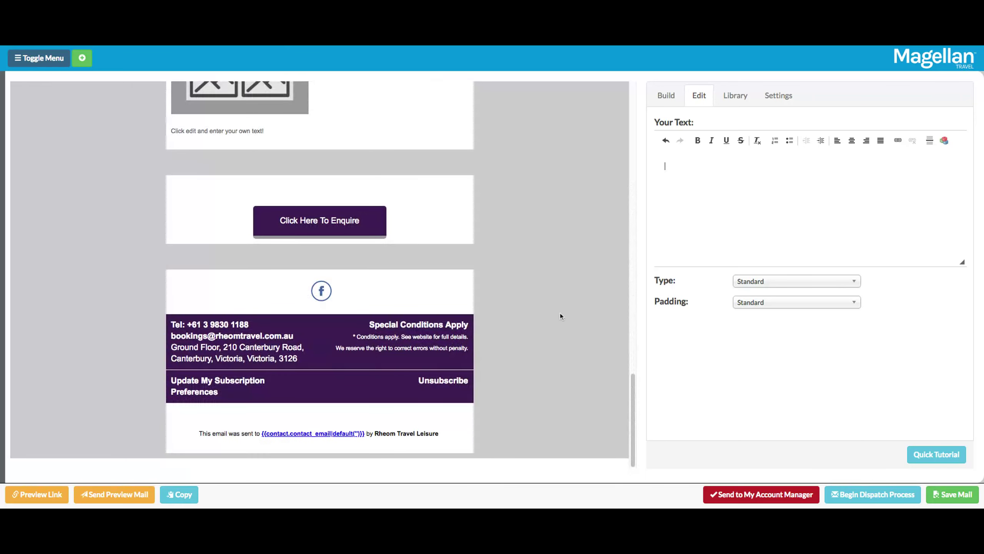
{"action": "mouse_move", "coordinate": [328, 229]}
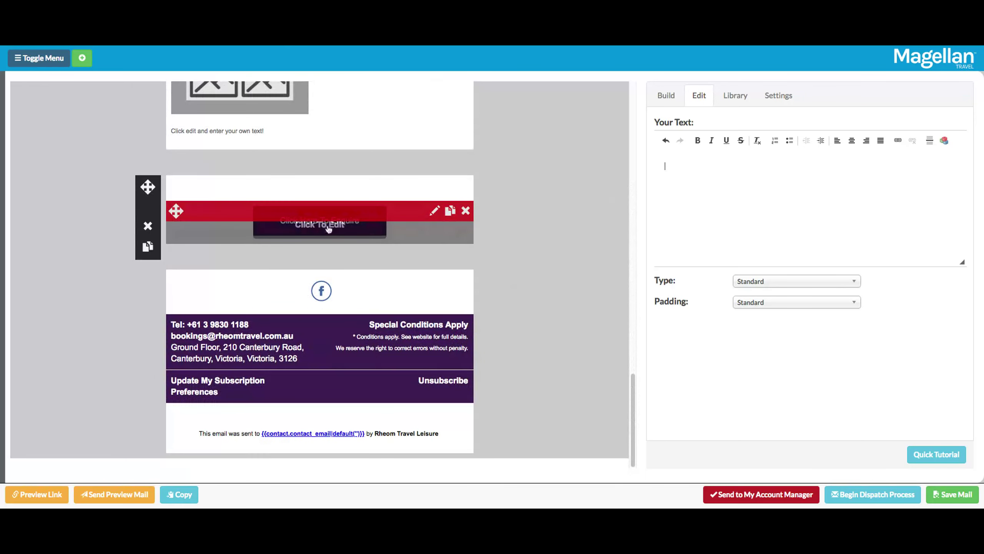
Step: Place a divider between the Click Here To Enquire button and the footer, then save
{"action": "left_click", "coordinate": [666, 100]}
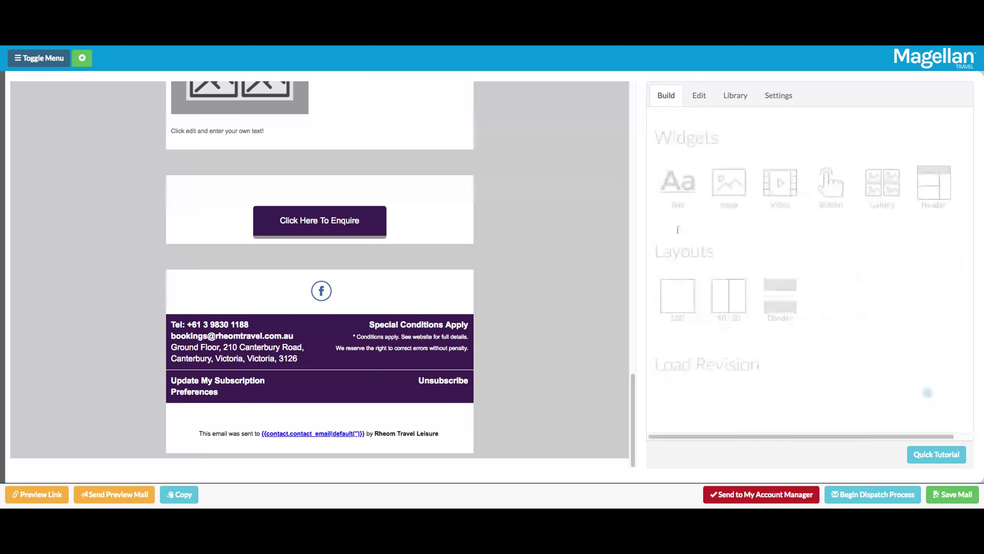
{"action": "left_click_drag", "start_coordinate": [790, 304], "coordinate": [336, 310]}
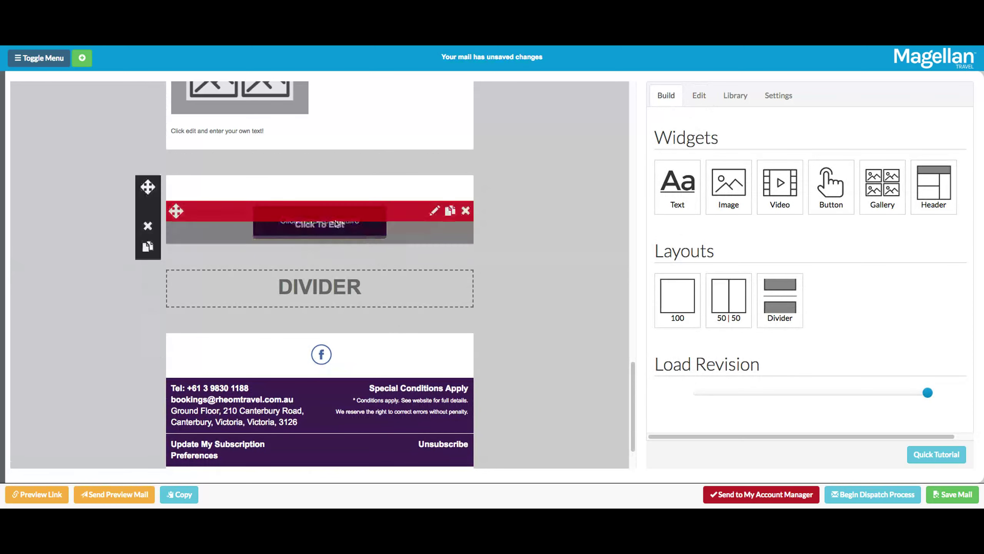
{"action": "left_click", "coordinate": [952, 494]}
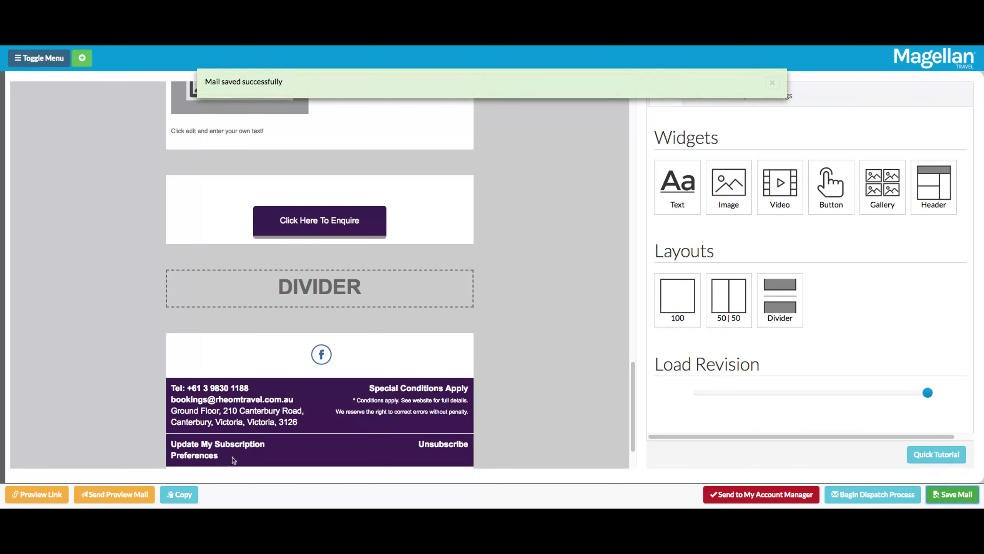
{"action": "mouse_move", "coordinate": [455, 274]}
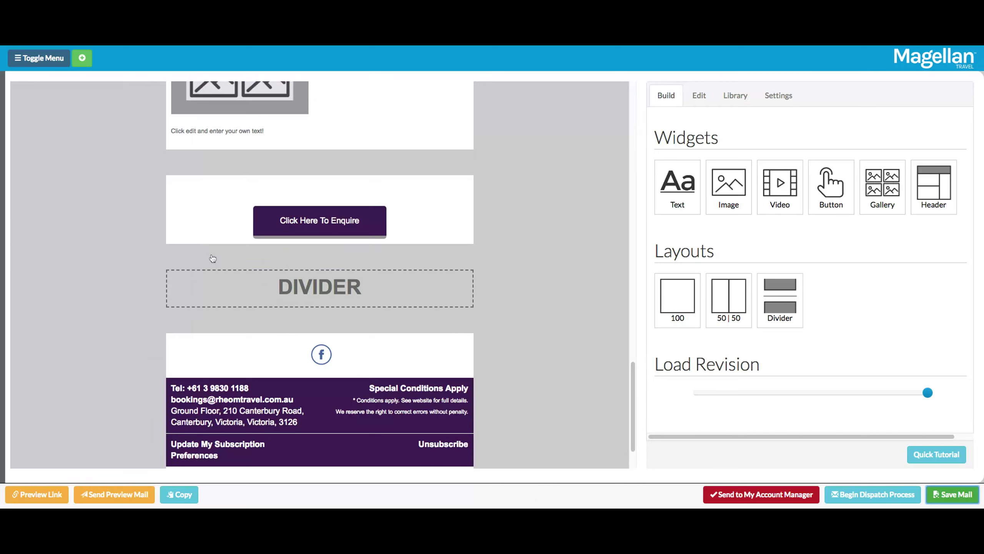
{"action": "left_click", "coordinate": [38, 499]}
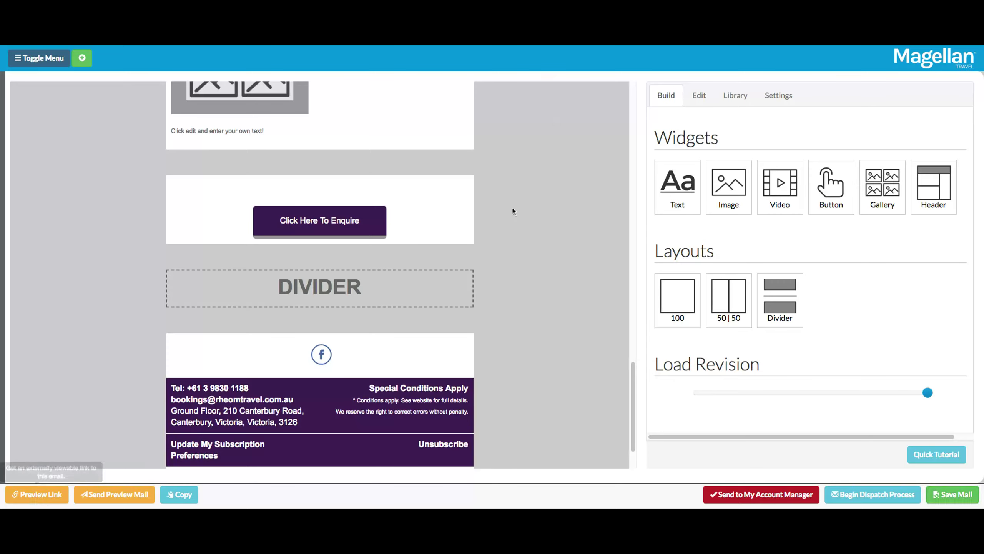
Step: Show the campaign settings, currently Magellan Blank Canvas for name, subject and preheader, with UTM mbc
{"action": "scroll", "coordinate": [461, 284], "scroll_direction": "up", "scroll_amount": 10}
{"action": "scroll", "coordinate": [460, 284], "scroll_direction": "up", "scroll_amount": 15}
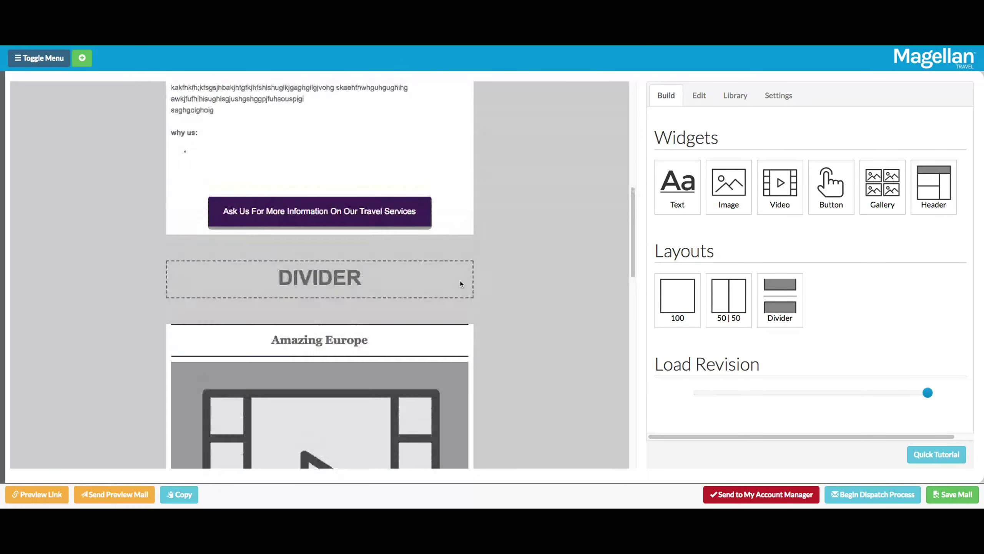
{"action": "scroll", "coordinate": [461, 283], "scroll_direction": "down", "scroll_amount": 5}
{"action": "scroll", "coordinate": [460, 284], "scroll_direction": "down", "scroll_amount": 10}
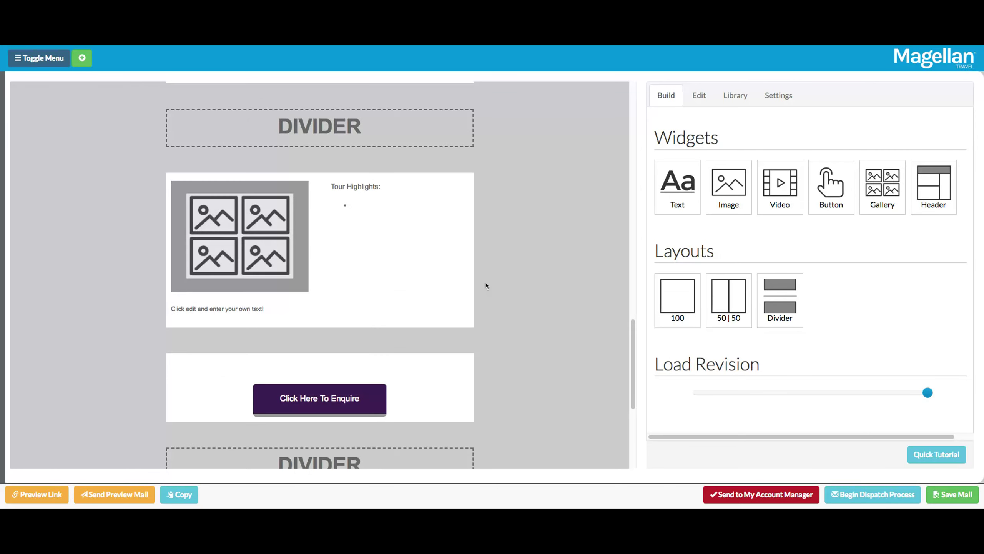
{"action": "left_click", "coordinate": [38, 58]}
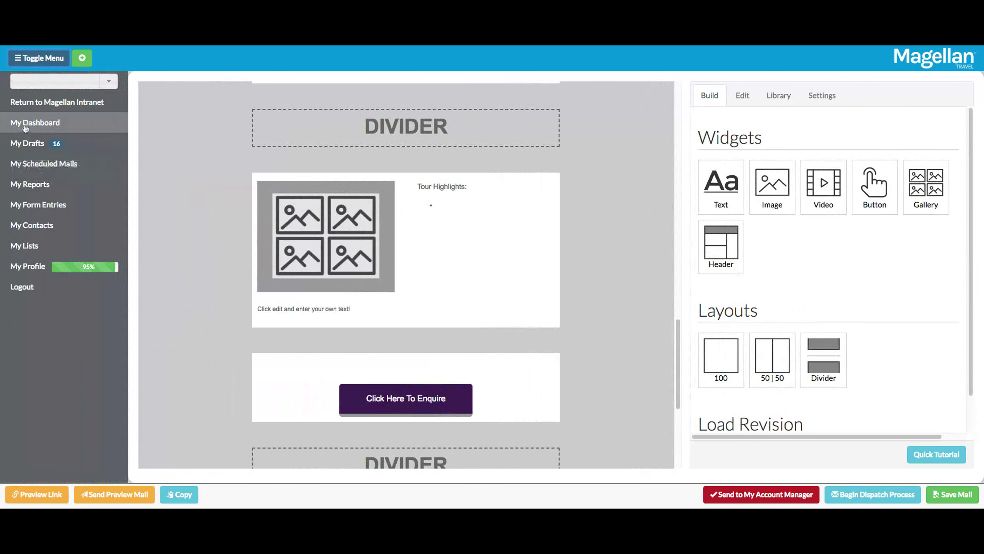
{"action": "left_click", "coordinate": [820, 97]}
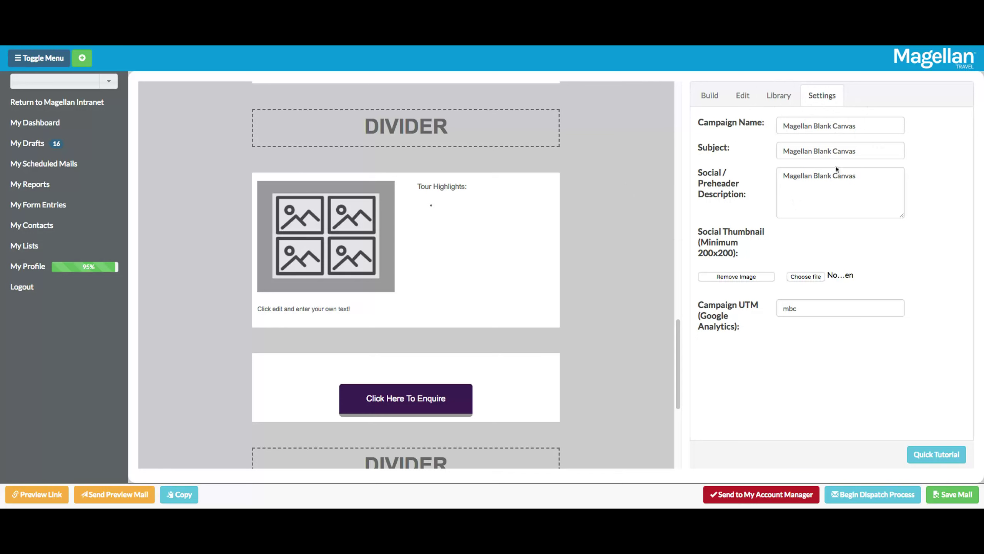
{"action": "mouse_move", "coordinate": [541, 274]}
Step: Rename the campaign to 'always receive', correcting the misspelled 'recieve'
{"action": "triple_click", "coordinate": [865, 126]}
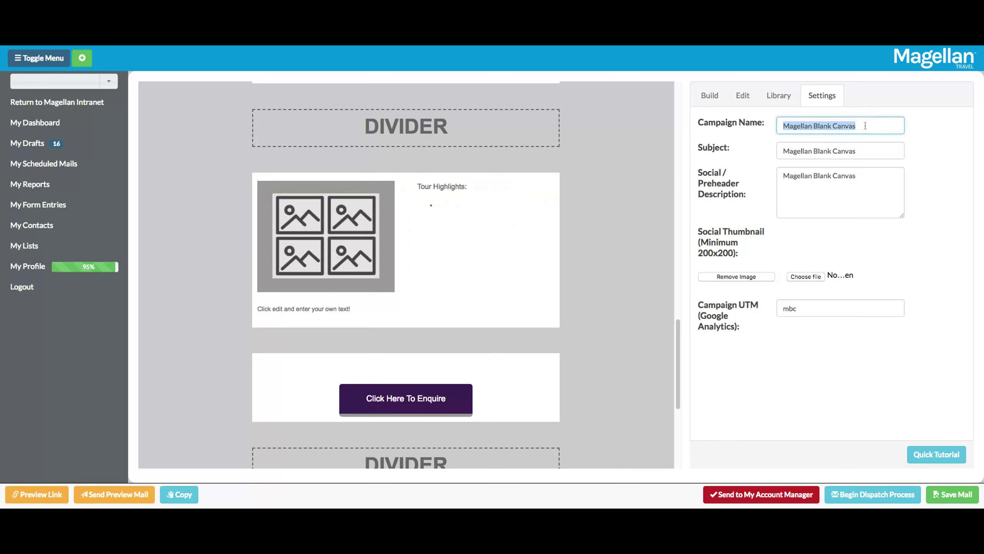
{"action": "type", "text": "alw"}
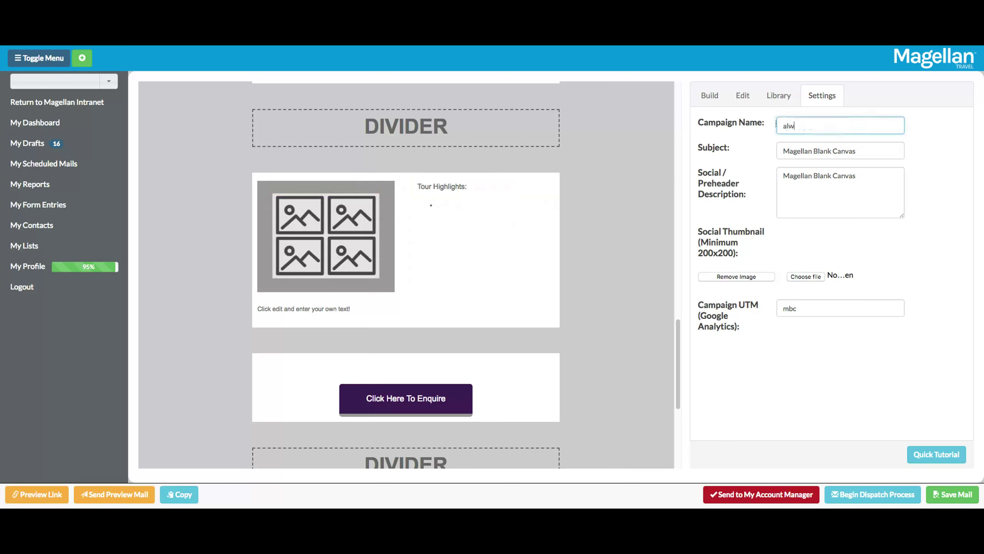
{"action": "type", "text": "ays recieve"}
{"action": "left_click", "coordinate": [861, 147]}
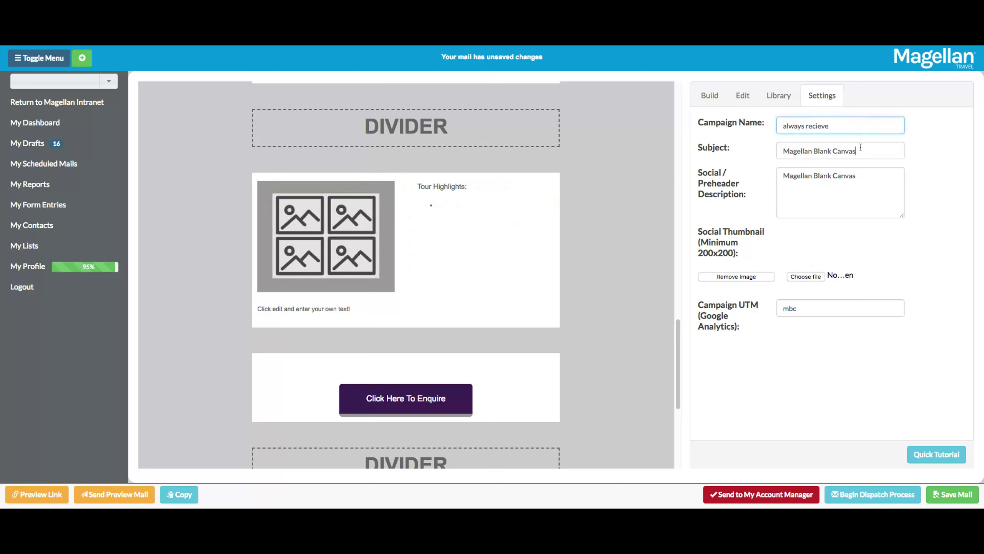
{"action": "left_click", "coordinate": [819, 126]}
{"action": "key", "text": "BackSpace"}
{"action": "key", "text": "BackSpace"}
{"action": "type", "text": "ei"}
Step: Set the subject to 'Never Miss Another Email!' and clear the preheader description
{"action": "triple_click", "coordinate": [863, 153]}
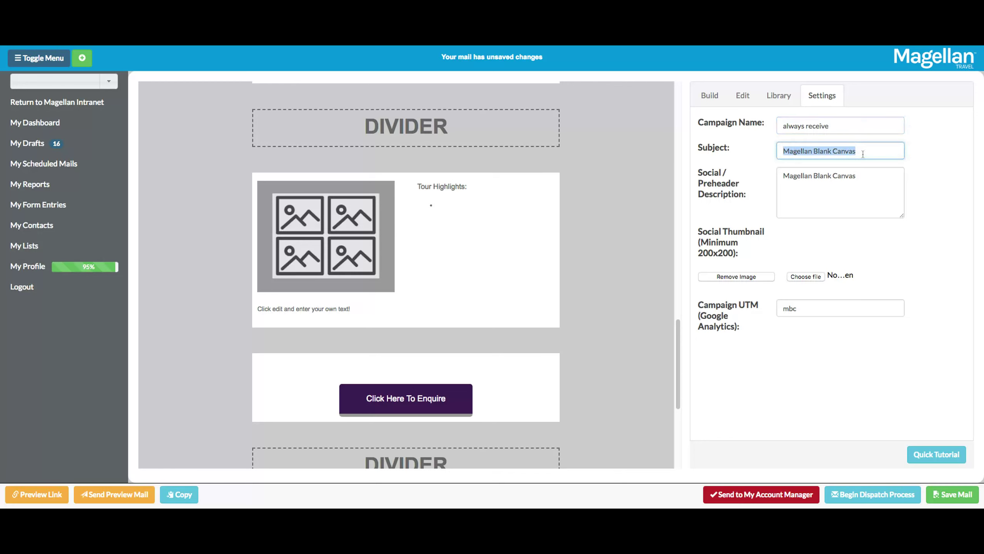
{"action": "type", "text": "Nver"}
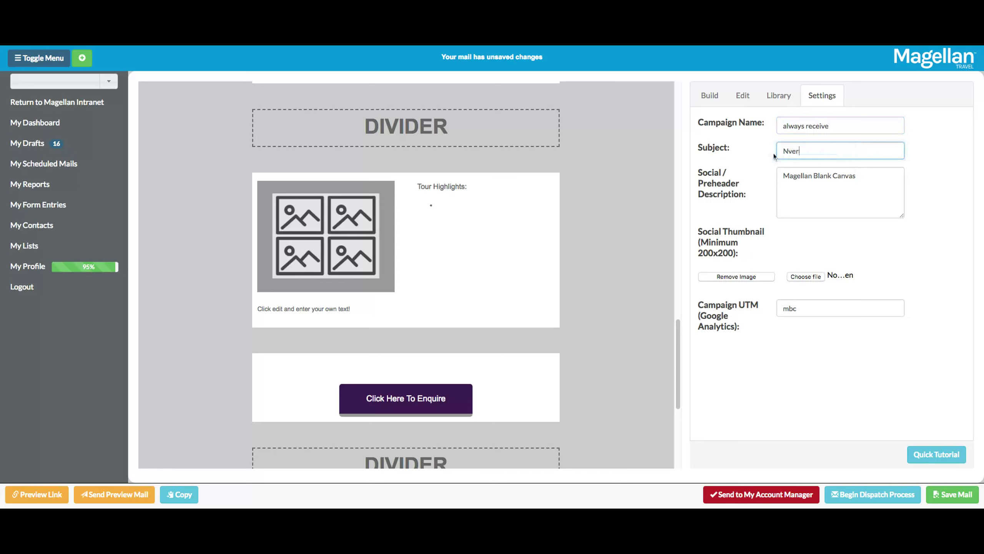
{"action": "key", "text": "BackSpace"}
{"action": "key", "text": "BackSpace"}
{"action": "key", "text": "BackSpace"}
{"action": "key", "text": "BackSpace"}
{"action": "type", "text": "ever Miss Another Email!"}
{"action": "key", "text": "Tab"}
{"action": "key", "text": "BackSpace"}
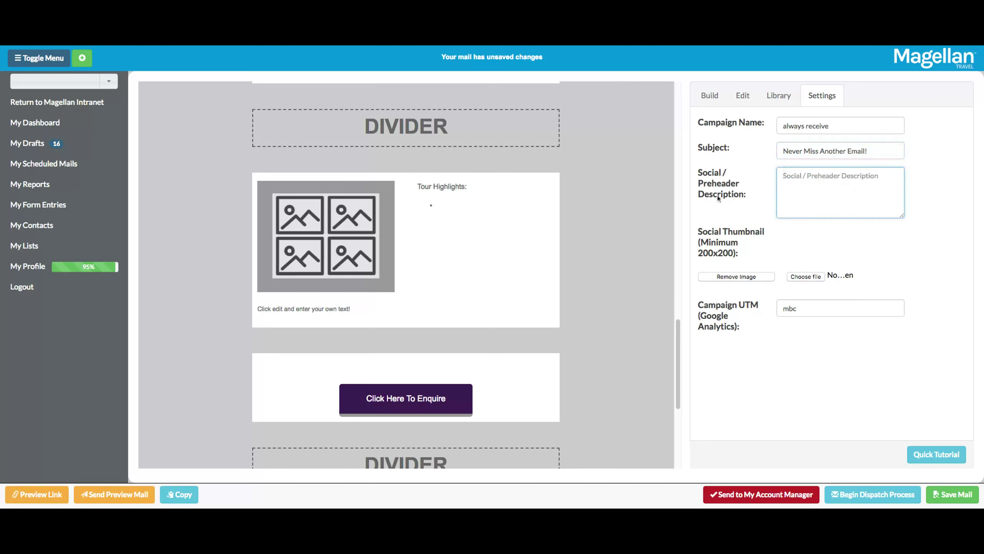
Step: Copy the email's first body-text line into the Social/Preheader Description and append '...'
{"action": "scroll", "coordinate": [599, 192], "scroll_direction": "up", "scroll_amount": 2}
{"action": "scroll", "coordinate": [596, 187], "scroll_direction": "up", "scroll_amount": 10}
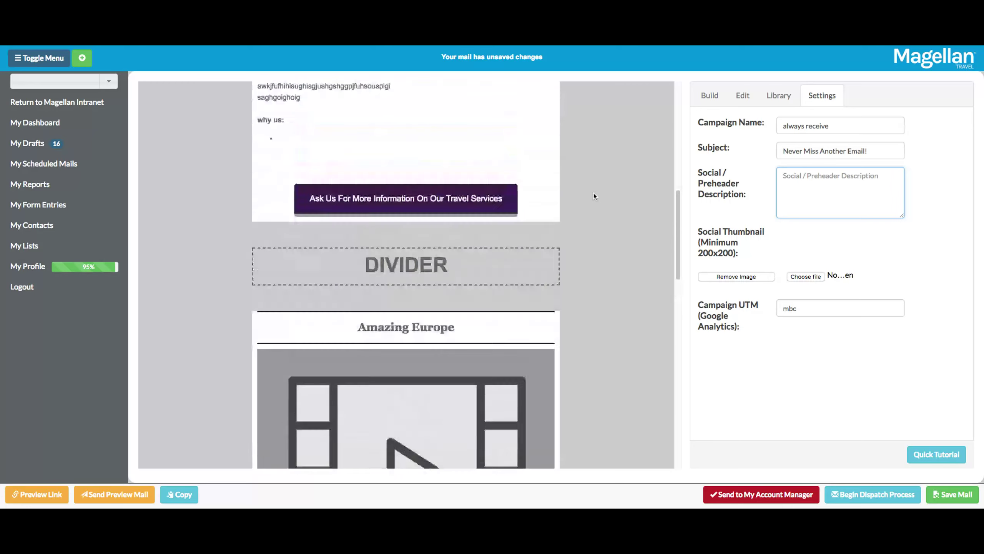
{"action": "left_click", "coordinate": [407, 223]}
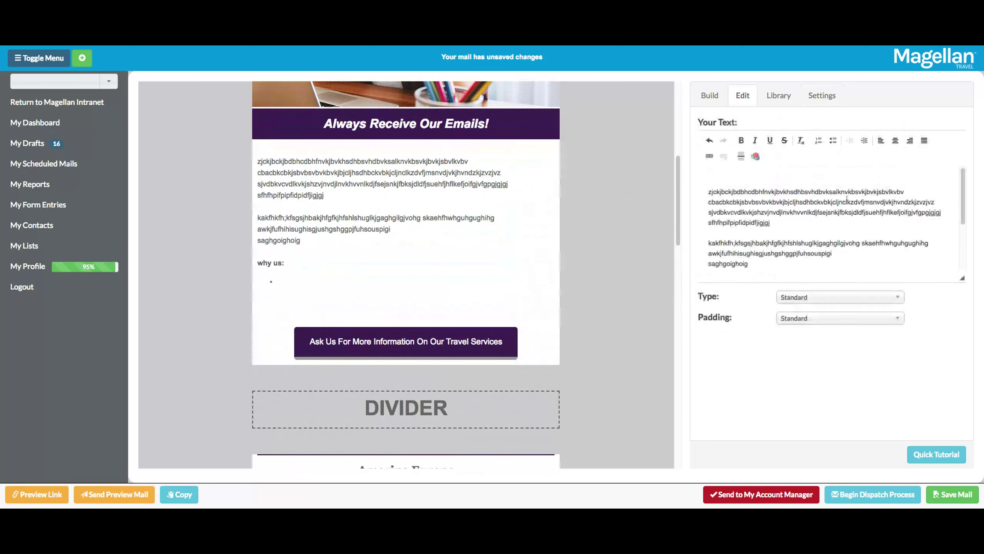
{"action": "left_click", "coordinate": [706, 191]}
{"action": "key", "text": "shift+Right"}
{"action": "key", "text": "shift+Right"}
{"action": "key", "text": "shift+Right"}
{"action": "key", "text": "shift+Right"}
{"action": "key", "text": "shift+Right"}
{"action": "key", "text": "shift+Right"}
{"action": "key", "text": "shift+Right"}
{"action": "key", "text": "shift+Right"}
{"action": "key", "text": "shift+Right"}
{"action": "key", "text": "shift+Right"}
{"action": "key", "text": "shift+Right"}
{"action": "key", "text": "shift+Right"}
{"action": "key", "text": "shift+Right"}
{"action": "key", "text": "shift+Right"}
{"action": "key", "text": "shift+Right"}
{"action": "key", "text": "shift+Right"}
{"action": "key", "text": "shift+Right"}
{"action": "key", "text": "shift+Right"}
{"action": "key", "text": "shift+Right"}
{"action": "key", "text": "shift+Right"}
{"action": "key", "text": "ctrl+c"}
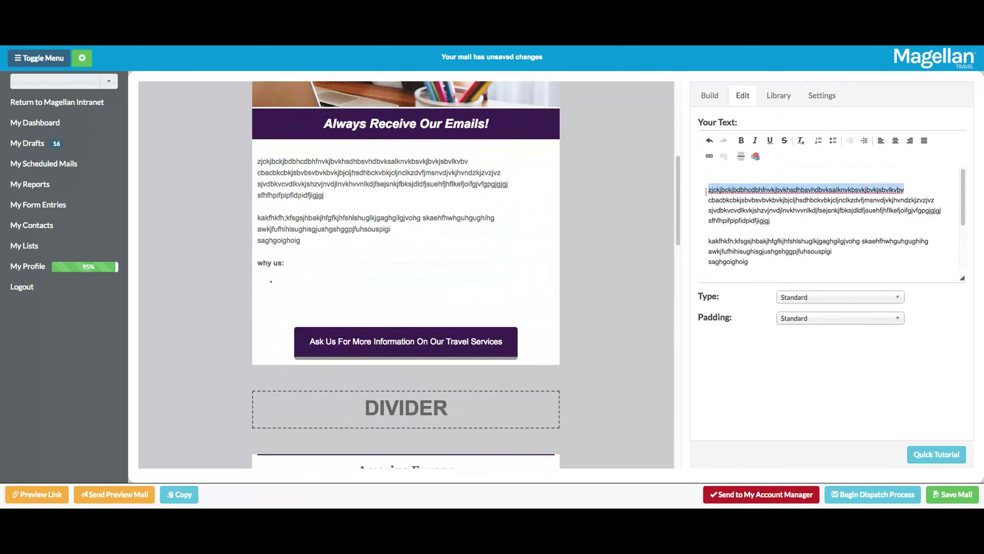
{"action": "scroll", "coordinate": [706, 190], "scroll_direction": "down", "scroll_amount": 1}
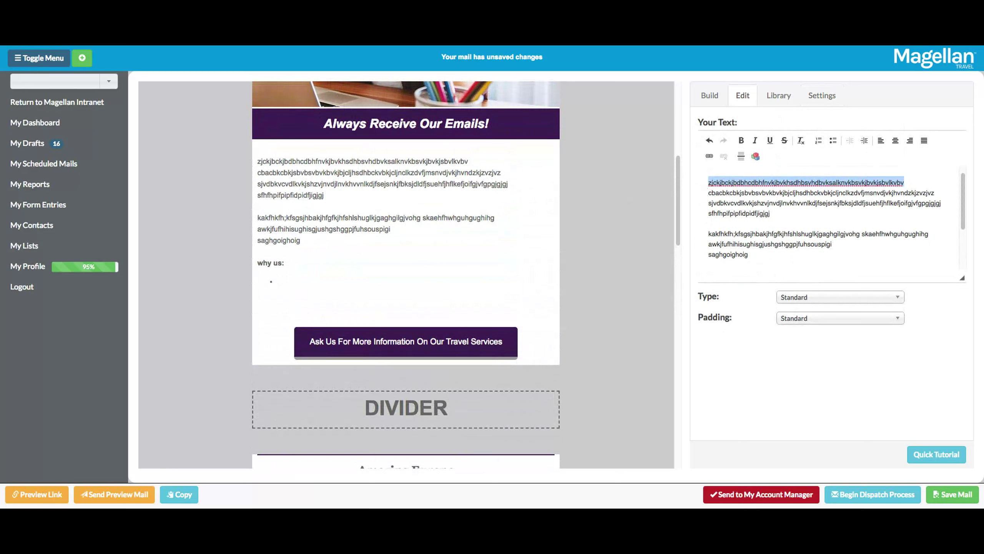
{"action": "left_click", "coordinate": [821, 95]}
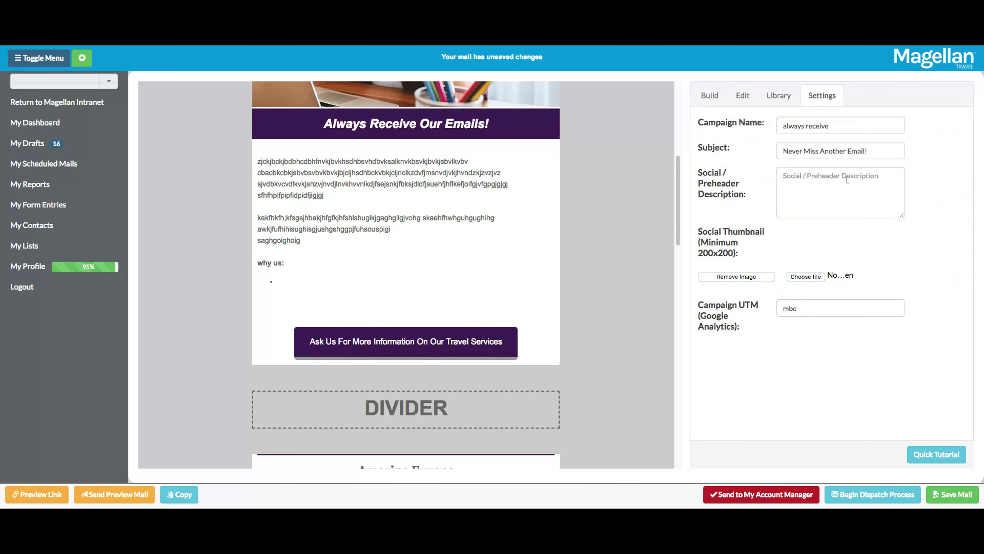
{"action": "left_click", "coordinate": [859, 179]}
{"action": "key", "text": "ctrl+v"}
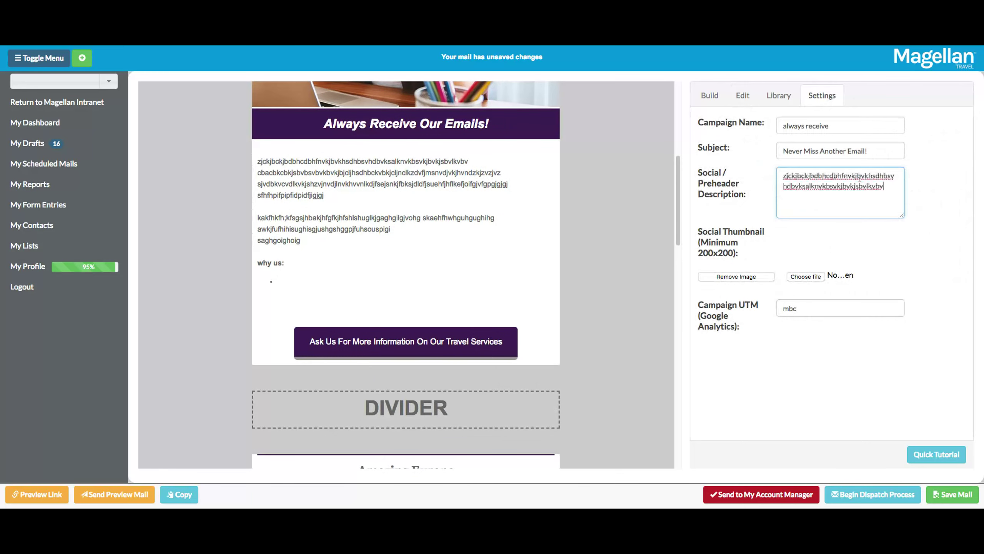
{"action": "type", "text": "..."}
Step: Set the pencil-biting photo as the social thumbnail and save the mail
{"action": "scroll", "coordinate": [599, 261], "scroll_direction": "up", "scroll_amount": 5}
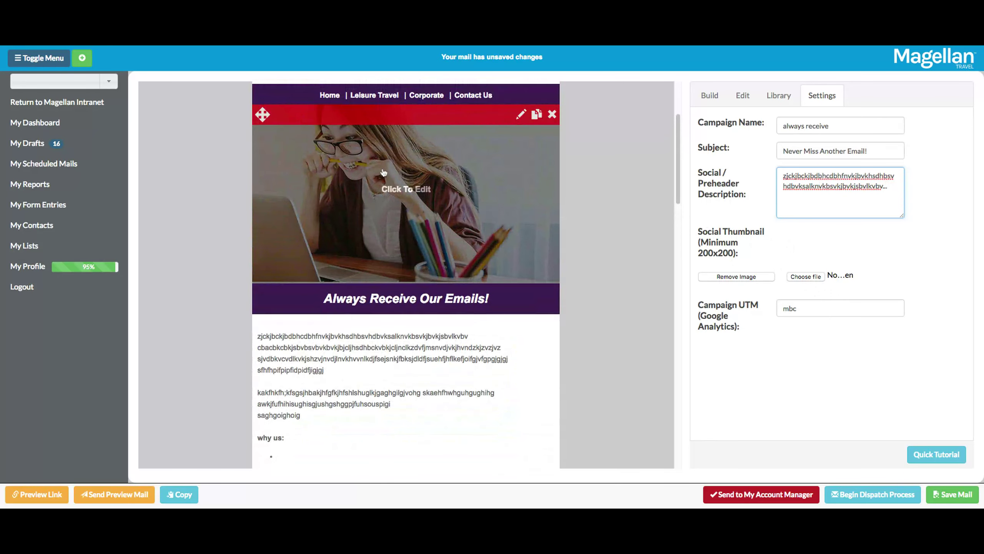
{"action": "left_click", "coordinate": [815, 277]}
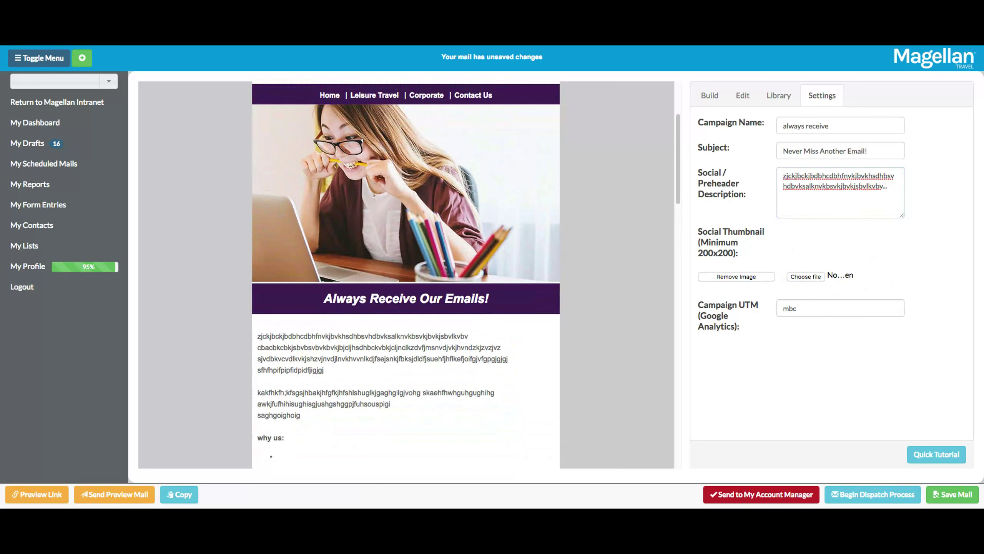
{"action": "left_click", "coordinate": [872, 236]}
{"action": "left_click", "coordinate": [953, 494]}
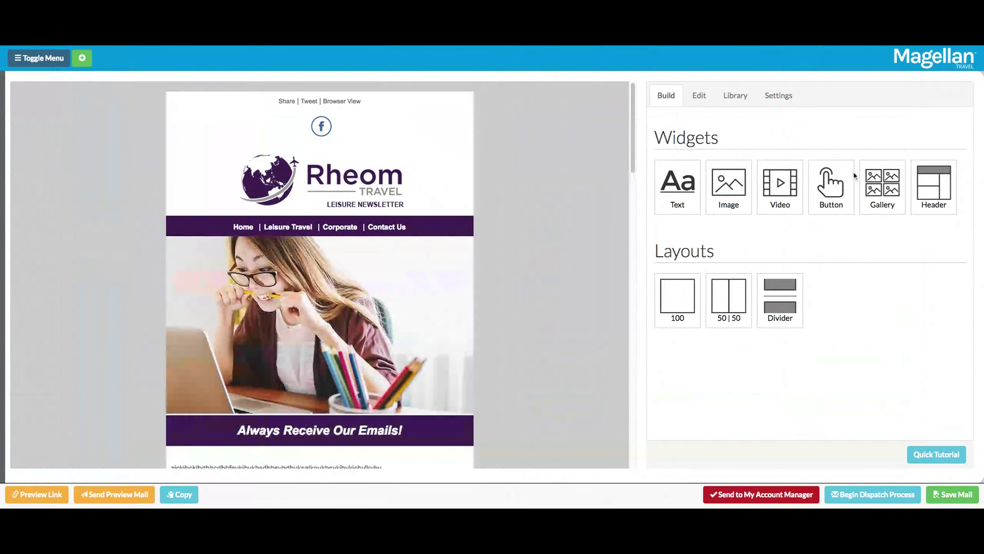
Step: Scroll through the email and open the main menu to reach Create New Mail
{"action": "scroll", "coordinate": [277, 230], "scroll_direction": "down", "scroll_amount": 15}
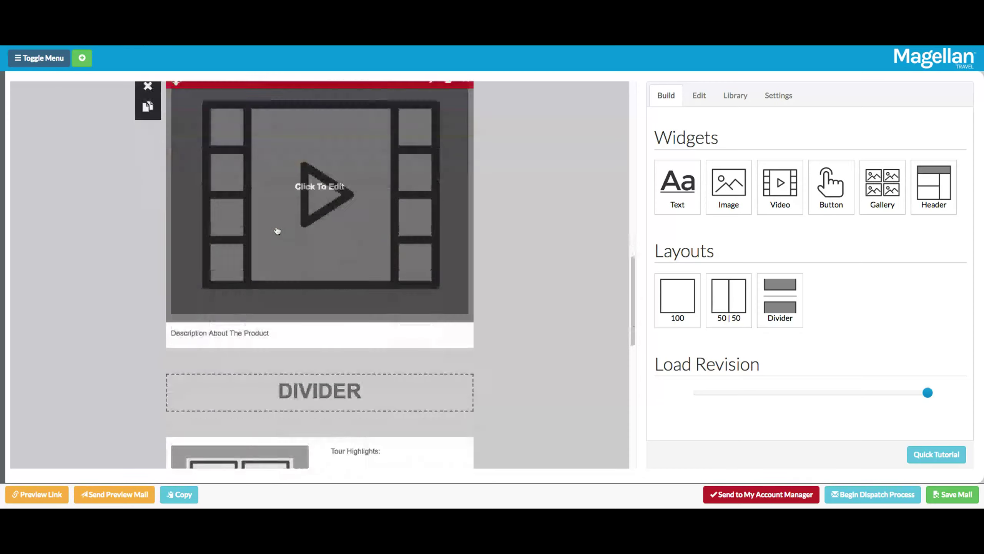
{"action": "scroll", "coordinate": [277, 231], "scroll_direction": "down", "scroll_amount": 5}
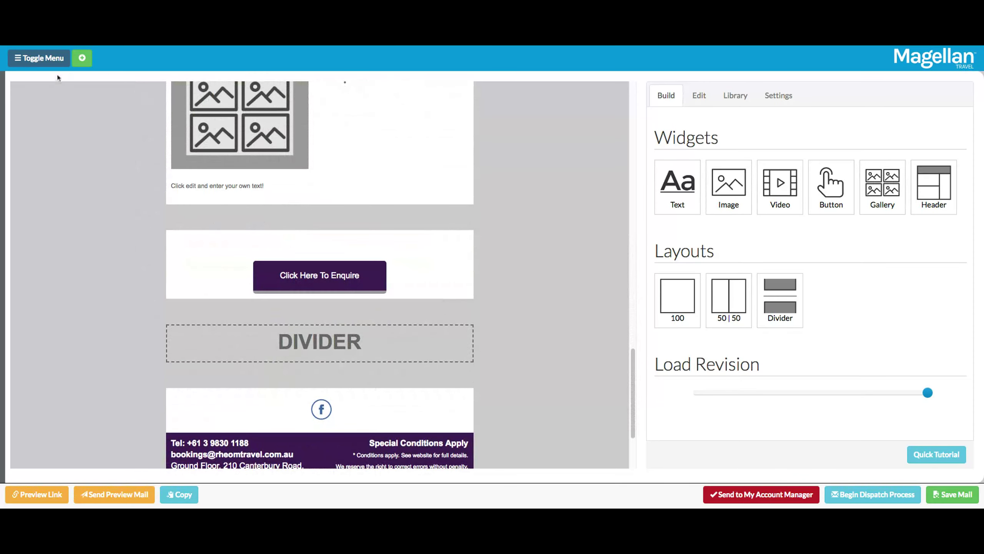
{"action": "left_click", "coordinate": [43, 65]}
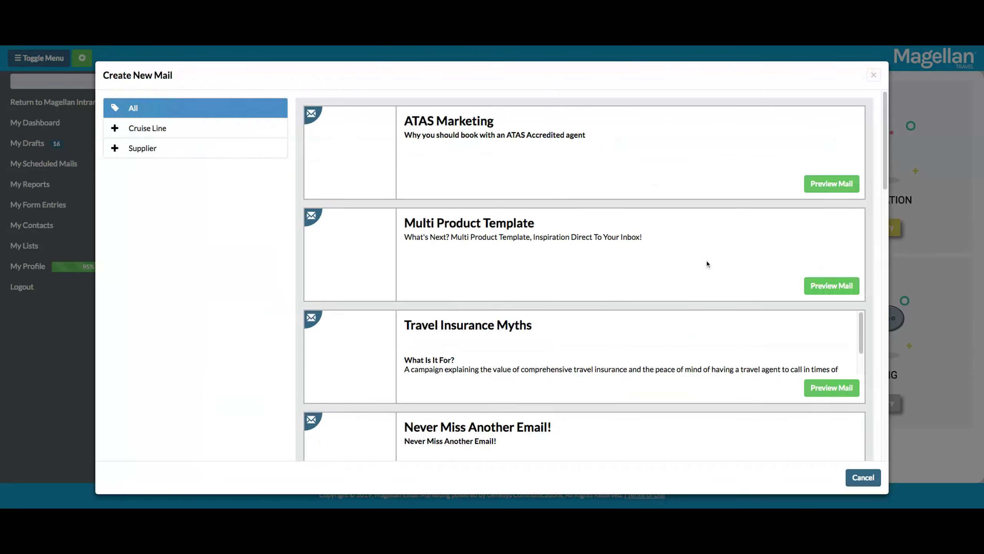
Step: Create a new mail from the ATAS Marketing template and open it in the builder
{"action": "left_click", "coordinate": [829, 184]}
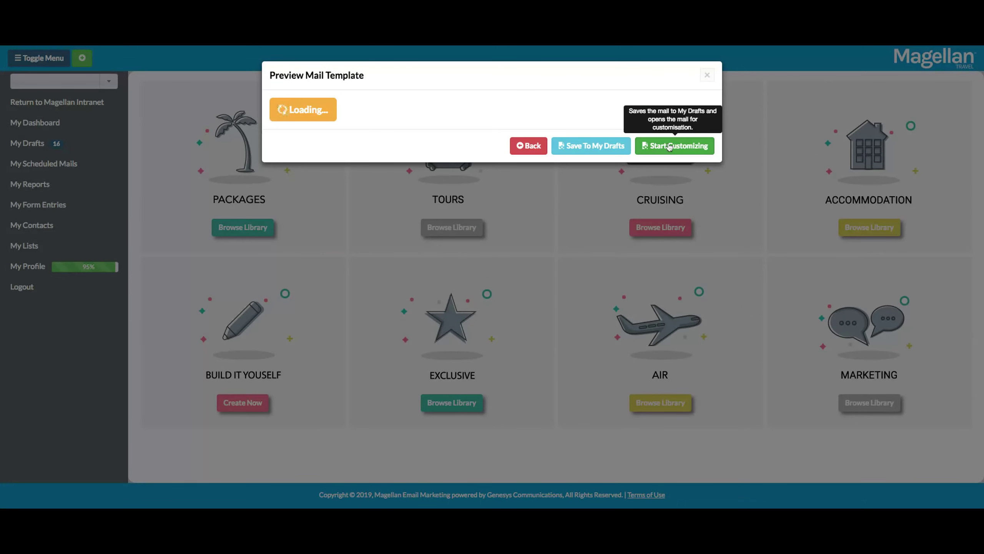
{"action": "left_click", "coordinate": [675, 145]}
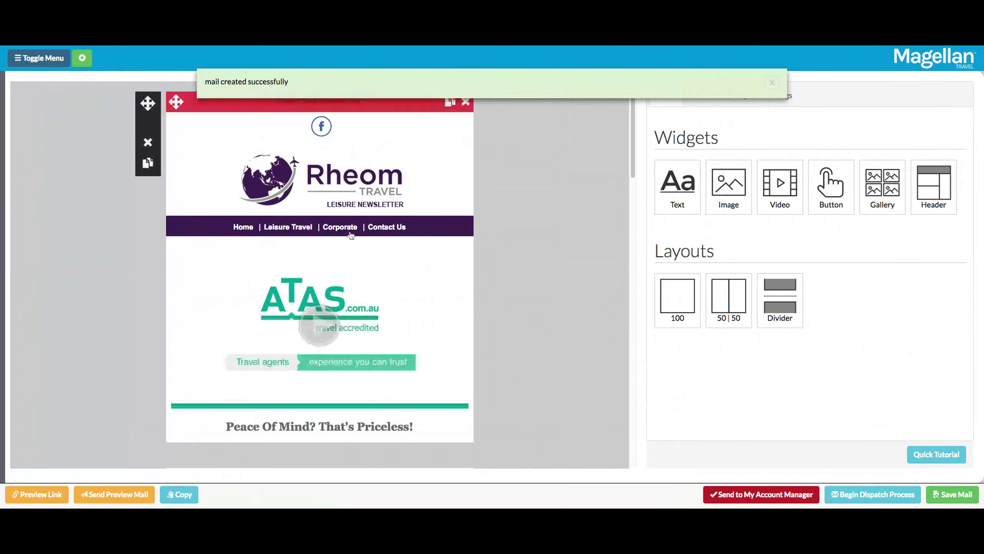
{"action": "left_click", "coordinate": [39, 498]}
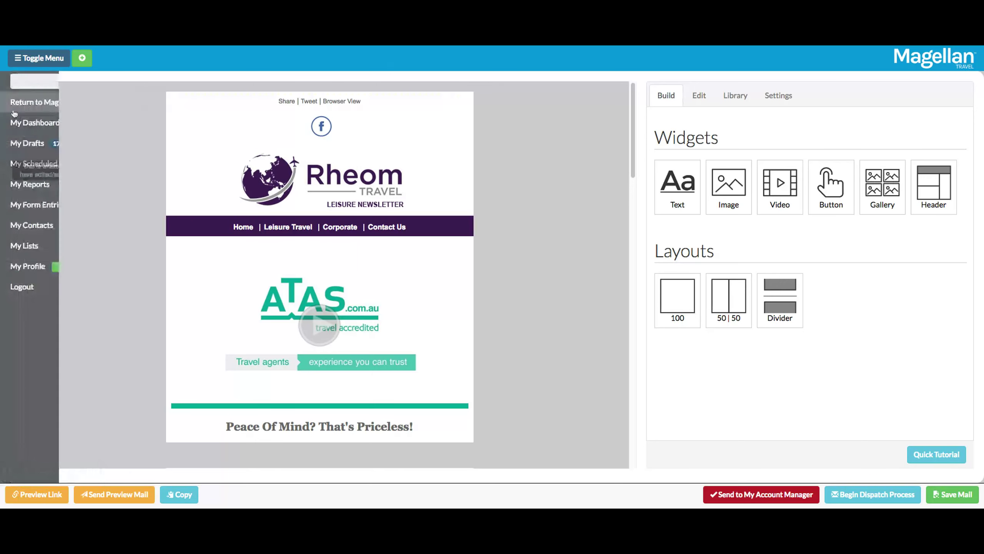
Step: From My Drafts, load the 'Never Miss Another Email!' draft with the 'Always Receive Our Emails!' banner
{"action": "left_click", "coordinate": [52, 64]}
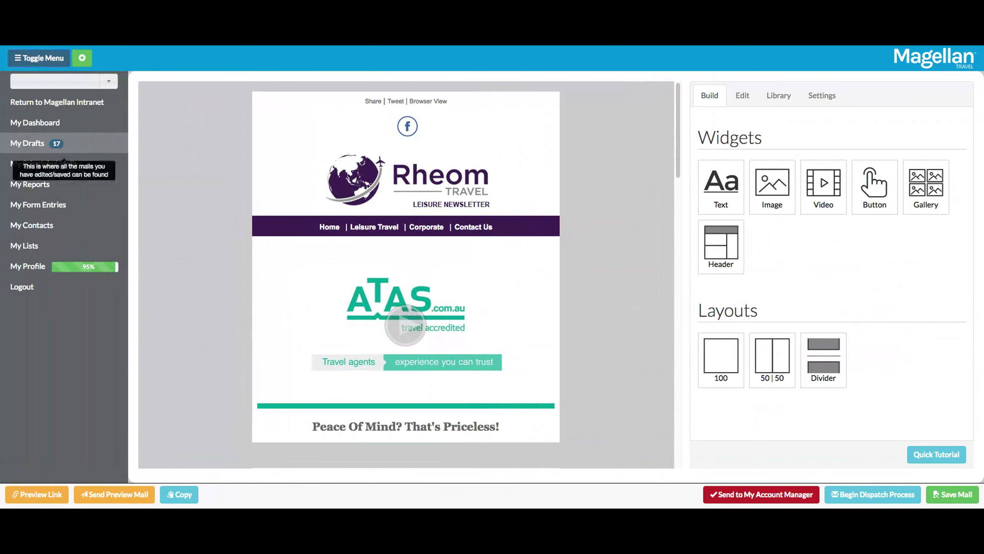
{"action": "left_click", "coordinate": [35, 143]}
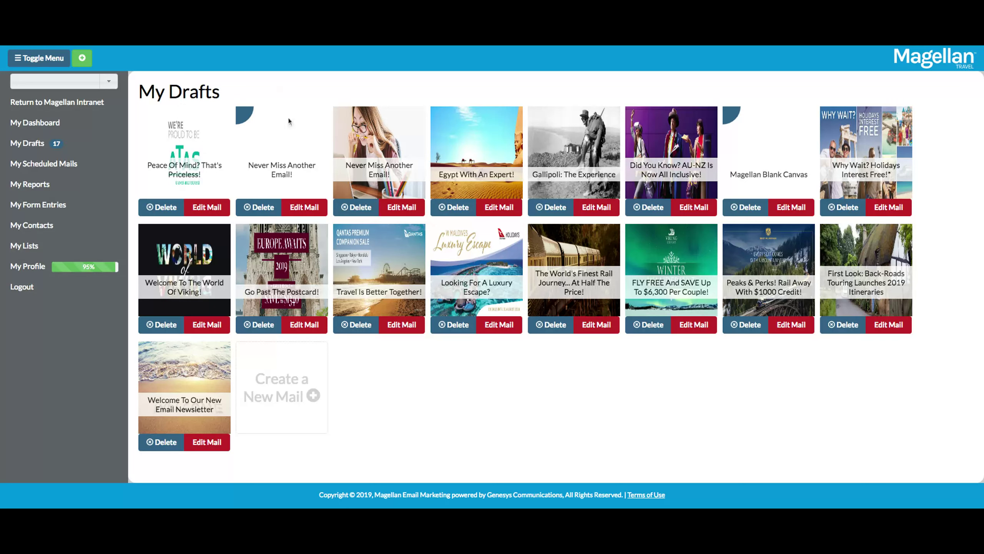
{"action": "left_click", "coordinate": [386, 132]}
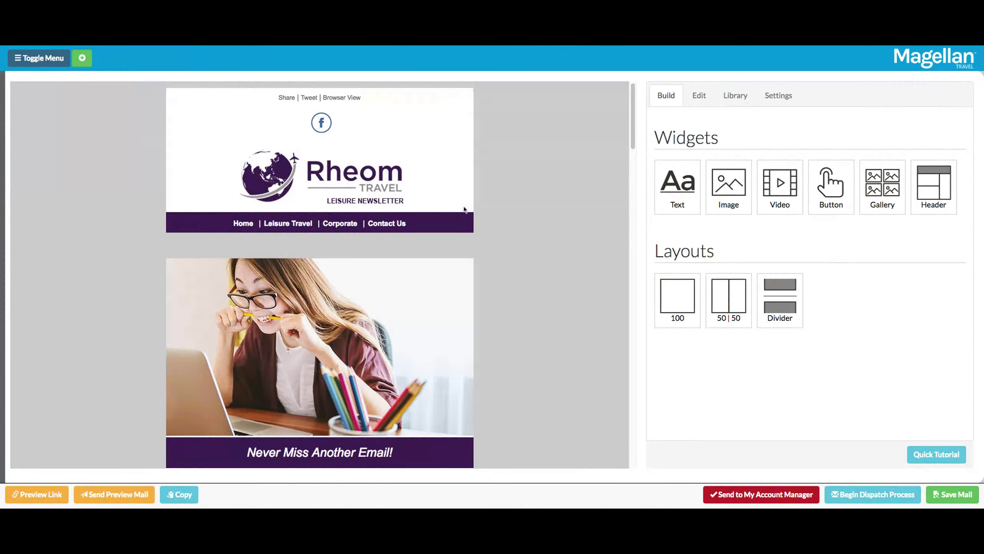
{"action": "left_click", "coordinate": [80, 53]}
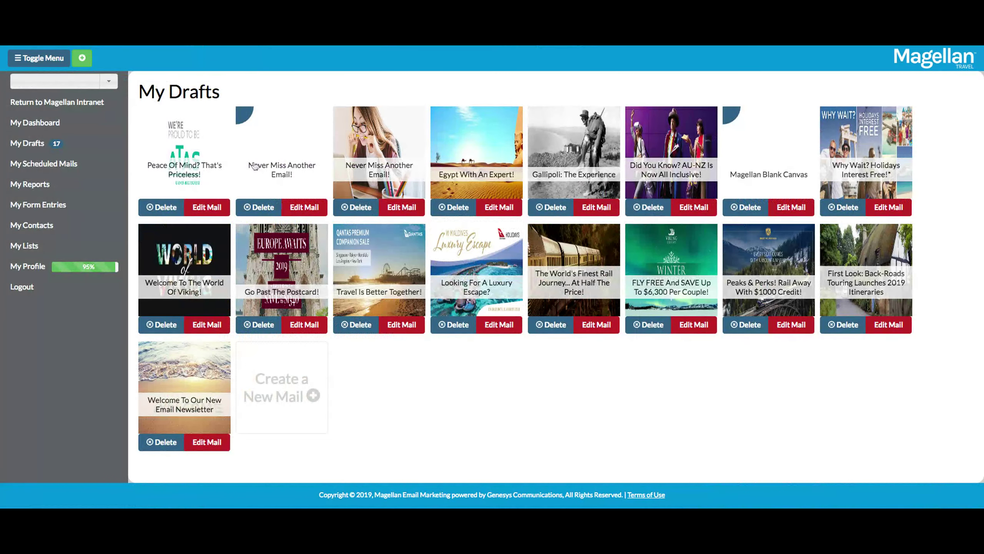
{"action": "left_click", "coordinate": [254, 166]}
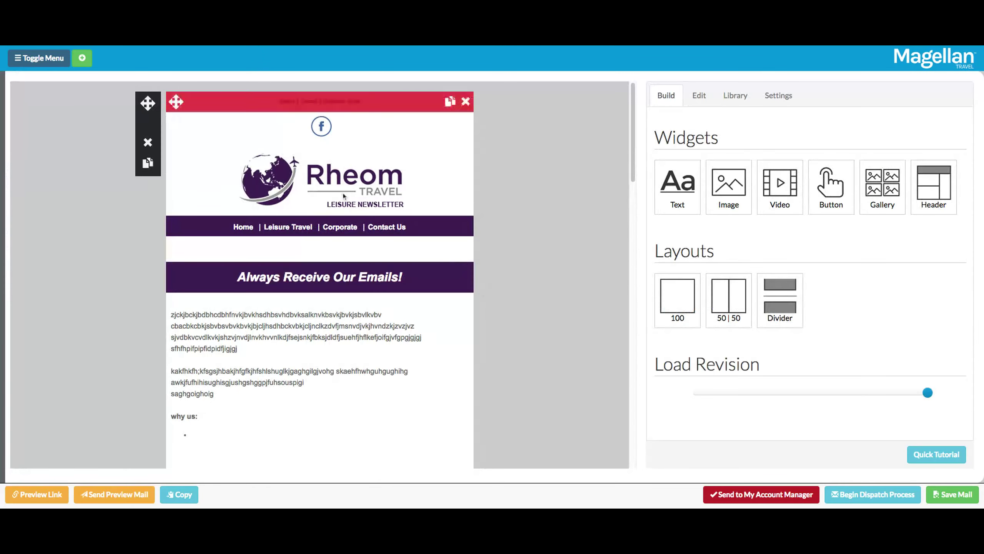
Step: Drag a 100% layout row in between the closing divider and the footer
{"action": "scroll", "coordinate": [548, 273], "scroll_direction": "down", "scroll_amount": 10}
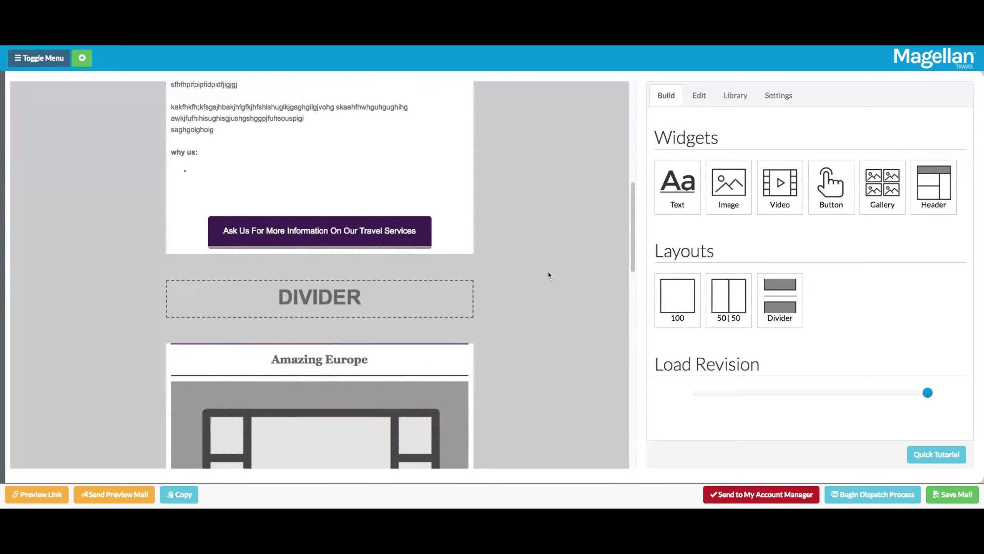
{"action": "scroll", "coordinate": [548, 272], "scroll_direction": "down", "scroll_amount": 5}
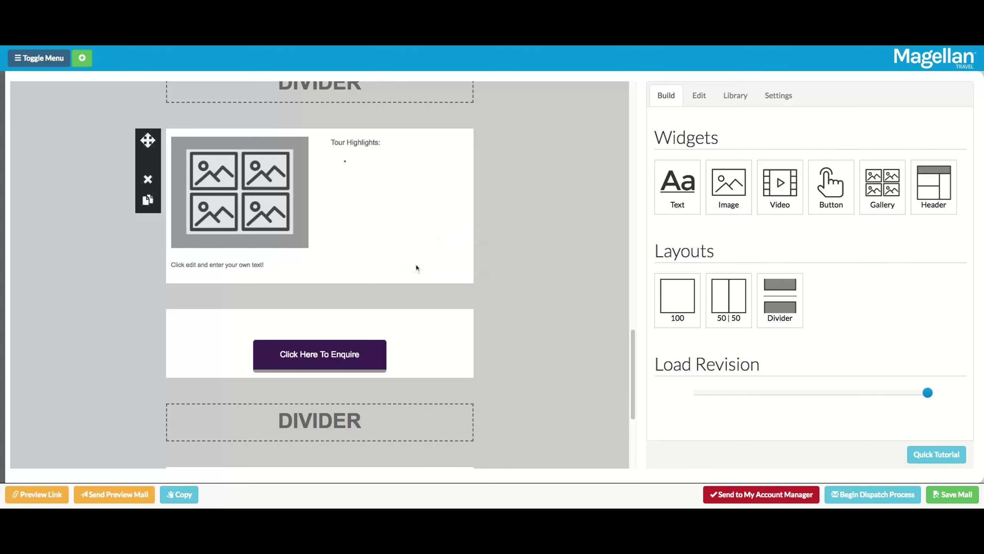
{"action": "scroll", "coordinate": [523, 265], "scroll_direction": "down", "scroll_amount": 5}
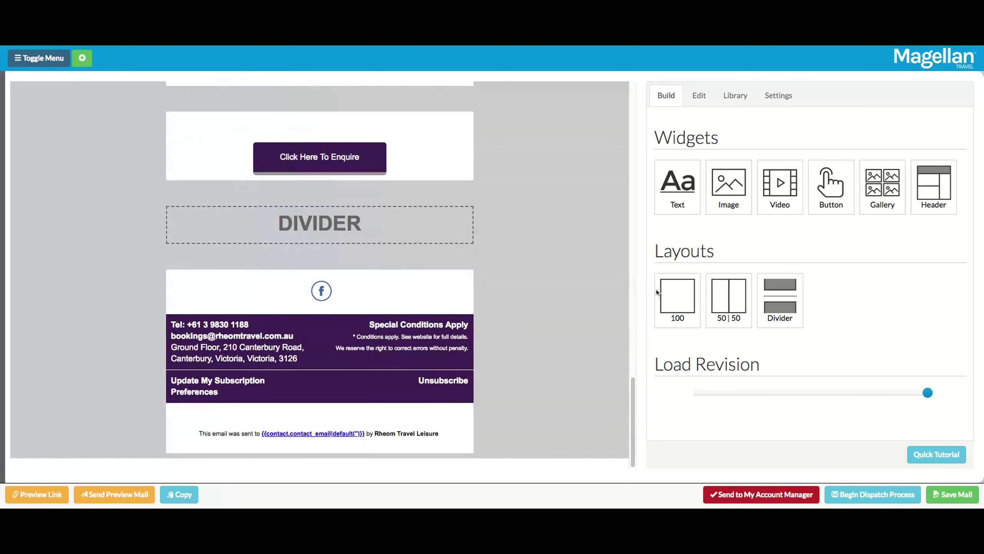
{"action": "left_click_drag", "start_coordinate": [686, 293], "coordinate": [521, 298]}
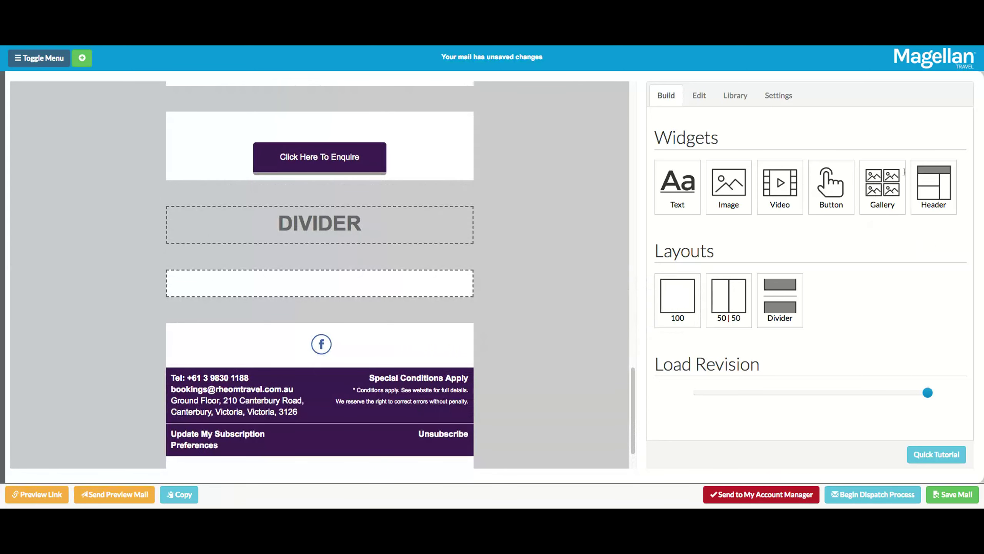